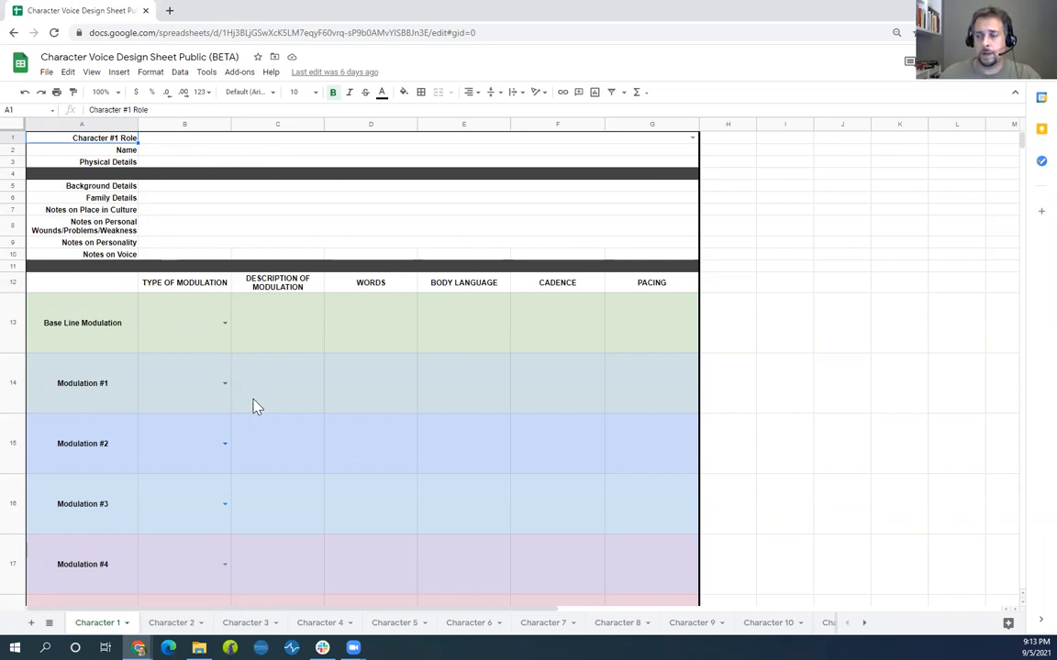
Look through the character sheets from Character 1 to Character 6 to examine their layout, ending back on Character 1.
{"action": "scroll", "coordinate": [229, 459], "scroll_direction": "down", "scroll_amount": 1}
{"action": "left_click", "coordinate": [179, 623]}
{"action": "left_click", "coordinate": [245, 623]}
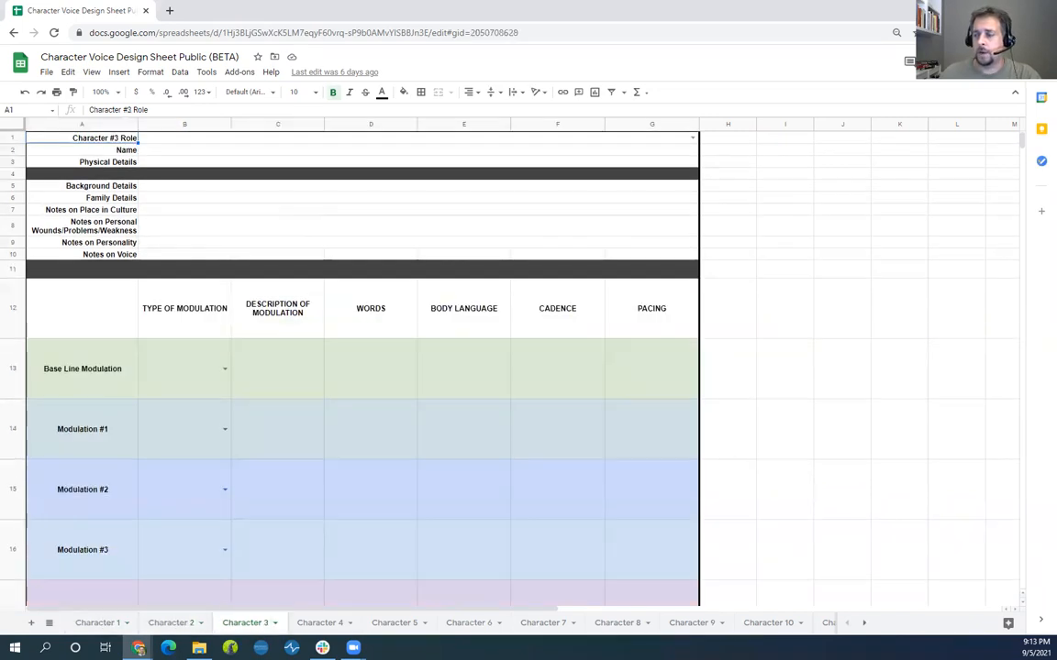
{"action": "left_click", "coordinate": [320, 623]}
{"action": "left_click", "coordinate": [396, 626]}
{"action": "left_click", "coordinate": [467, 626]}
{"action": "left_click", "coordinate": [77, 626]}
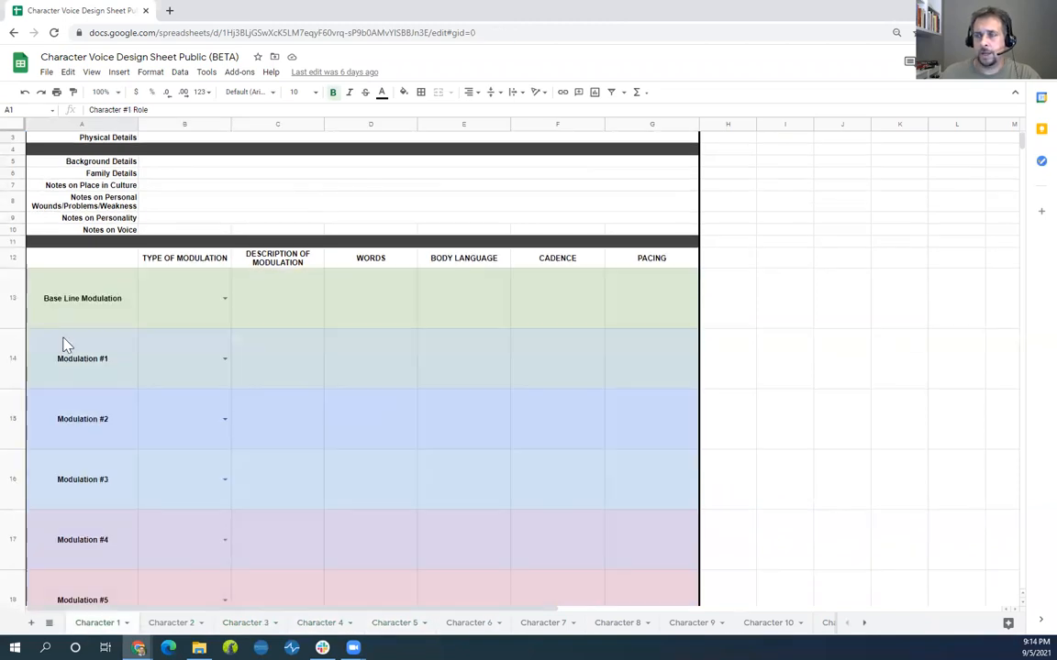
{"action": "scroll", "coordinate": [165, 379], "scroll_direction": "up", "scroll_amount": 1}
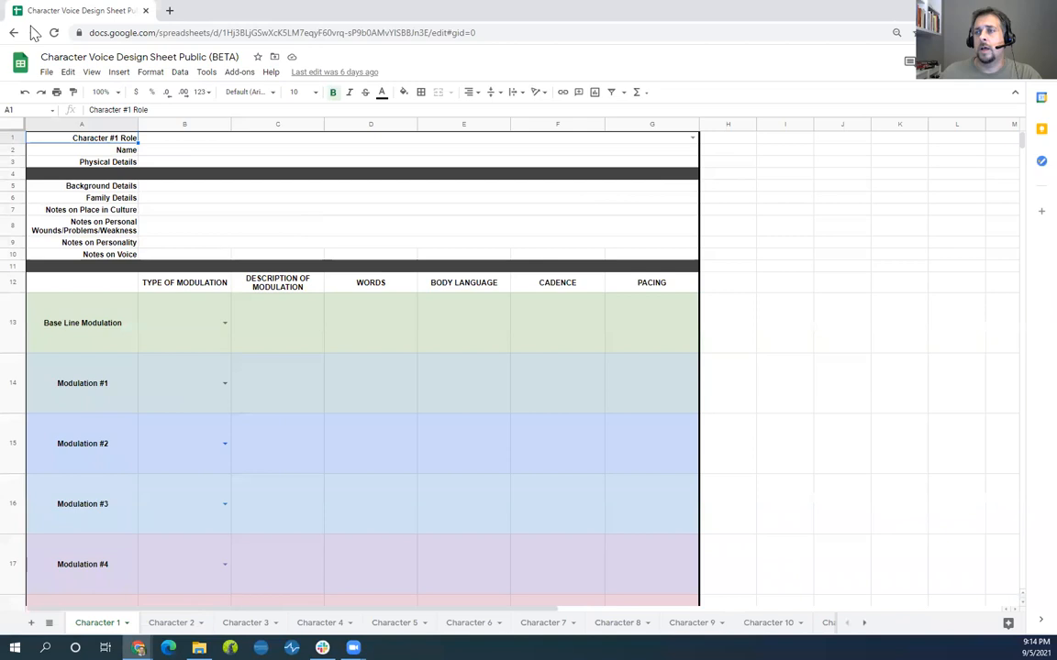
Make a copy of the spreadsheet in My Drive, titled with the two people's first names followed by "Character Voice Design Sheet".
{"action": "left_click", "coordinate": [46, 76]}
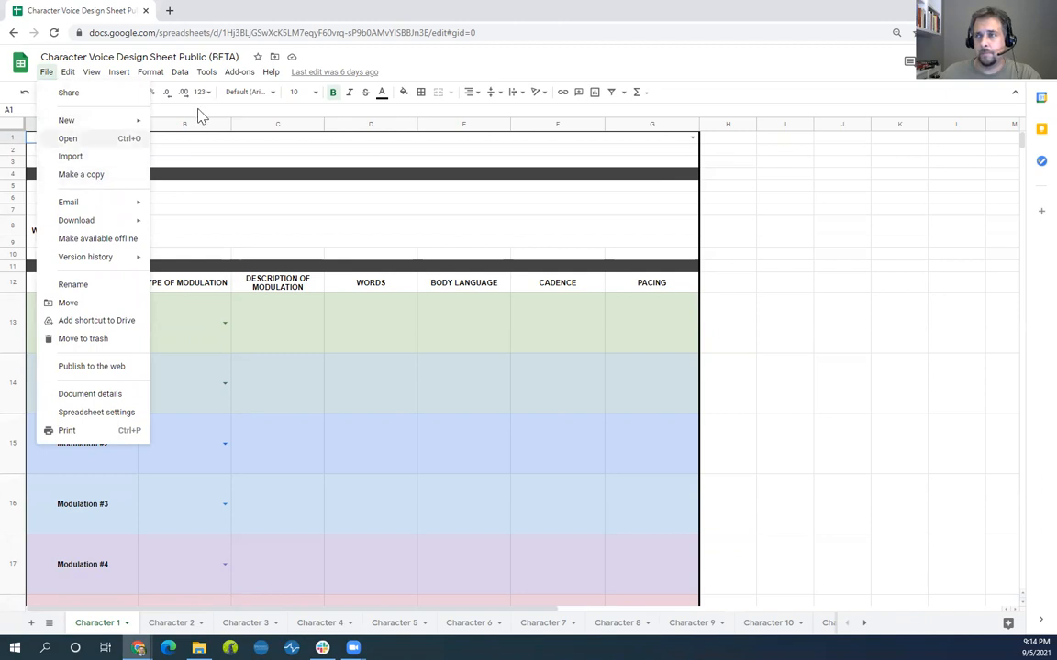
{"action": "left_click", "coordinate": [367, 59]}
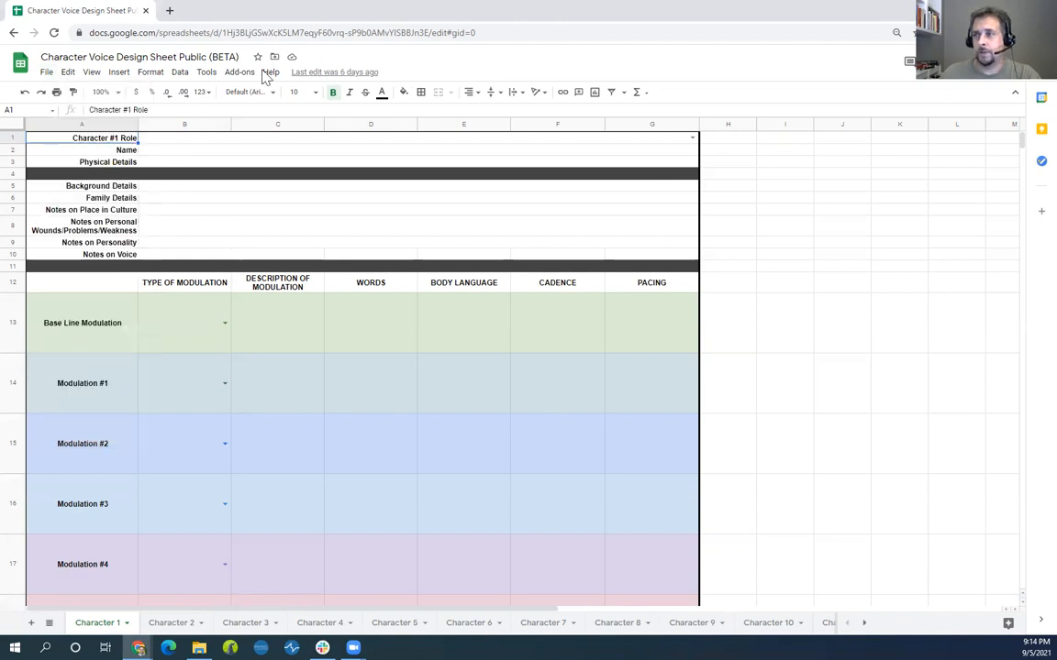
{"action": "left_click", "coordinate": [45, 73]}
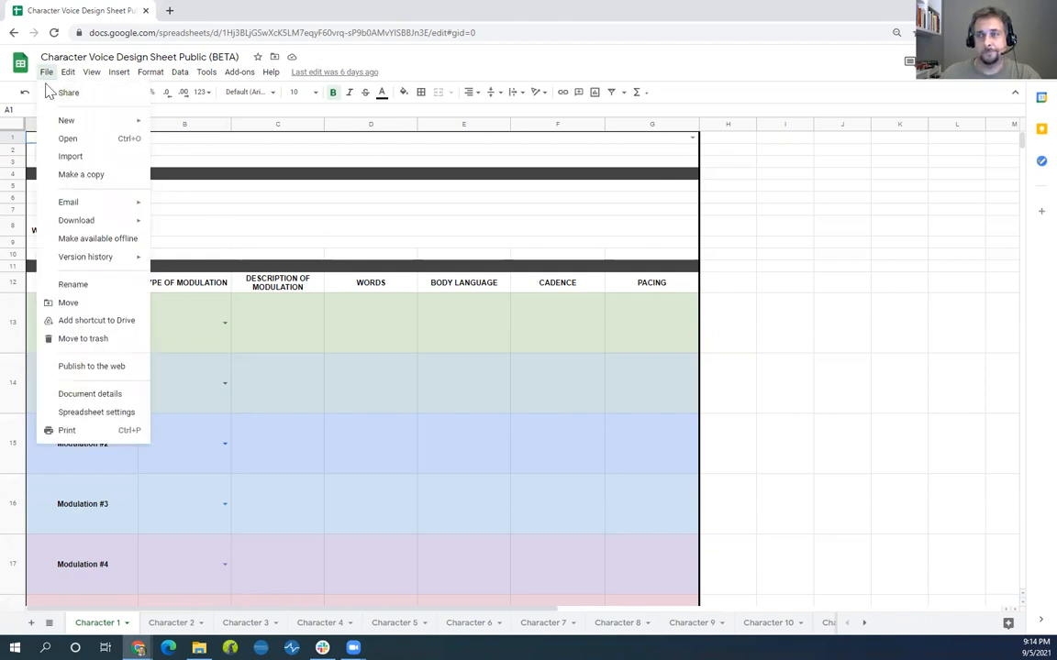
{"action": "left_click", "coordinate": [70, 179]}
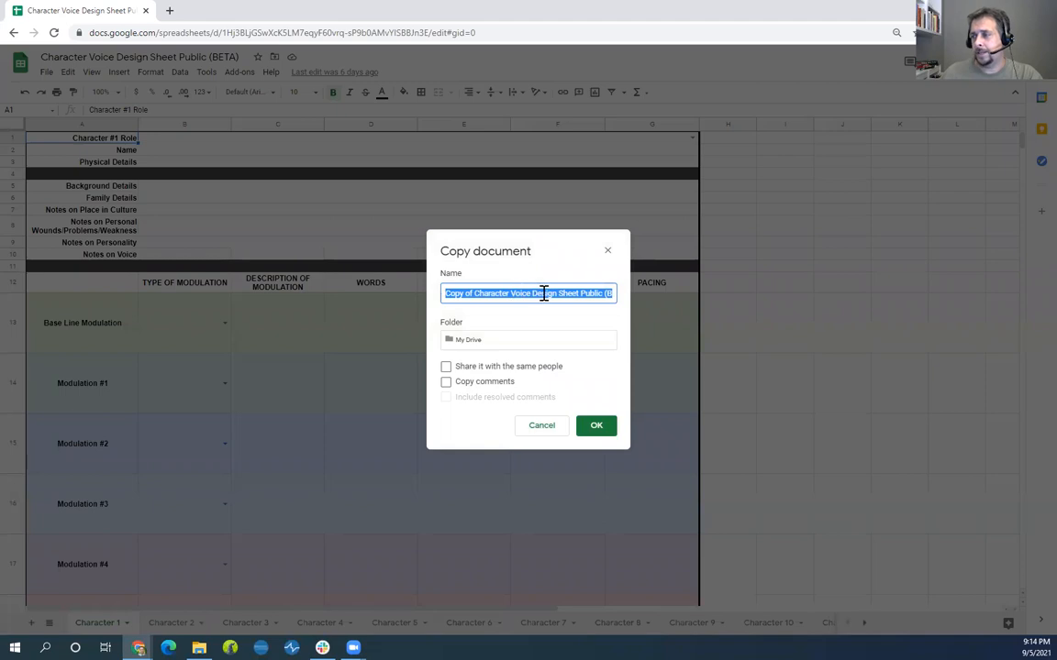
{"action": "left_click", "coordinate": [472, 294]}
{"action": "left_click_drag", "start_coordinate": [473, 295], "coordinate": [441, 302]}
{"action": "type", "text": "Mark and Ri"}
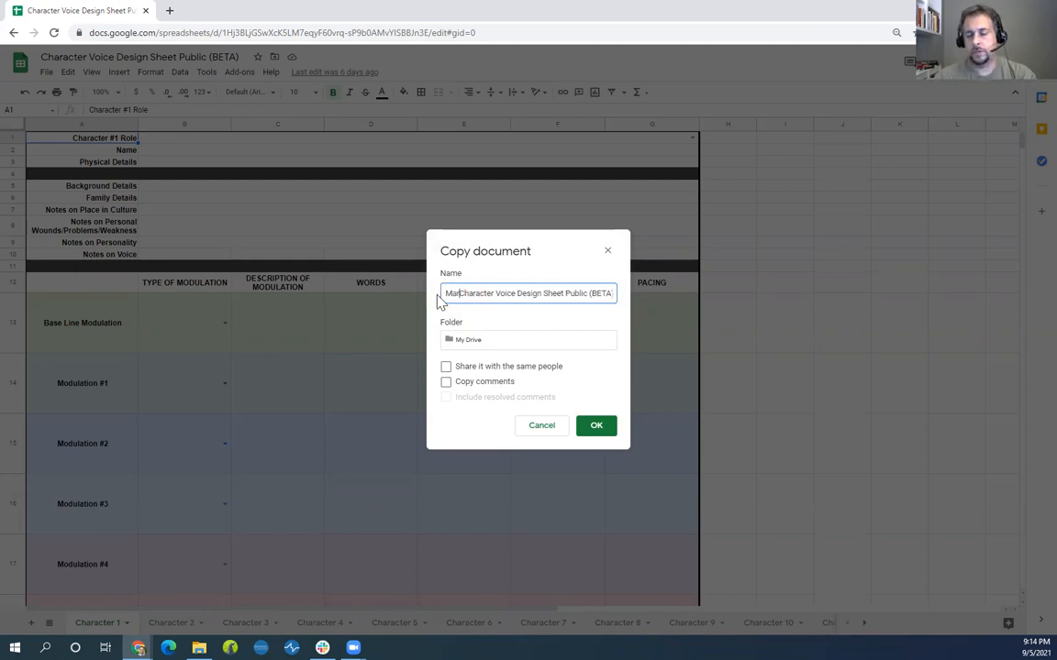
{"action": "type", "text": "ley"}
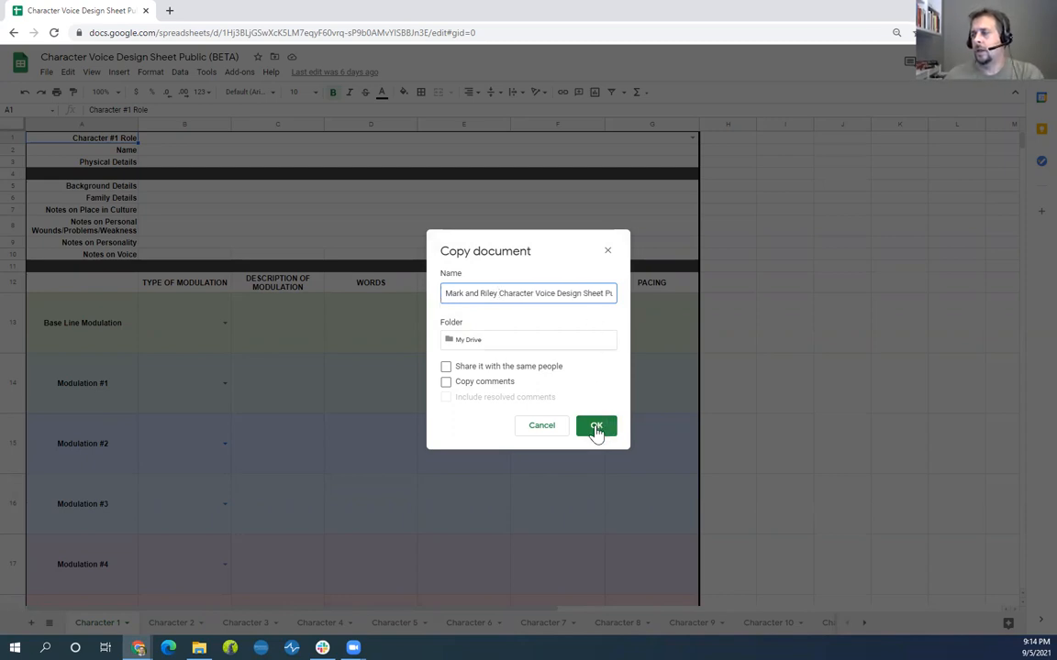
{"action": "left_click_drag", "start_coordinate": [605, 293], "coordinate": [623, 297]}
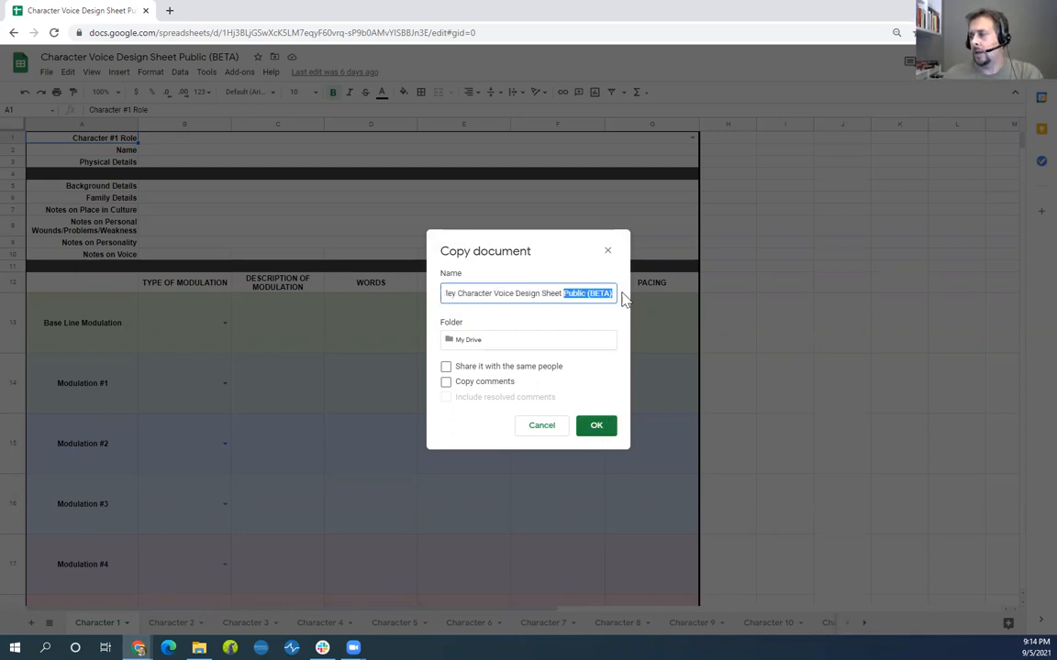
{"action": "key", "text": "BackSpace"}
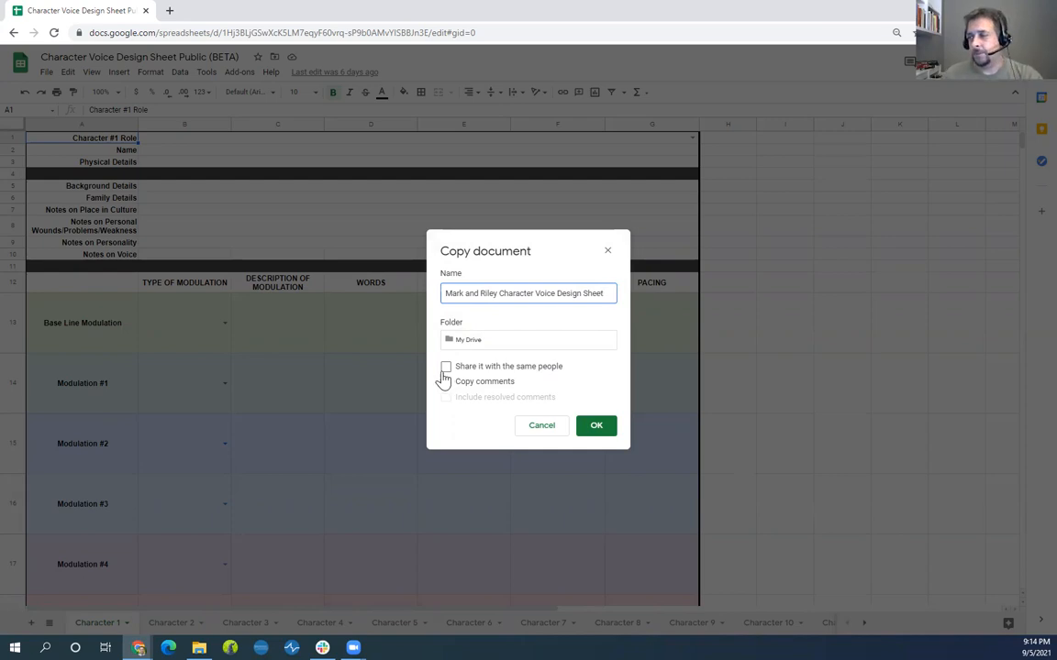
{"action": "left_click", "coordinate": [597, 427]}
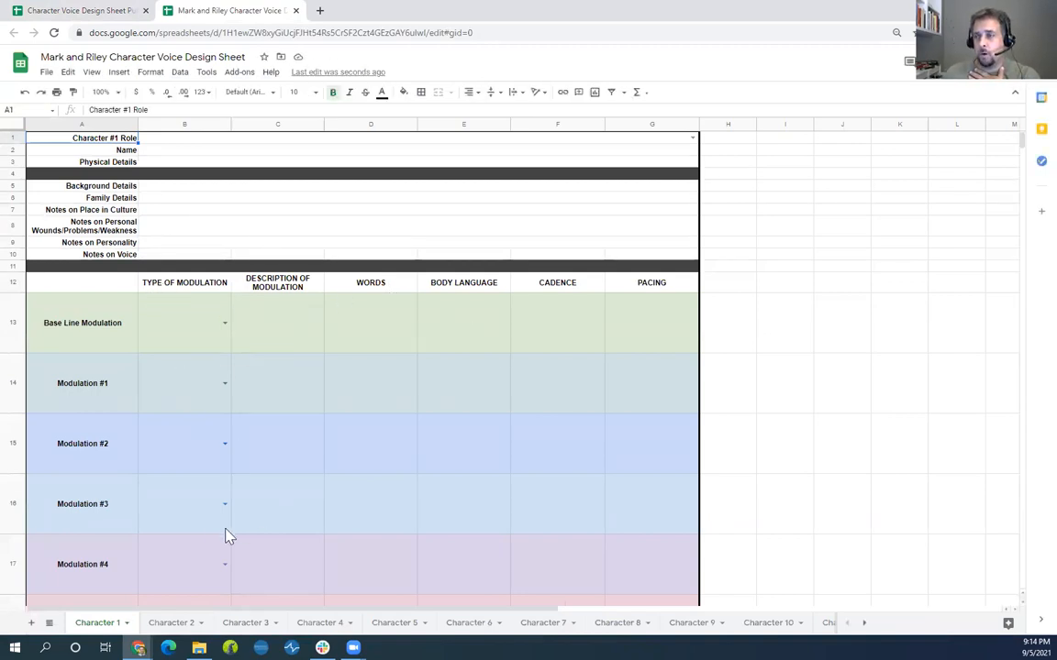
Set the Character #1 Role to Protagonist.
{"action": "left_click", "coordinate": [188, 137]}
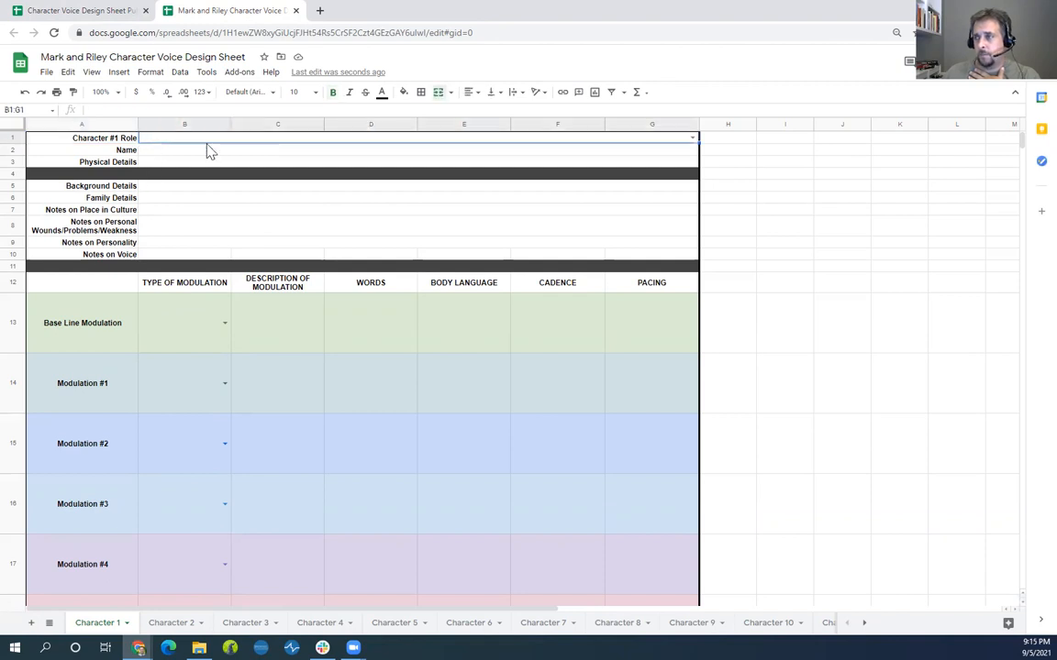
{"action": "left_click", "coordinate": [692, 138]}
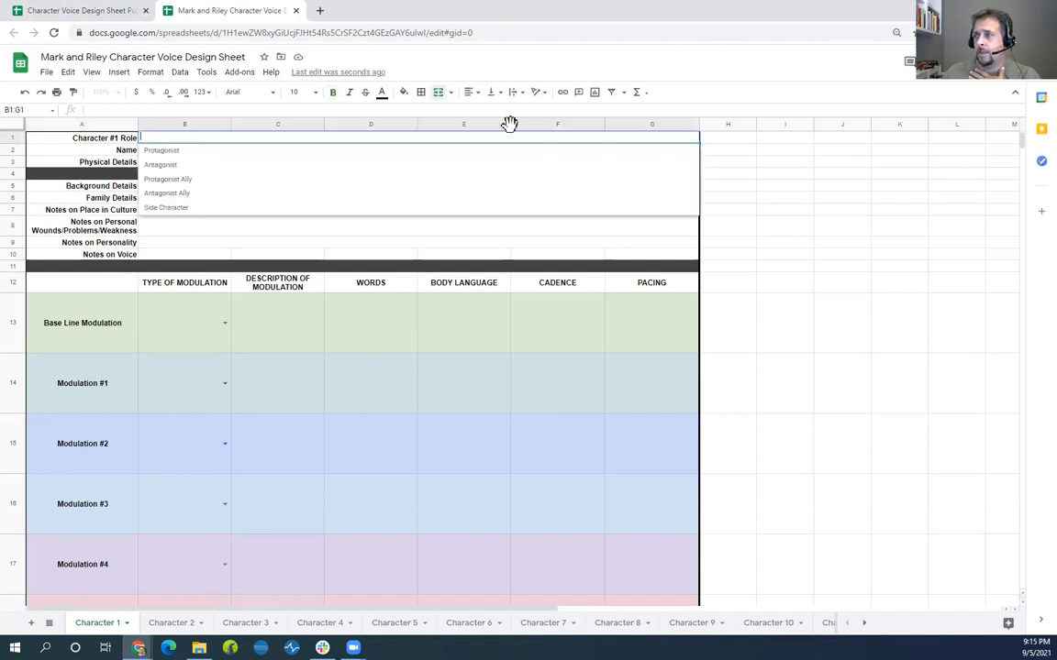
{"action": "left_click", "coordinate": [155, 150]}
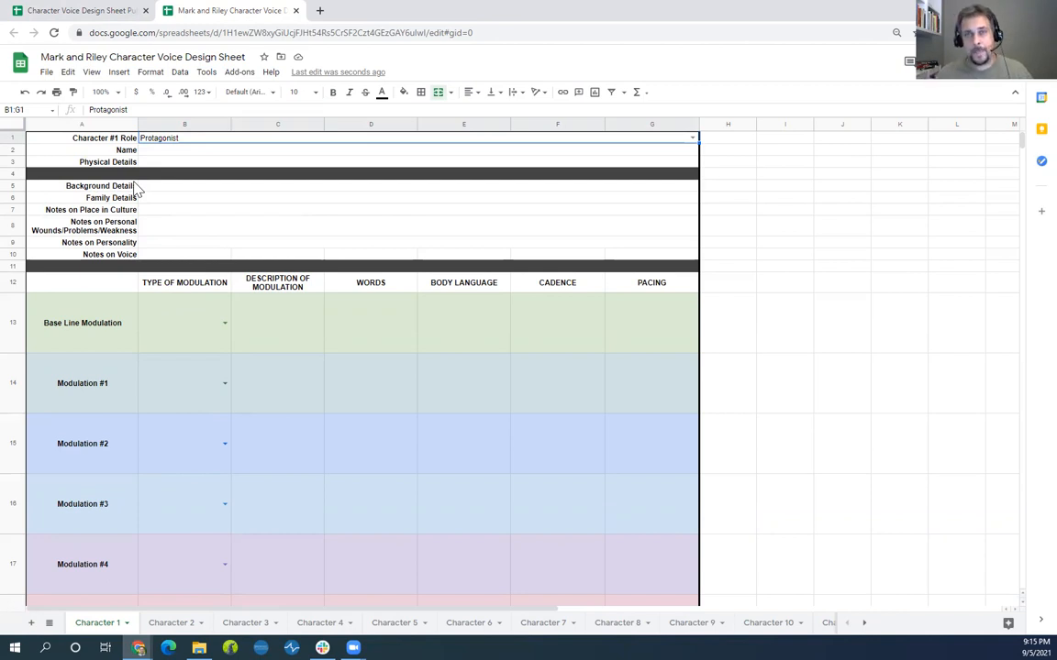
Fill in the character's name and enter "Blue eyes" as the Physical Details.
{"action": "left_click", "coordinate": [200, 153]}
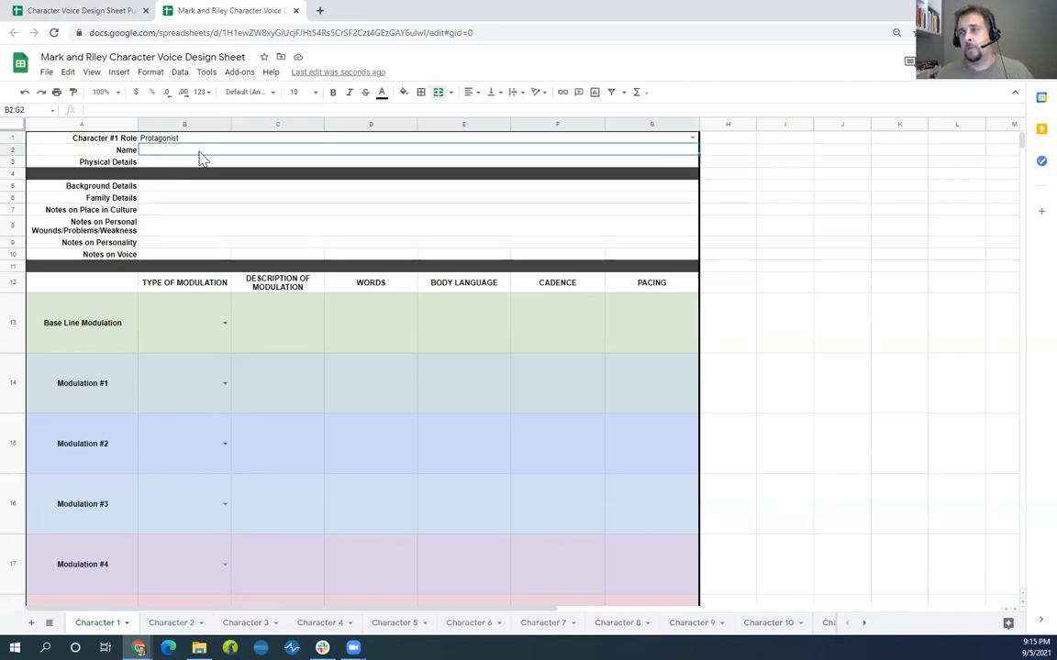
{"action": "type", "text": "Billy"}
{"action": "key", "text": "Return"}
{"action": "type", "text": "Blue eyes"}
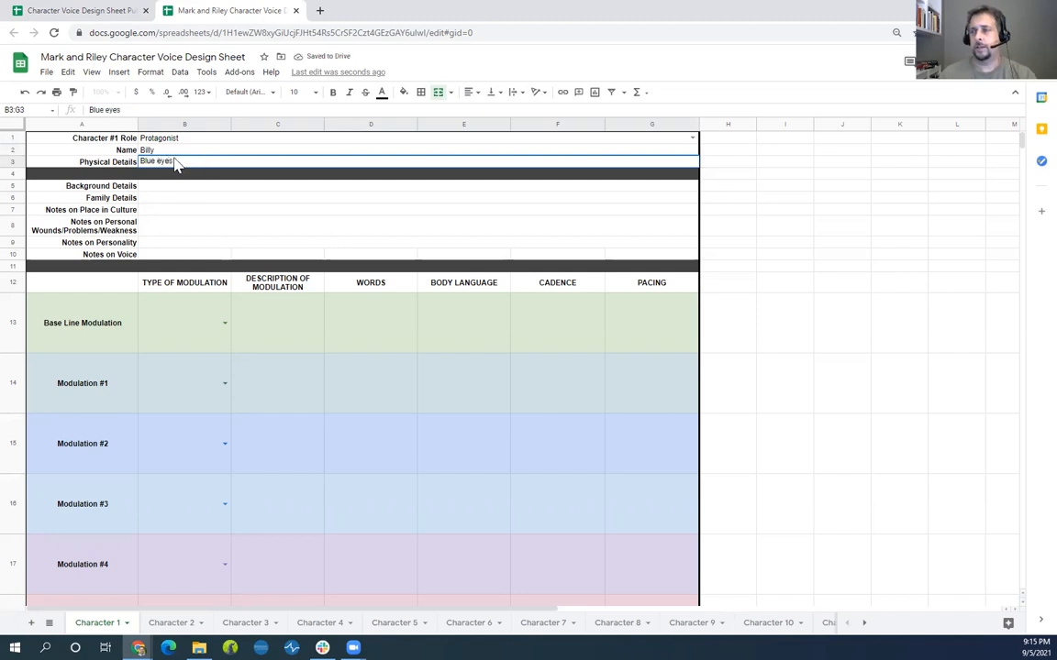
Enter three lines in Background Details: "college student", "In a fun universtity" and "Who's parents are dead".
{"action": "left_click", "coordinate": [188, 192]}
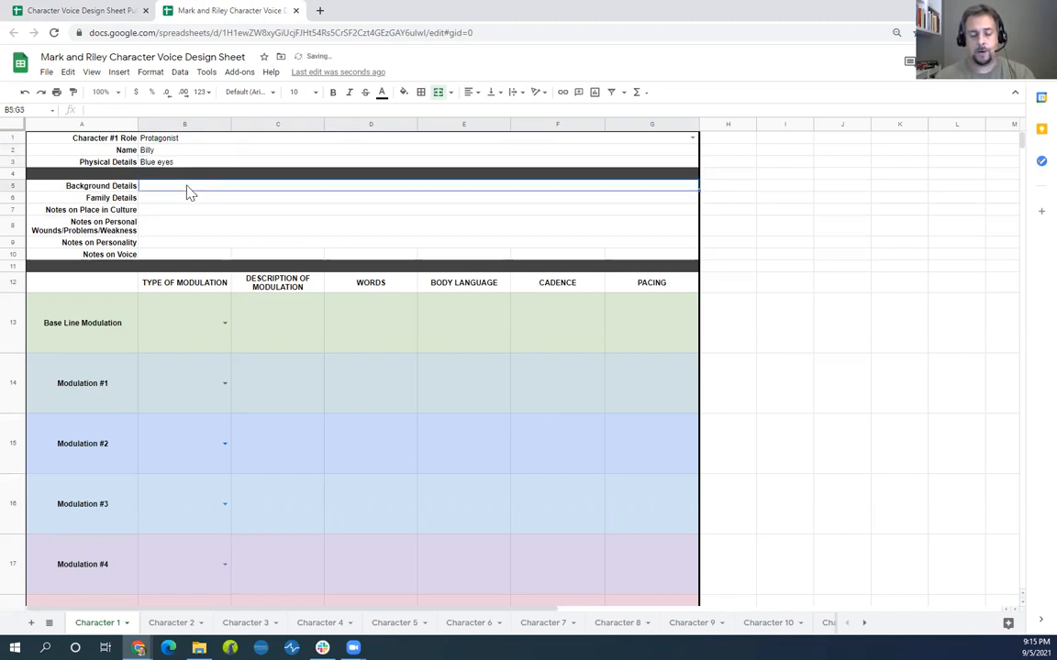
{"action": "type", "text": "college stude"}
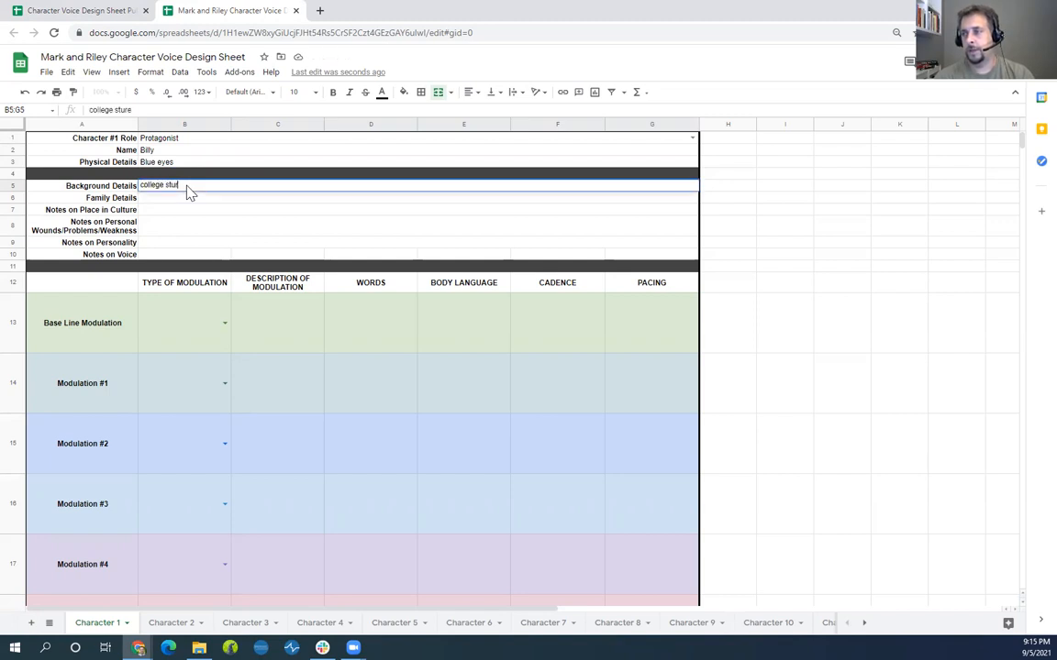
{"action": "type", "text": "nt"}
{"action": "key", "text": "alt+Return"}
{"action": "type", "text": "in "}
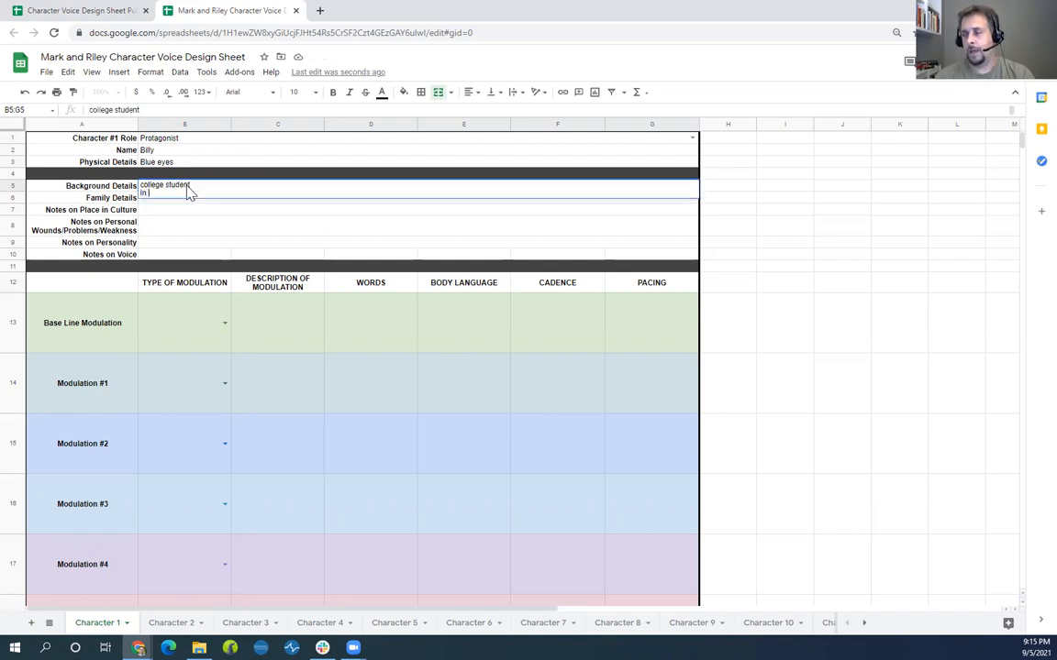
{"action": "type", "text": "a fun univer"}
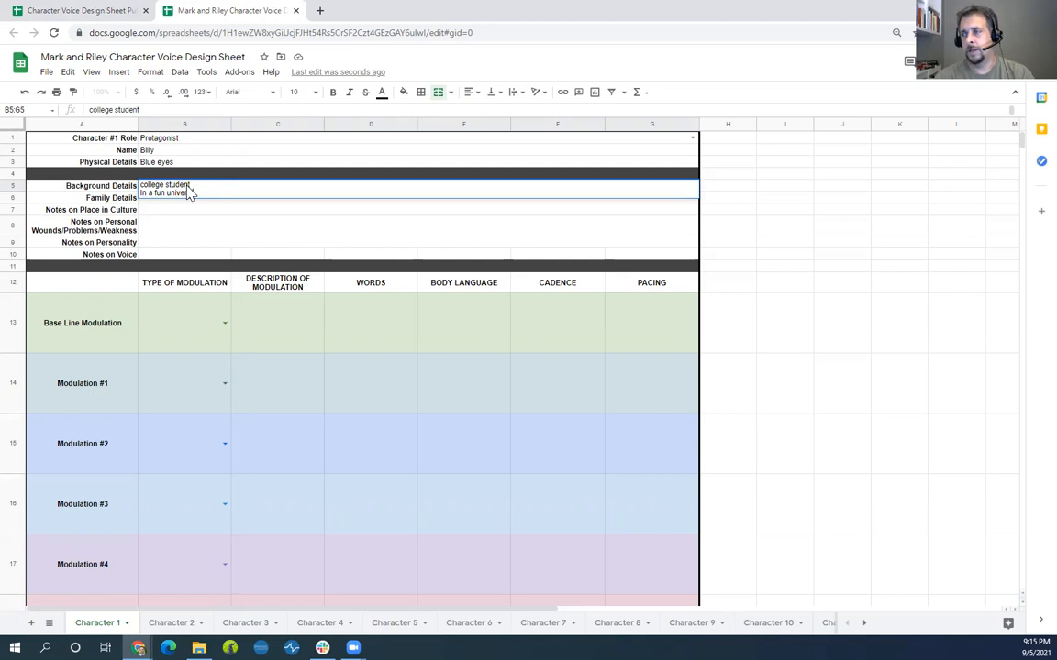
{"action": "type", "text": "sity"}
{"action": "key", "text": "alt+Return"}
{"action": "type", "text": "Who's"}
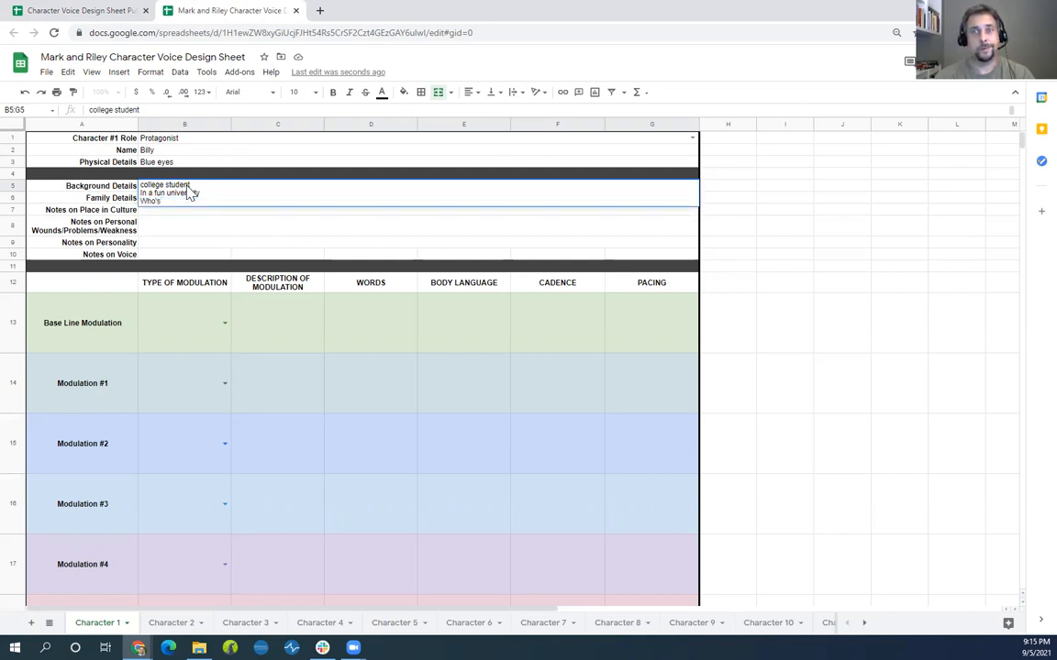
{"action": "type", "text": " parents are dead"}
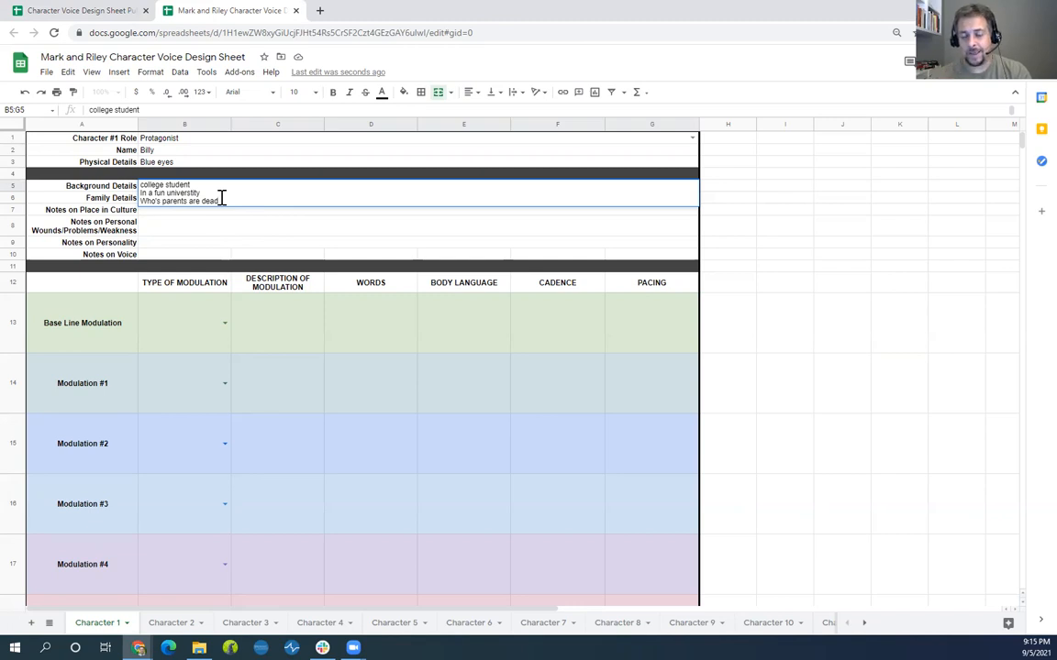
{"action": "key", "text": "Return"}
Enter "Who's parent" in Family Details.
{"action": "key", "text": "Down"}
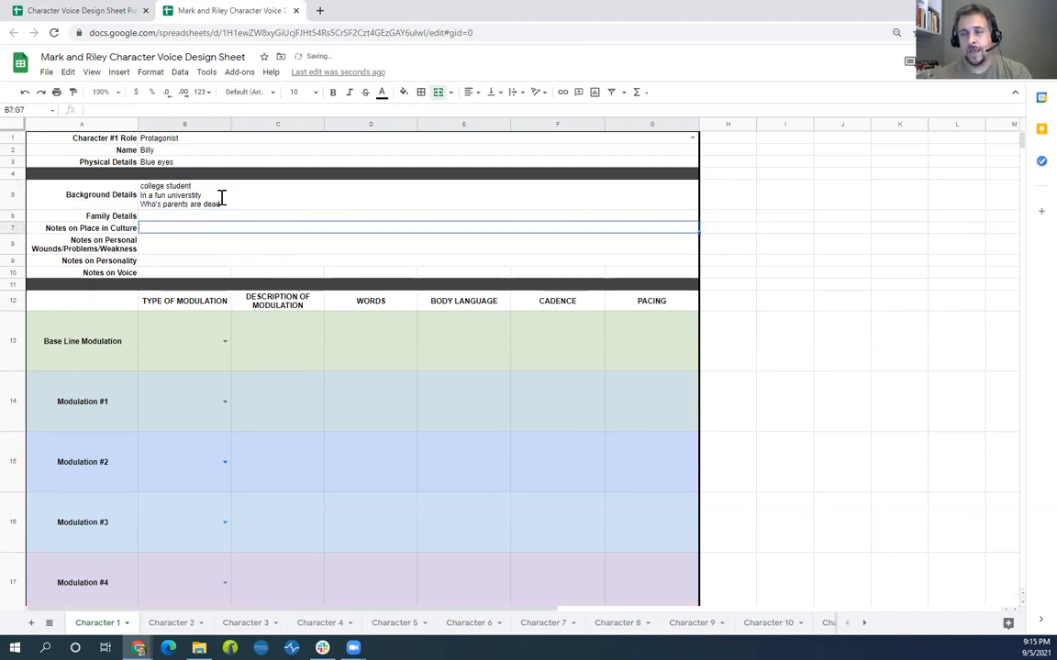
{"action": "key", "text": "Down"}
{"action": "key", "text": "Down"}
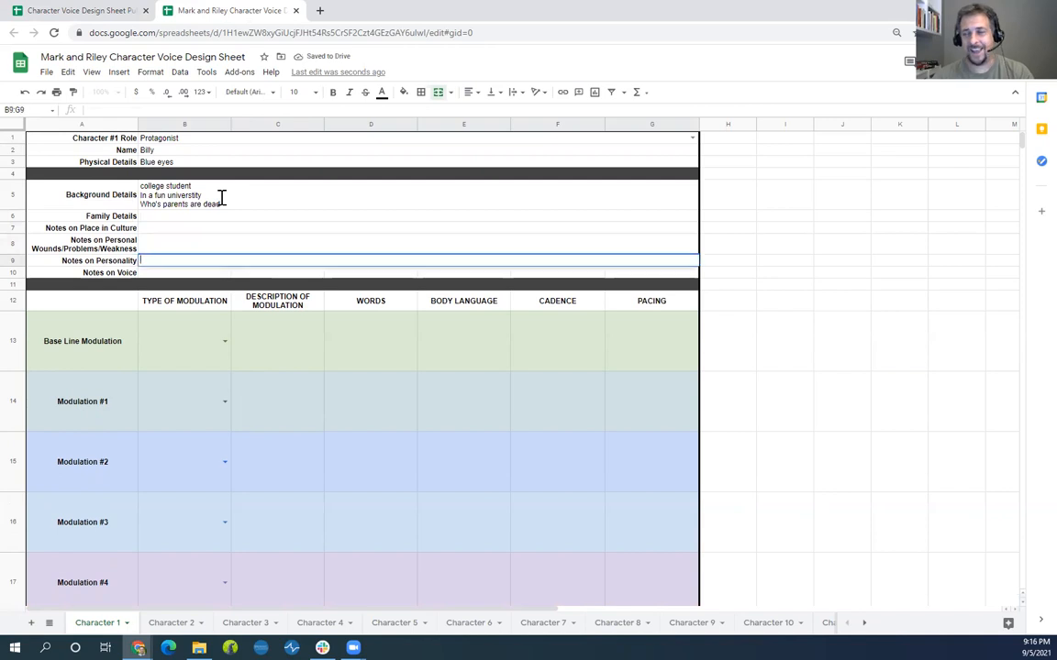
{"action": "left_click", "coordinate": [222, 216]}
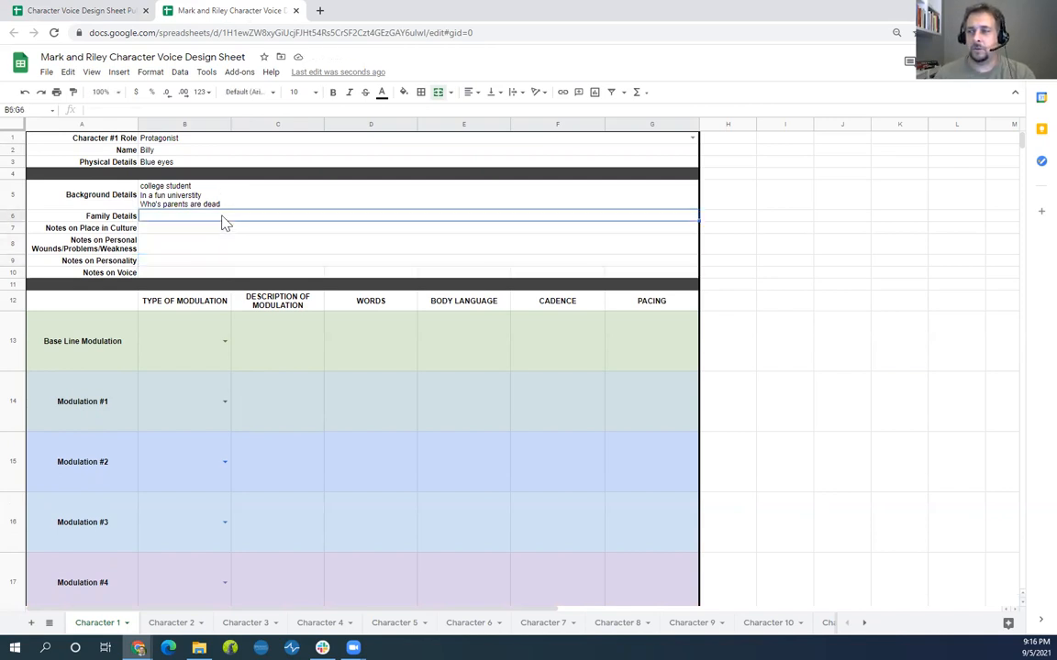
{"action": "double_click", "coordinate": [222, 218]}
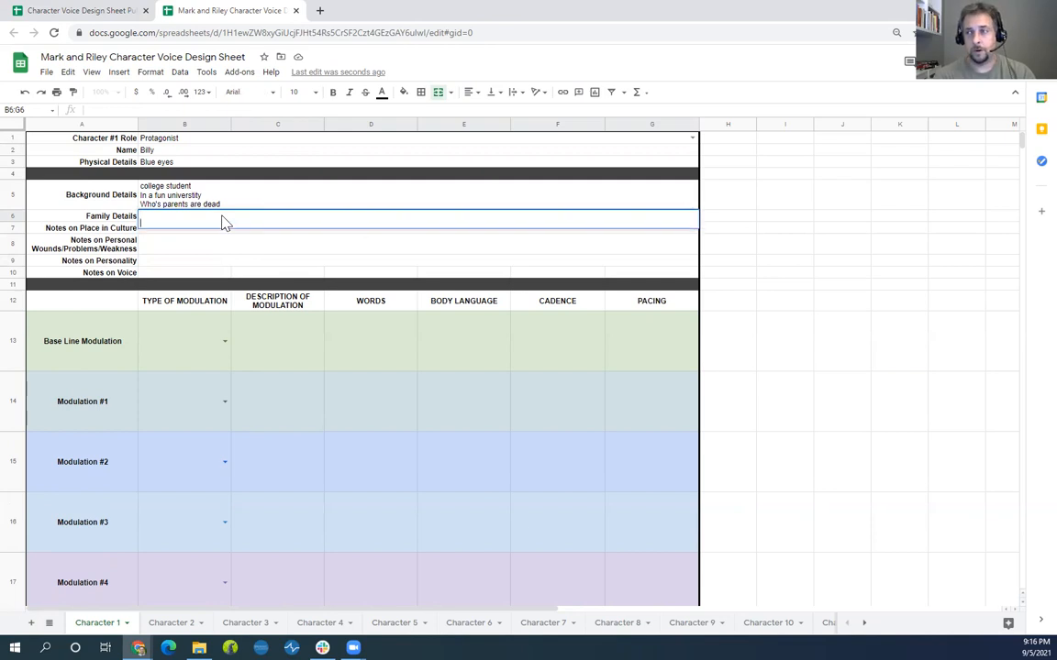
{"action": "key", "text": "alt+Return"}
{"action": "key", "text": "BackSpace"}
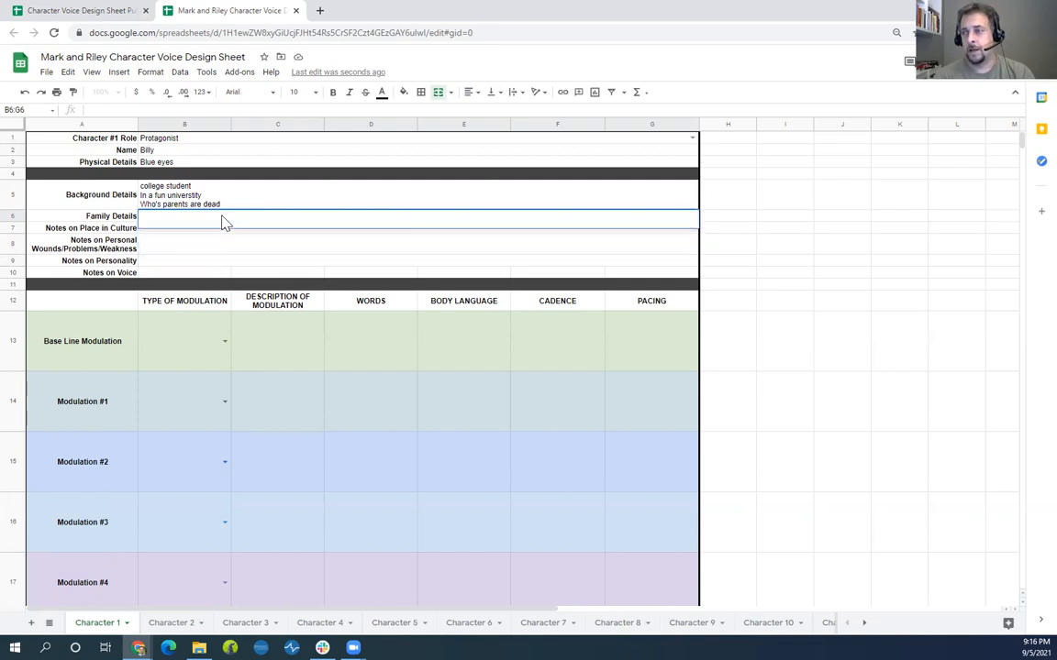
{"action": "key", "text": "Escape"}
{"action": "type", "text": "Who's parent"}
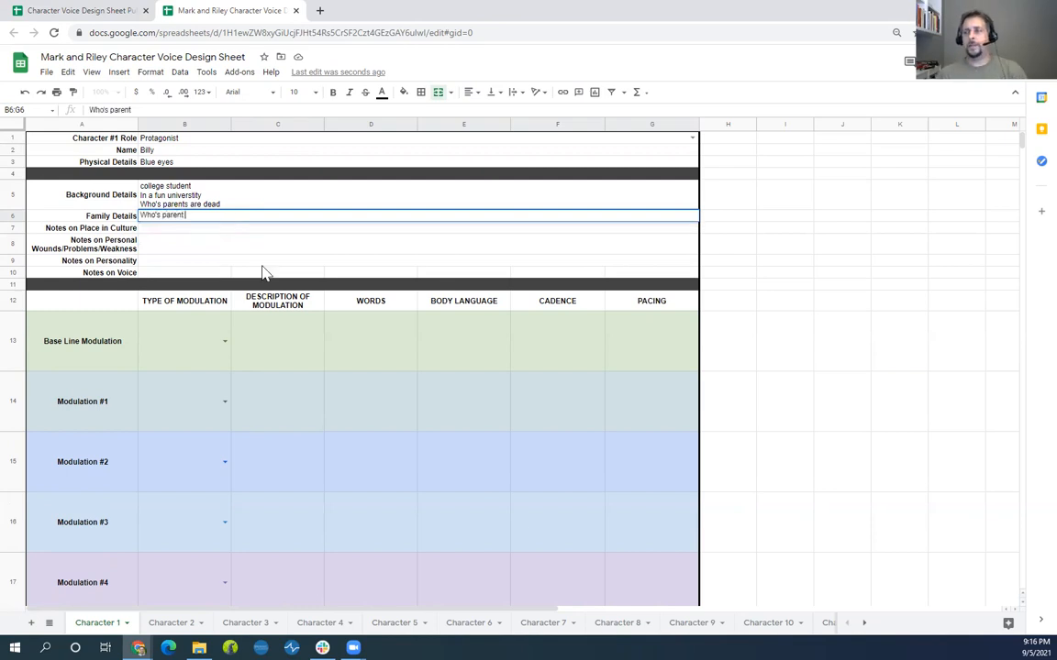
{"action": "left_click", "coordinate": [225, 242]}
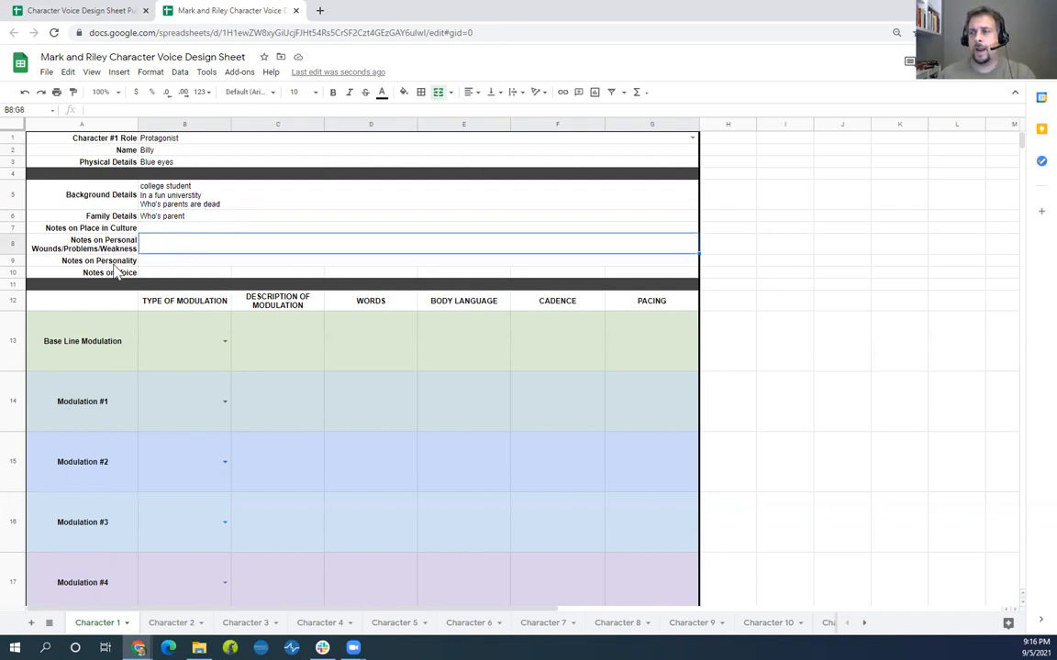
Examine the personality and voice note fields, the modulation type options, and the other columns of the Base Line Modulation row.
{"action": "left_click", "coordinate": [155, 263]}
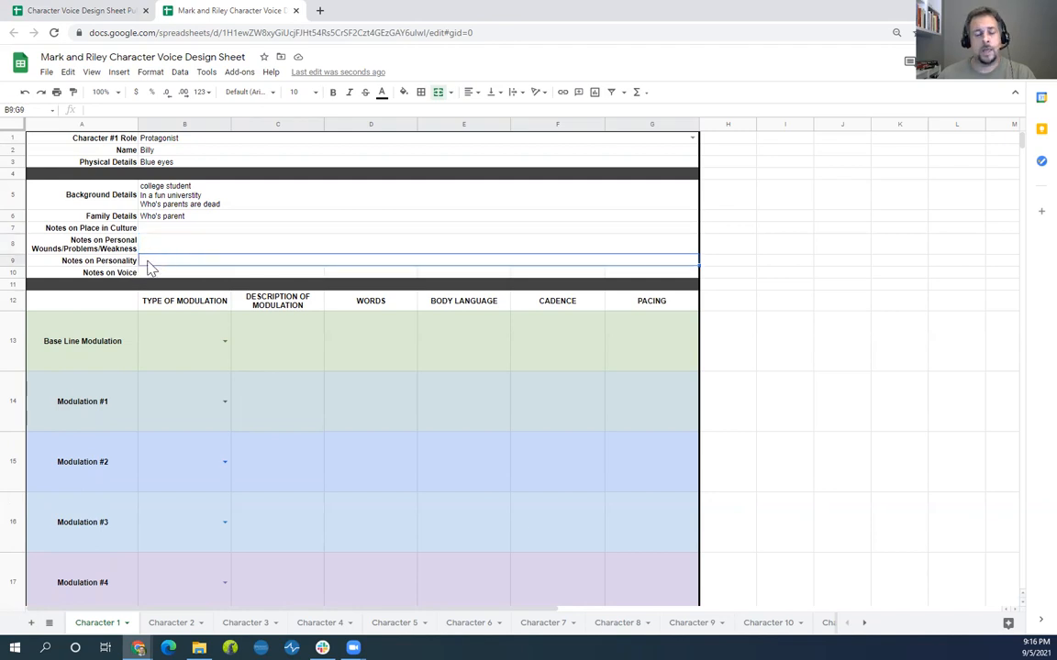
{"action": "left_click", "coordinate": [153, 272]}
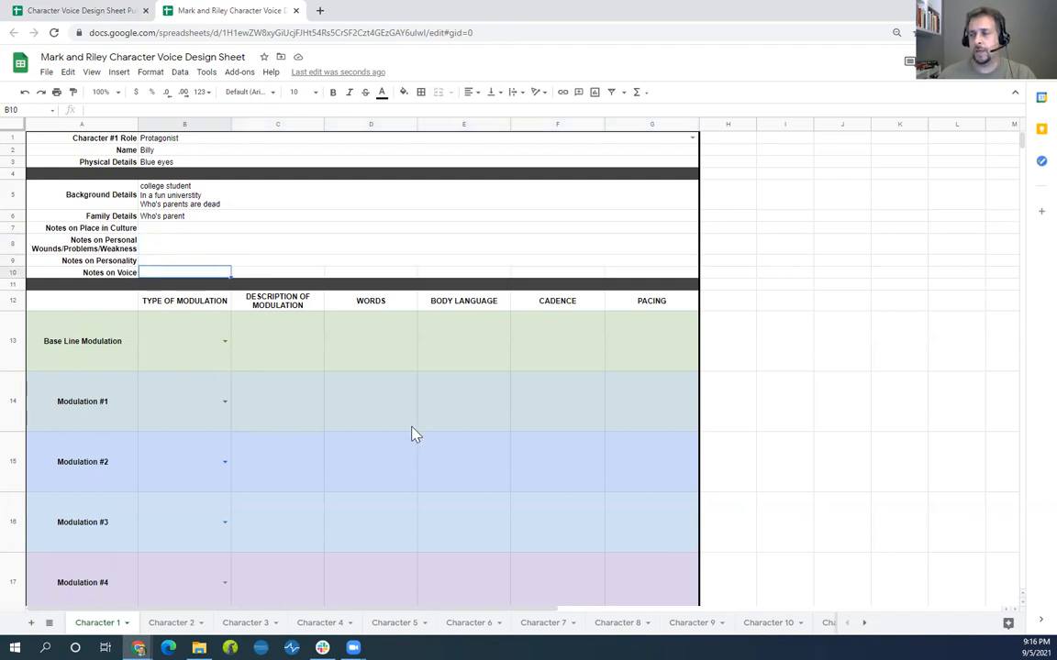
{"action": "scroll", "coordinate": [406, 458], "scroll_direction": "down", "scroll_amount": 3}
{"action": "scroll", "coordinate": [400, 449], "scroll_direction": "up", "scroll_amount": 3}
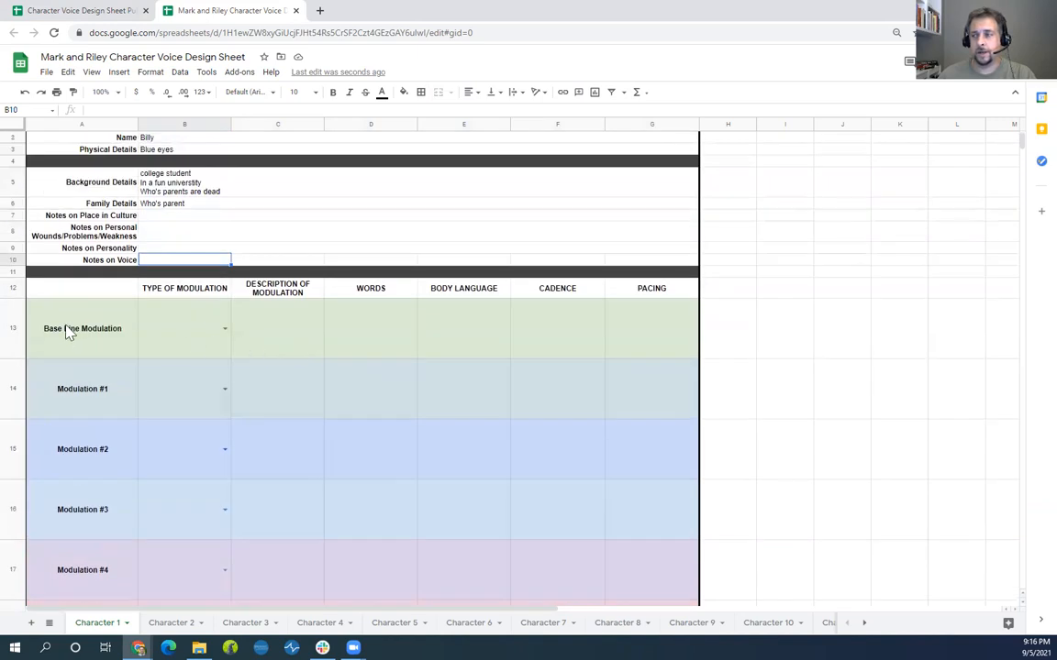
{"action": "left_click", "coordinate": [225, 328]}
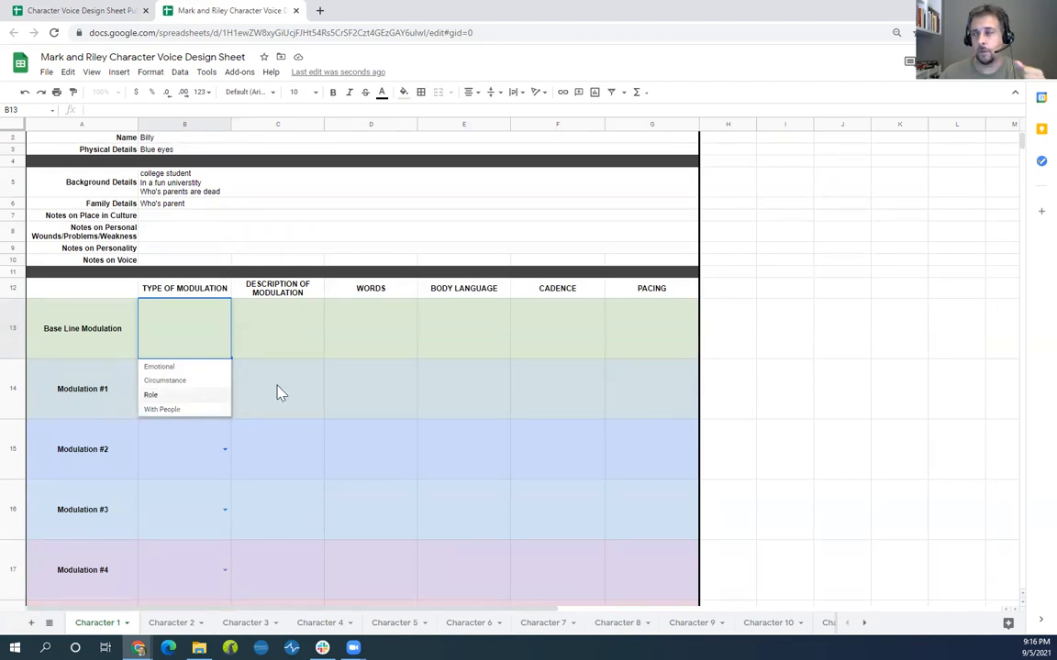
{"action": "left_click", "coordinate": [273, 349]}
{"action": "left_click", "coordinate": [366, 338]}
{"action": "left_click", "coordinate": [471, 344]}
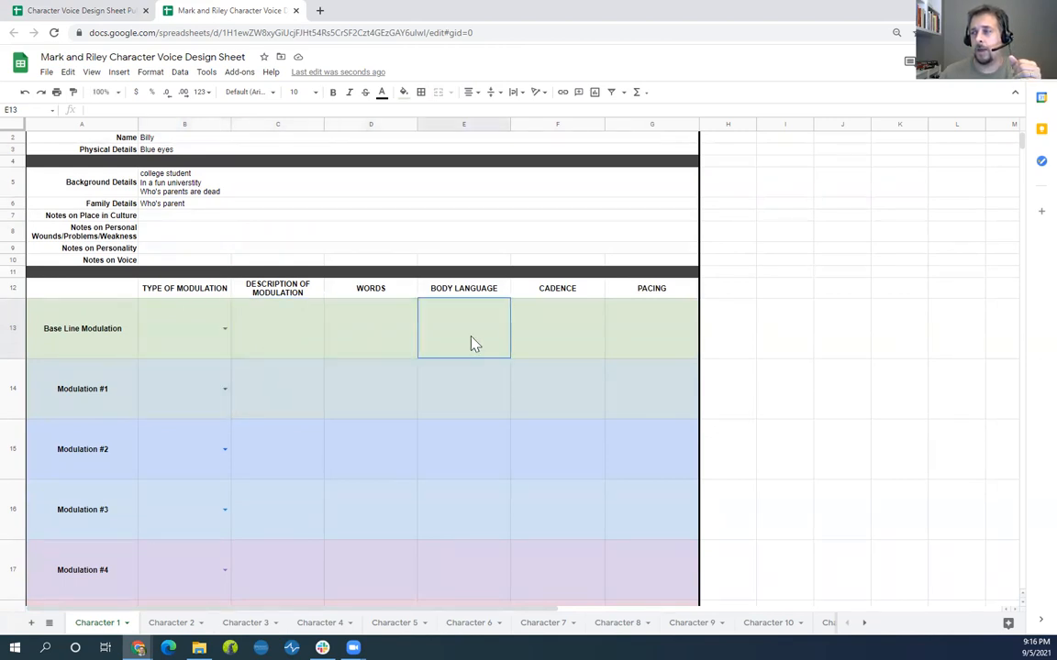
Enter "Fill" in the Description of Modulation, Words, Body Language, Cadence and Pacing cells of the Base Line Modulation row.
{"action": "left_click", "coordinate": [556, 329]}
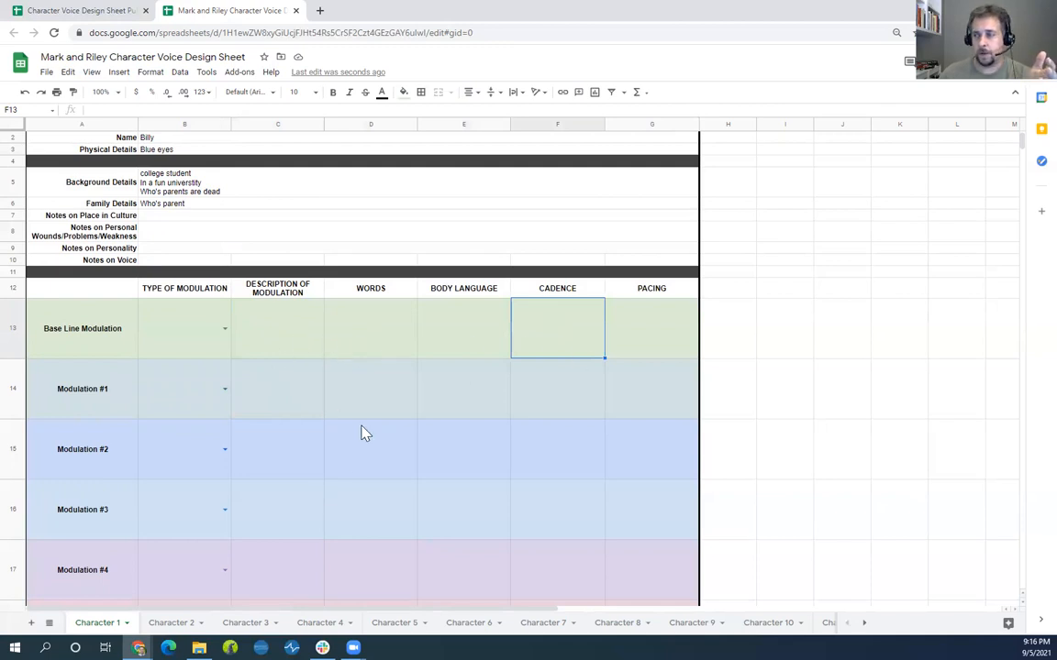
{"action": "left_click", "coordinate": [284, 346]}
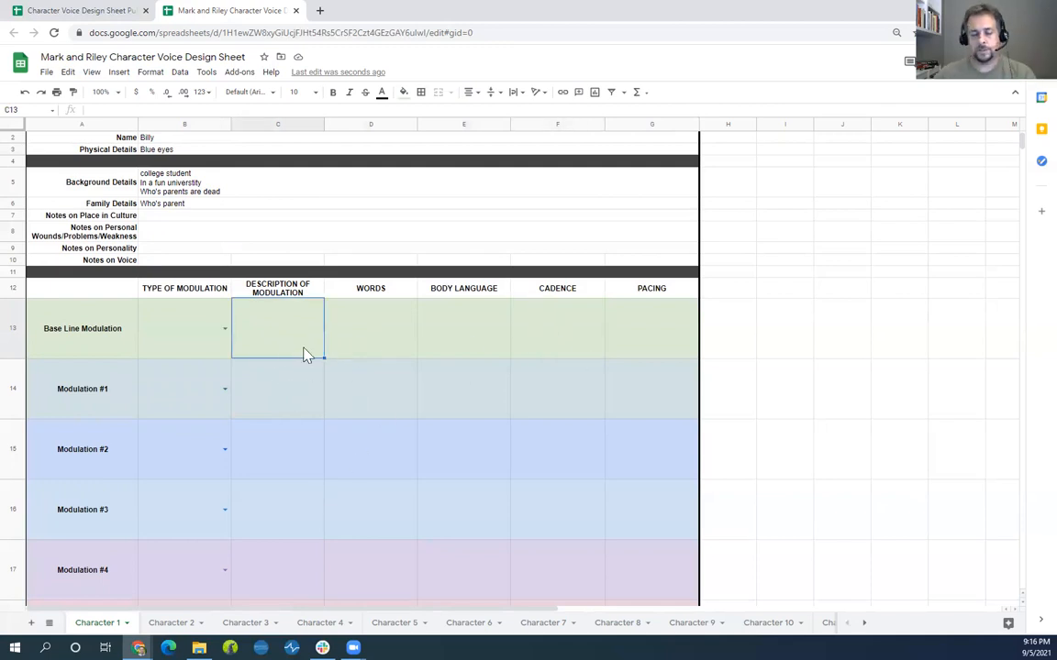
{"action": "type", "text": "Fill"}
{"action": "key", "text": "Return"}
{"action": "key", "text": "Right"}
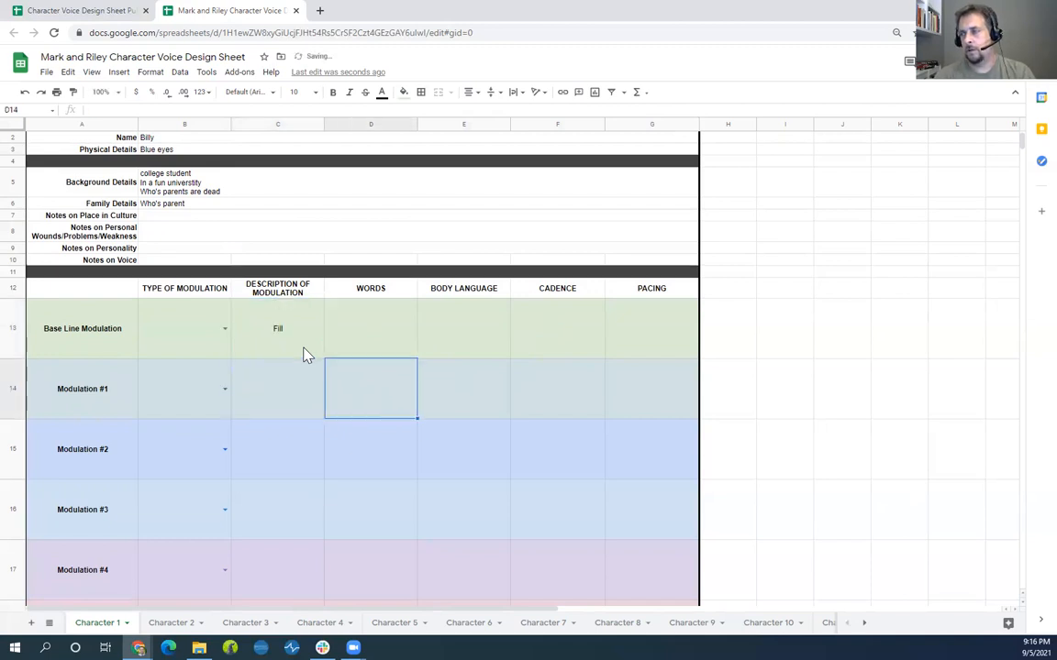
{"action": "key", "text": "Up"}
{"action": "type", "text": "Fill"}
{"action": "key", "text": "Tab"}
{"action": "type", "text": "Fill"}
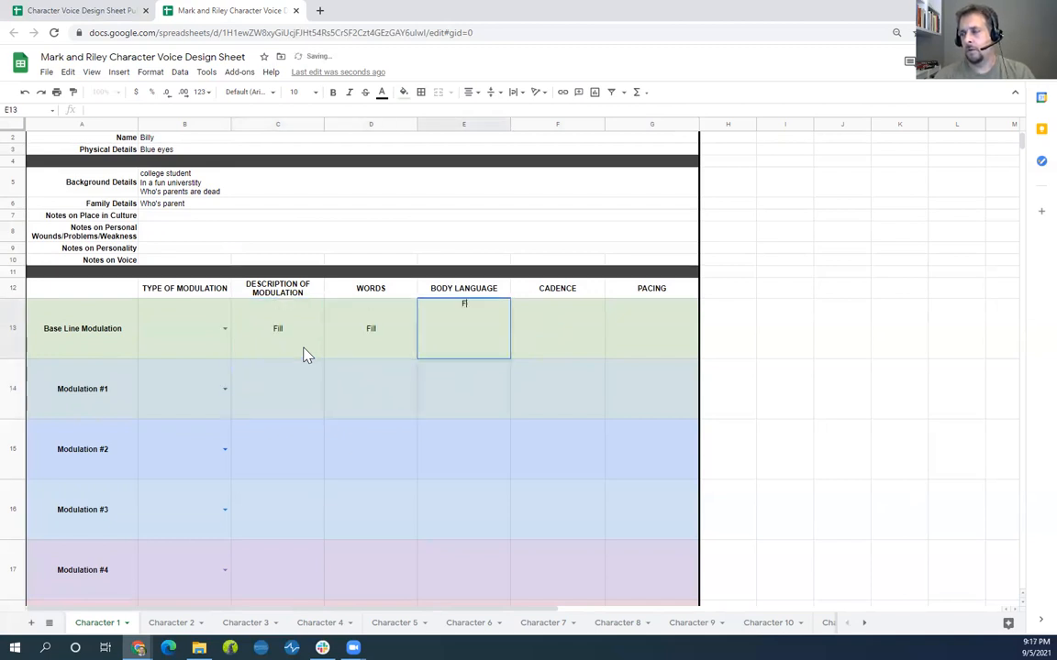
{"action": "key", "text": "Tab"}
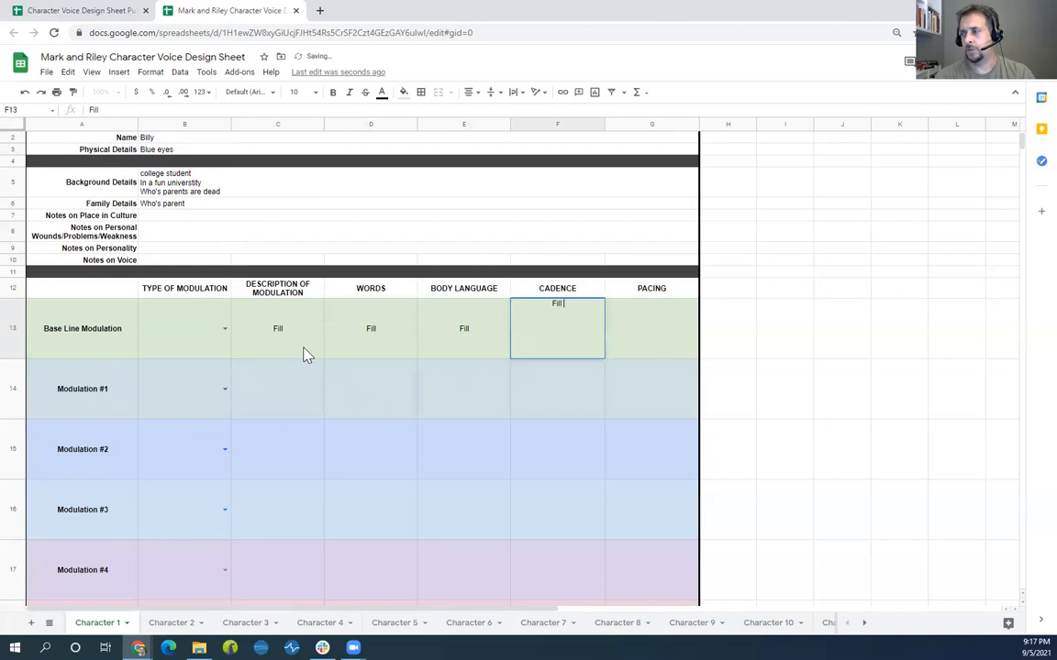
{"action": "key", "text": "Tab"}
{"action": "type", "text": "Fill"}
Look through the remaining character sheets up to Character 12, including the sheet options available for Character 10.
{"action": "left_click", "coordinate": [177, 622]}
{"action": "left_click", "coordinate": [246, 622]}
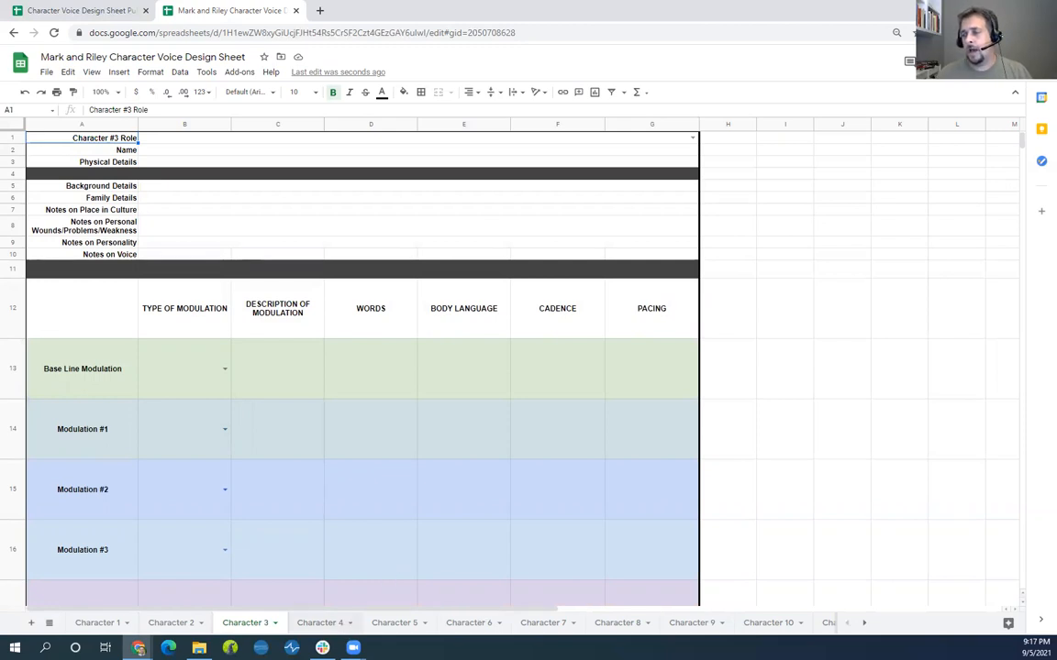
{"action": "left_click", "coordinate": [319, 623]}
{"action": "left_click", "coordinate": [395, 622]}
{"action": "left_click", "coordinate": [469, 623]}
{"action": "left_click", "coordinate": [543, 623]}
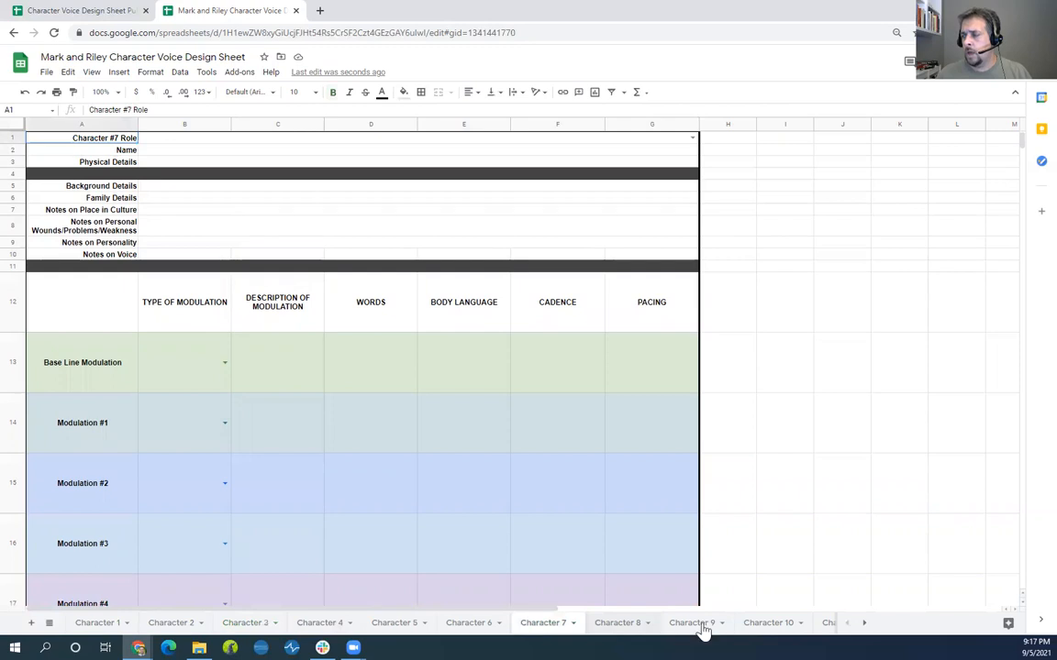
{"action": "left_click", "coordinate": [705, 625]}
{"action": "left_click", "coordinate": [763, 625]}
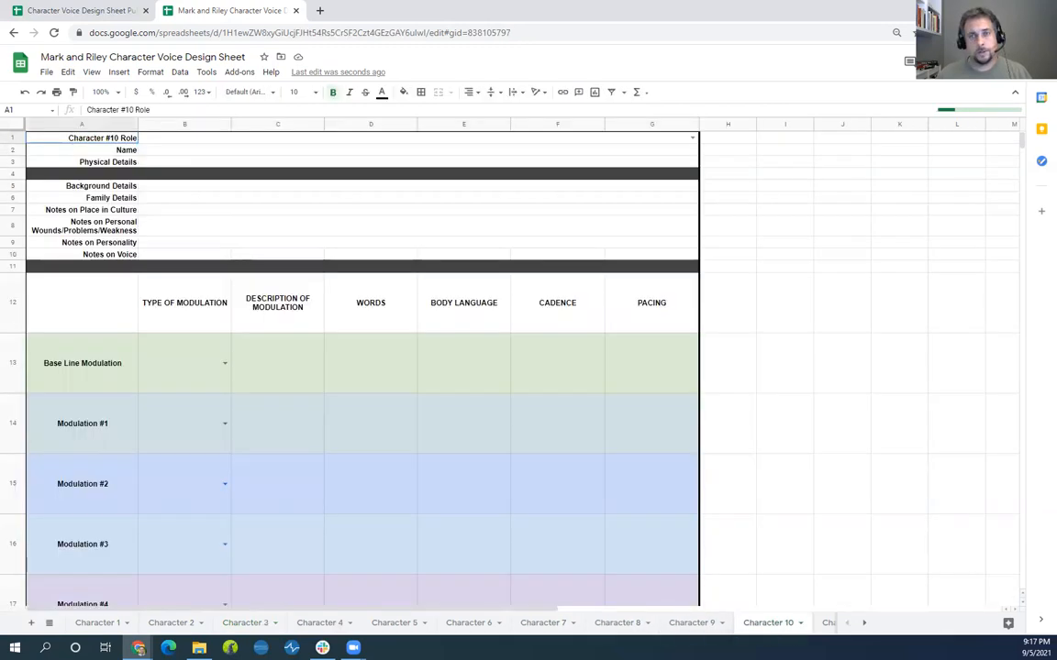
{"action": "right_click", "coordinate": [775, 628]}
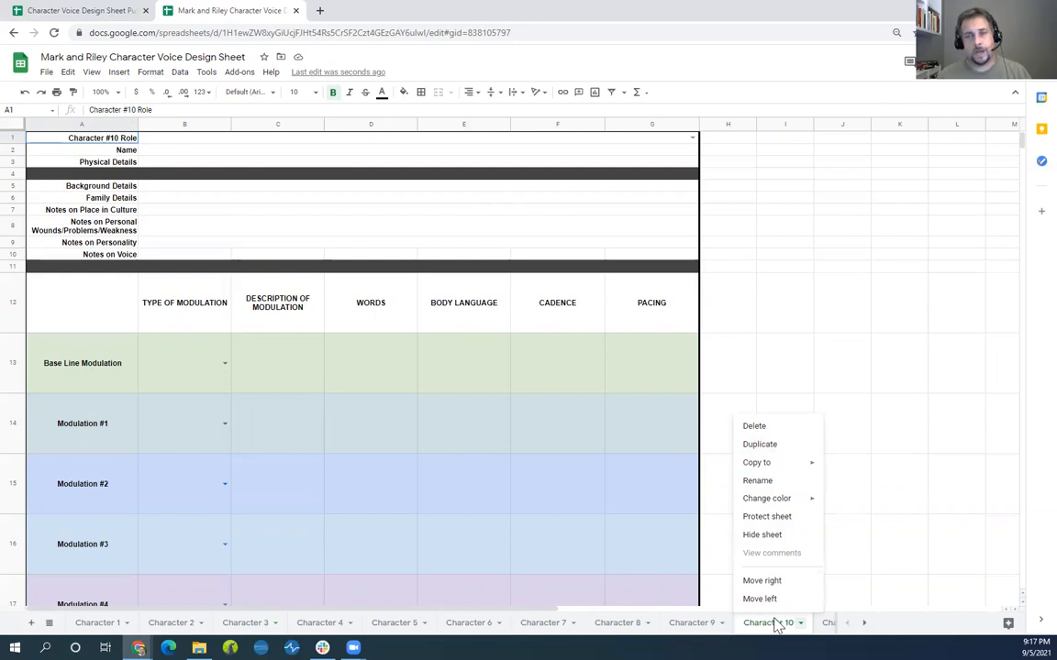
{"action": "left_click", "coordinate": [904, 558]}
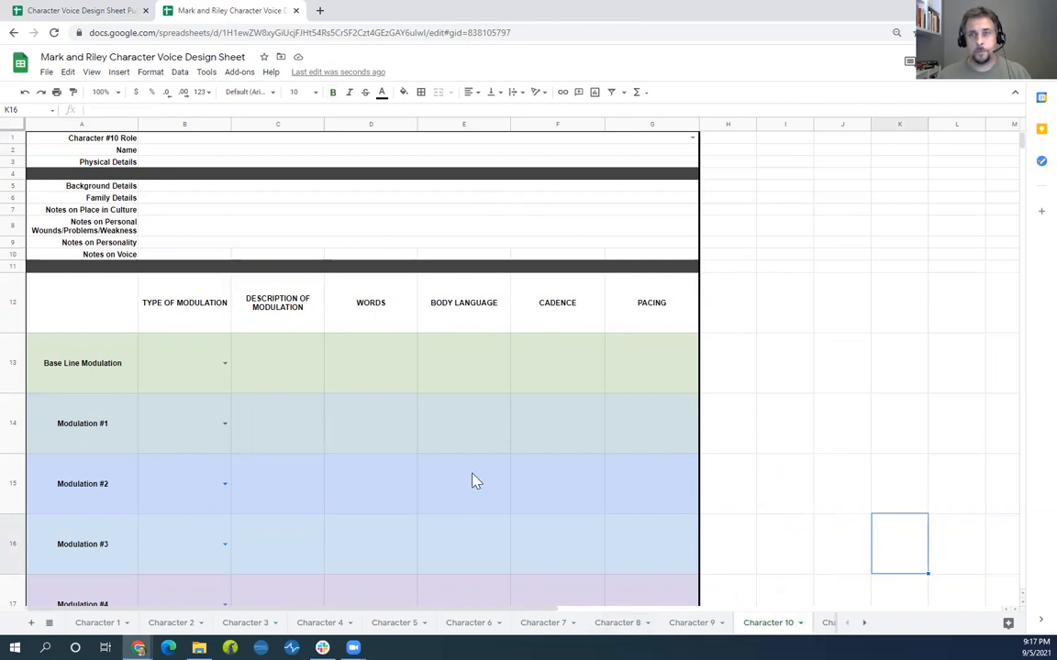
{"action": "left_click", "coordinate": [863, 623]}
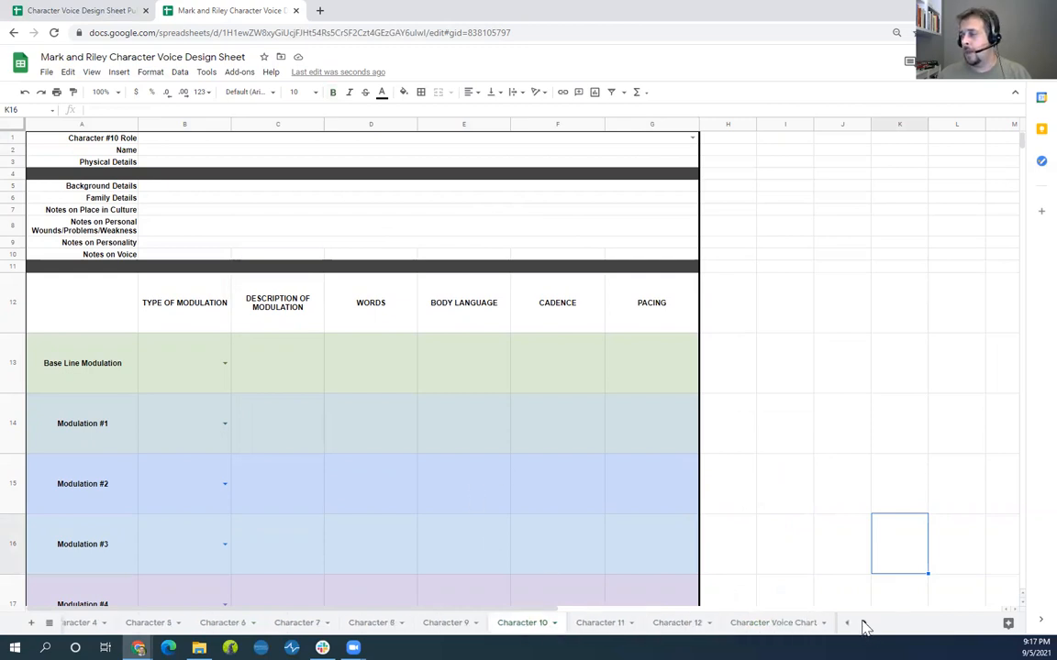
{"action": "left_click", "coordinate": [630, 625]}
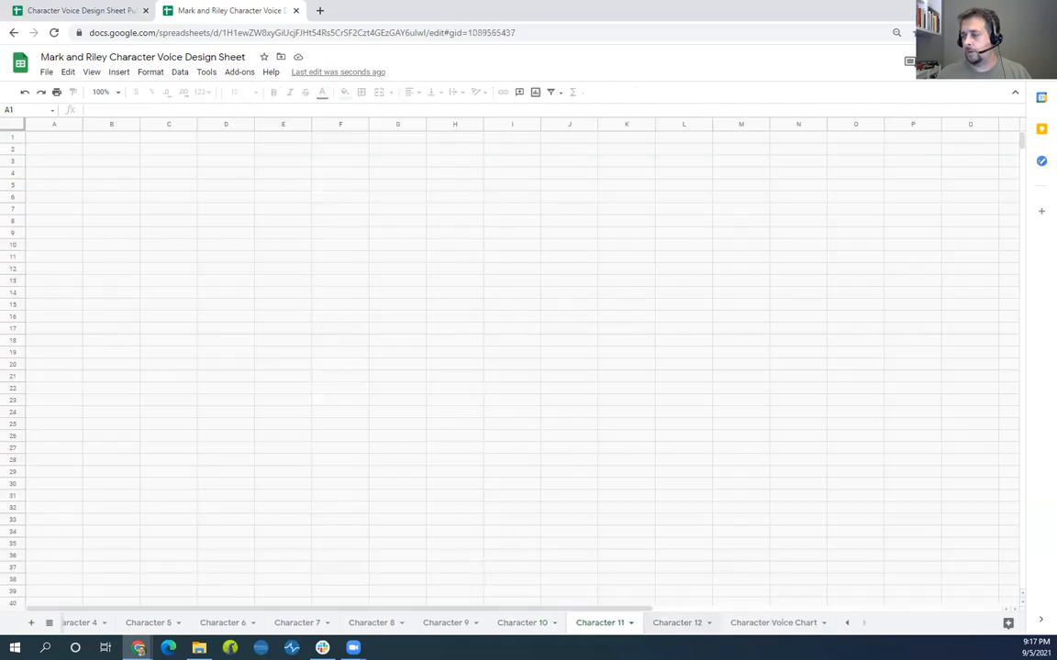
{"action": "left_click", "coordinate": [679, 623]}
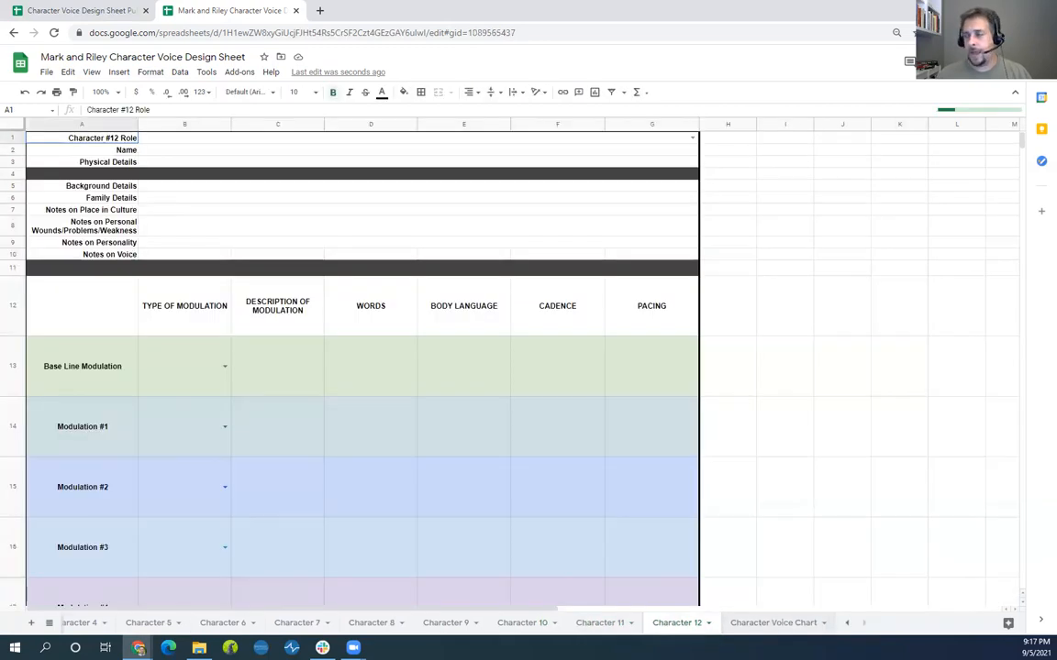
Examine the first character's name, role, background and family entries in the Character Voice Chart sheet.
{"action": "left_click", "coordinate": [774, 623]}
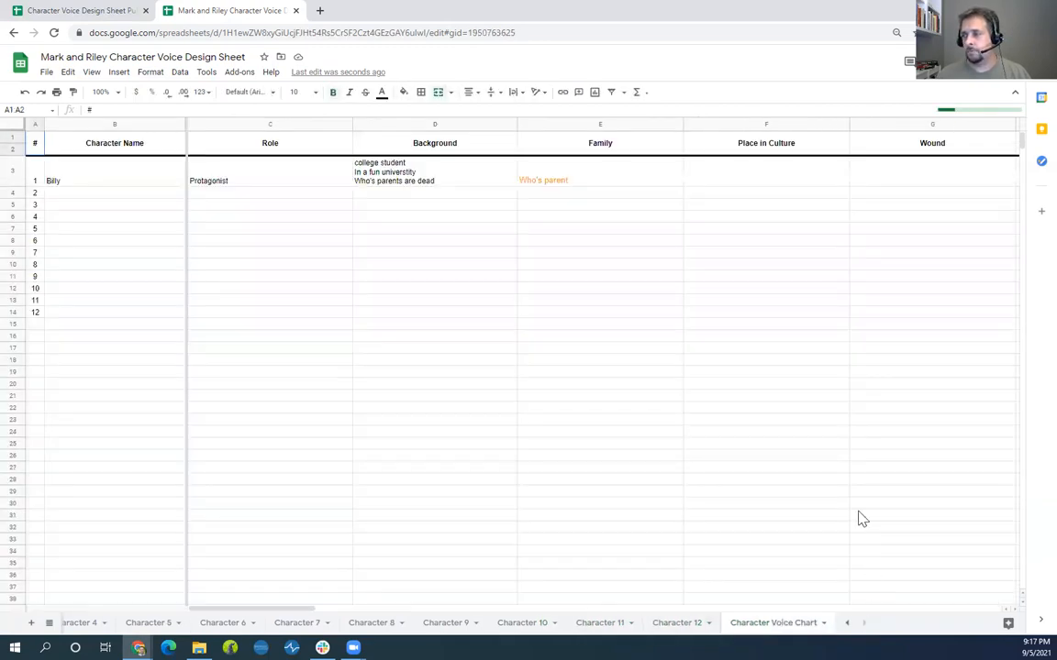
{"action": "left_click", "coordinate": [224, 174]}
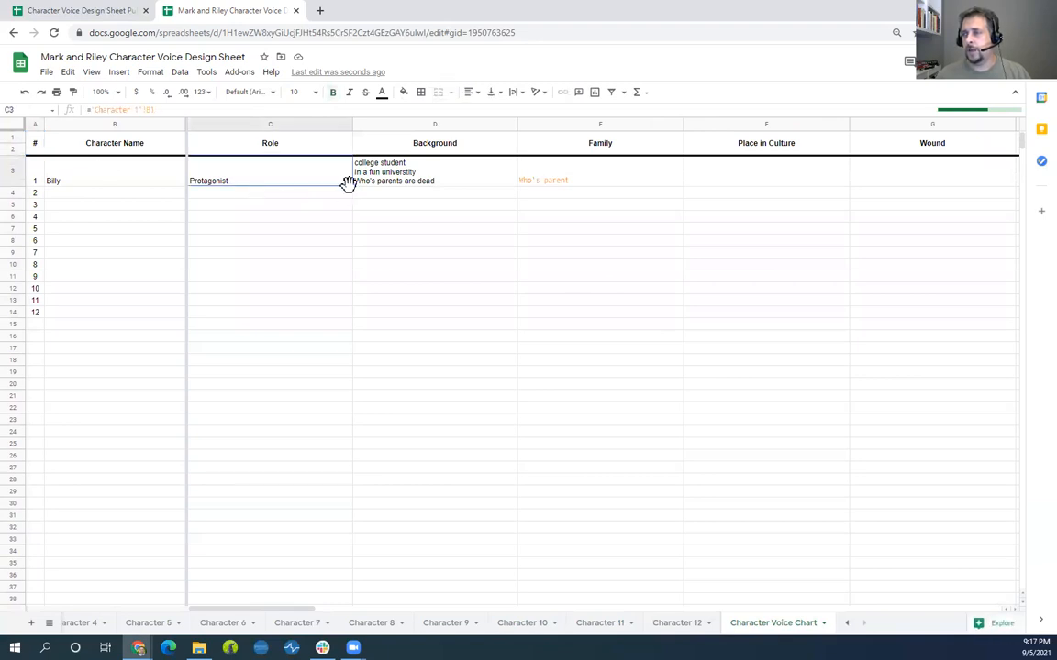
{"action": "left_click", "coordinate": [372, 188]}
{"action": "left_click", "coordinate": [527, 188]}
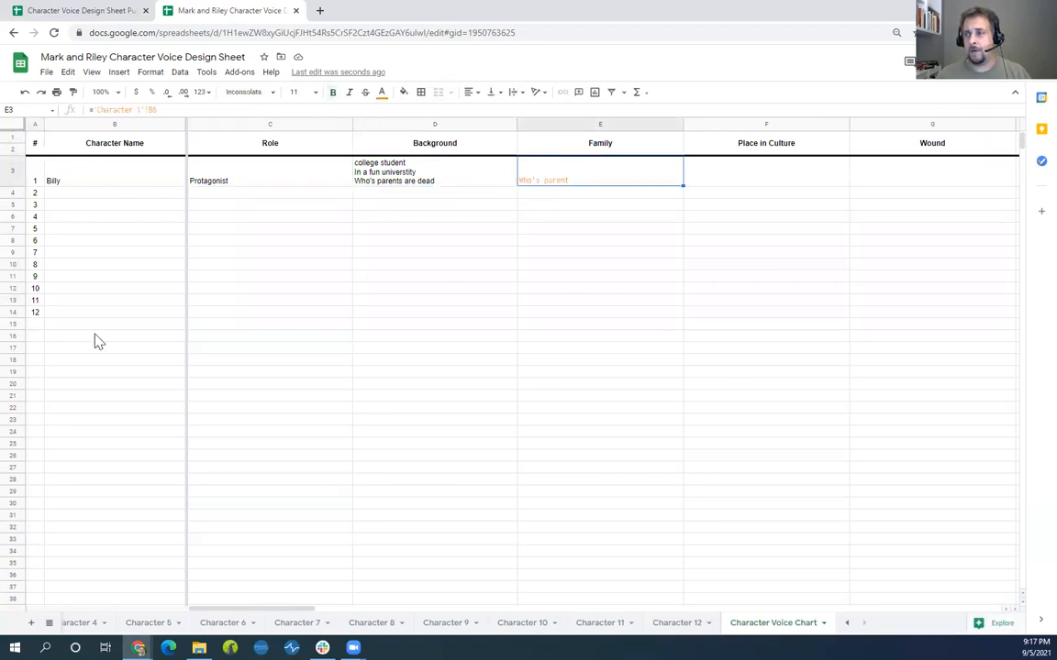
{"action": "left_click", "coordinate": [81, 182]}
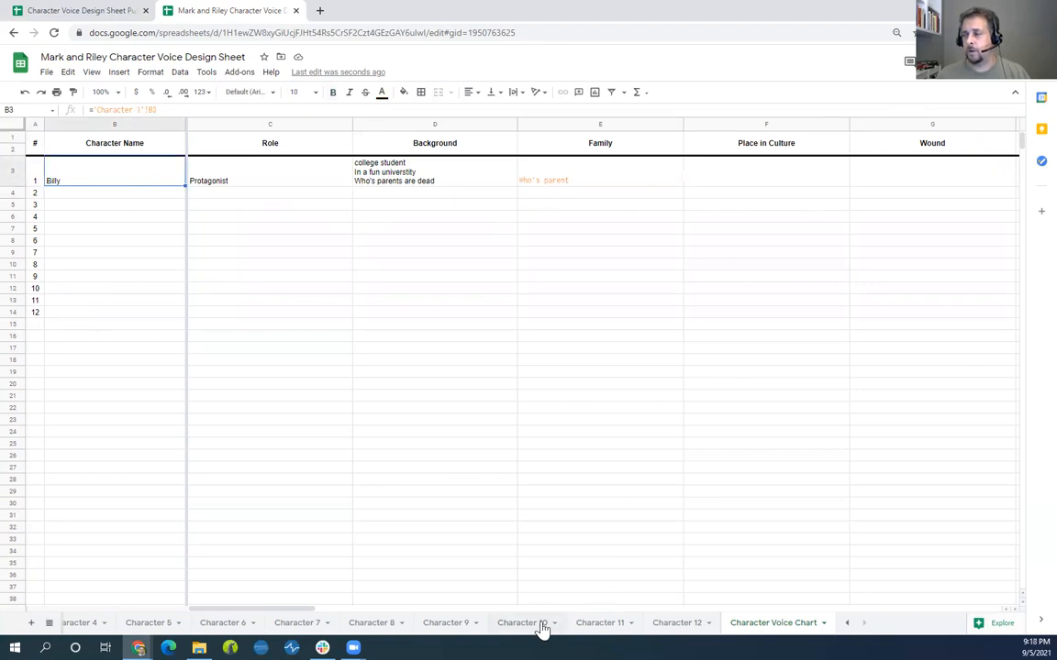
{"action": "left_click_drag", "start_coordinate": [314, 611], "coordinate": [278, 587]}
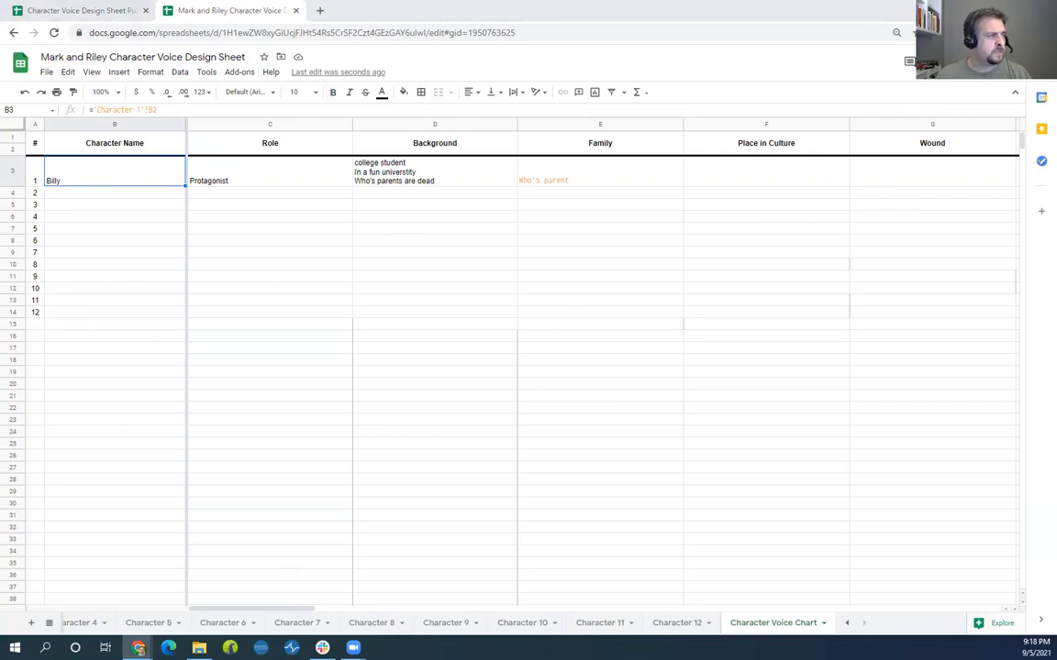
Examine the details and voice modulations on the Character 1 to Character 3 sheets of the NRDS Character Voice Design Sheet.
{"action": "left_click_drag", "start_coordinate": [400, 7], "coordinate": [371, 11]}
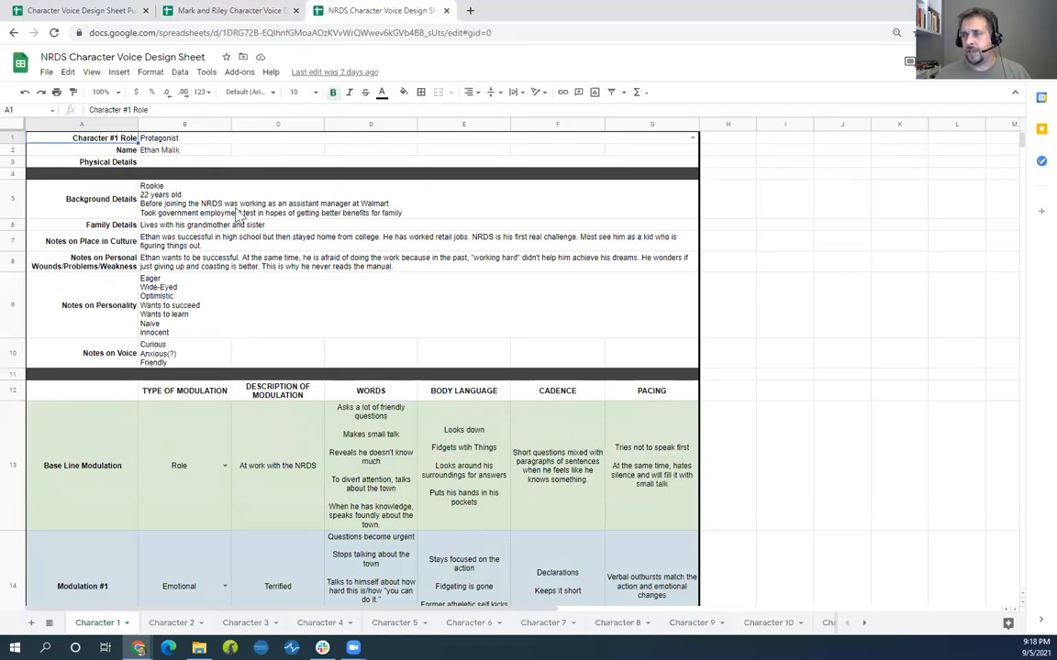
{"action": "scroll", "coordinate": [165, 286], "scroll_direction": "down", "scroll_amount": 1}
{"action": "scroll", "coordinate": [183, 330], "scroll_direction": "down", "scroll_amount": 5}
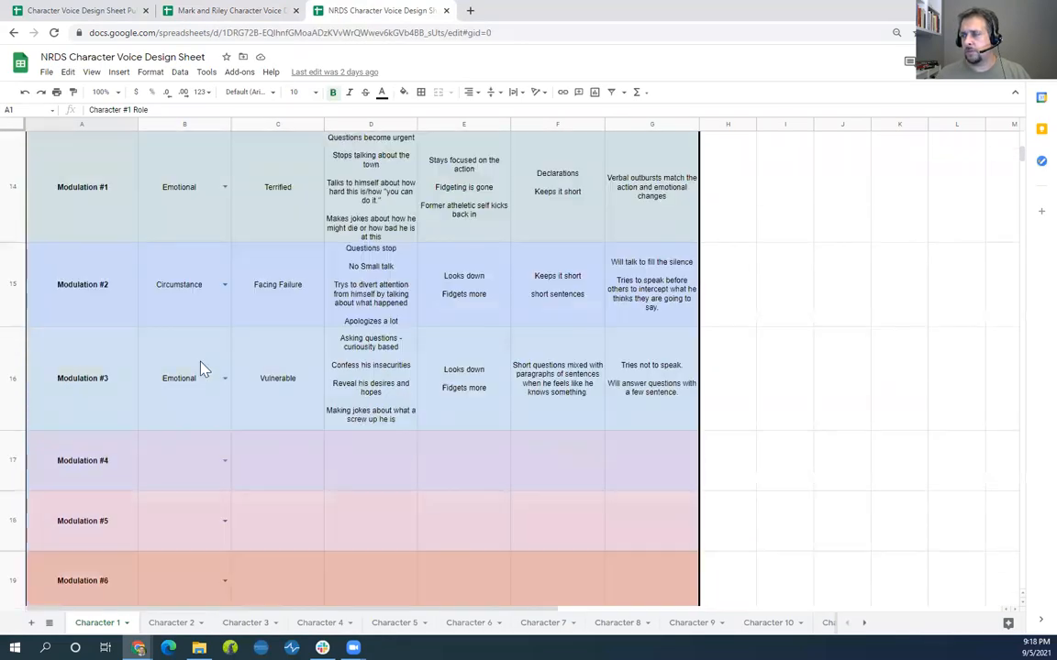
{"action": "scroll", "coordinate": [387, 432], "scroll_direction": "up", "scroll_amount": 3}
{"action": "scroll", "coordinate": [367, 413], "scroll_direction": "down", "scroll_amount": 2}
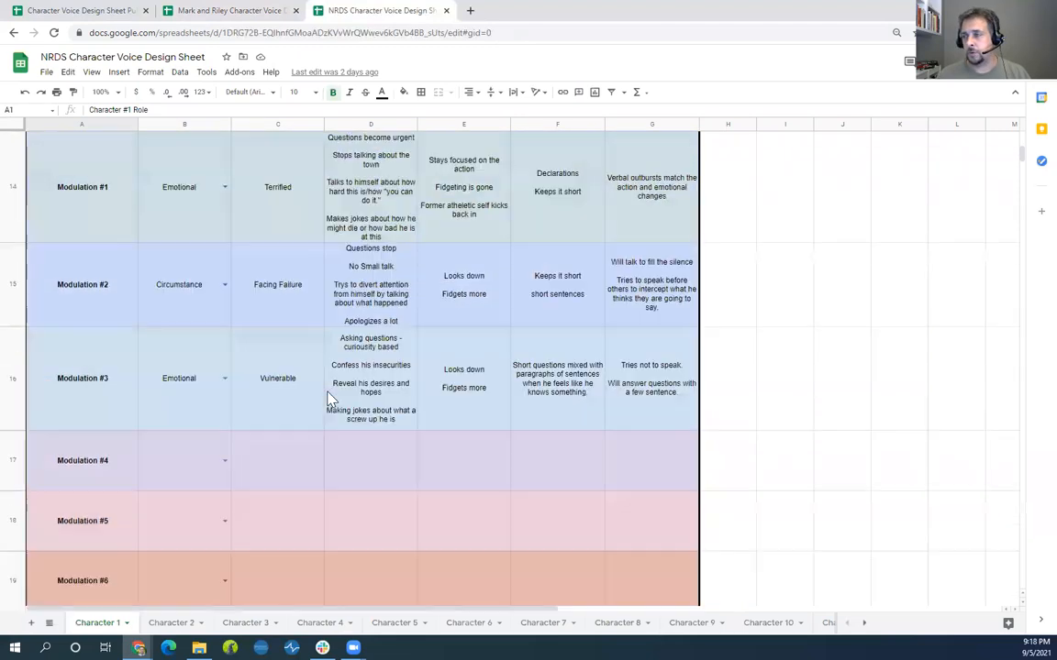
{"action": "scroll", "coordinate": [276, 367], "scroll_direction": "up", "scroll_amount": 3}
{"action": "scroll", "coordinate": [332, 246], "scroll_direction": "up", "scroll_amount": 2}
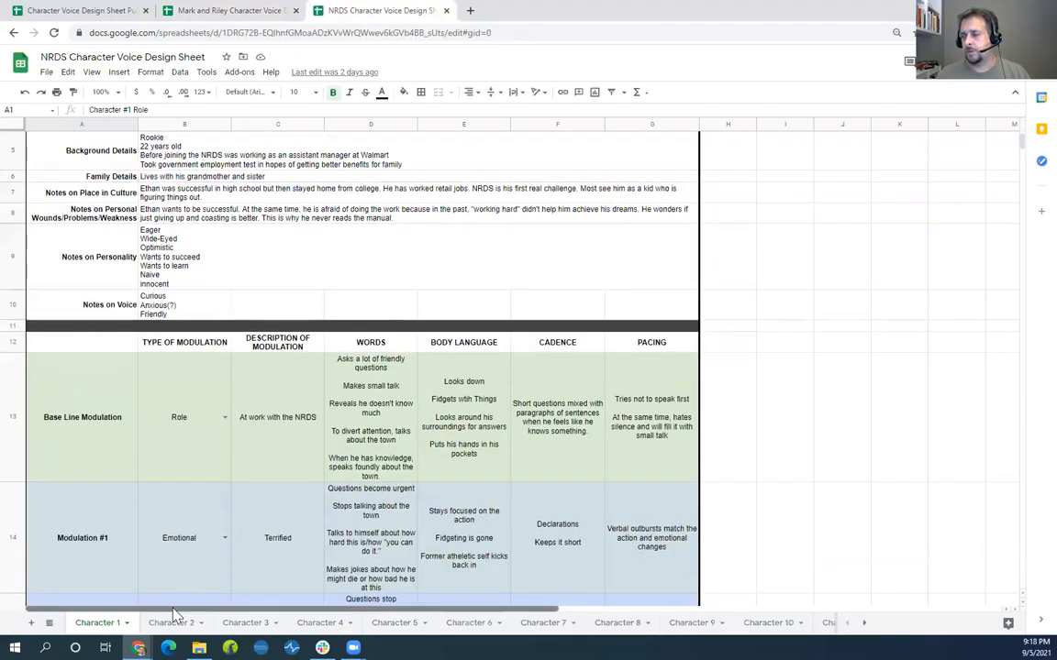
{"action": "left_click", "coordinate": [170, 623]}
{"action": "left_click", "coordinate": [242, 624]}
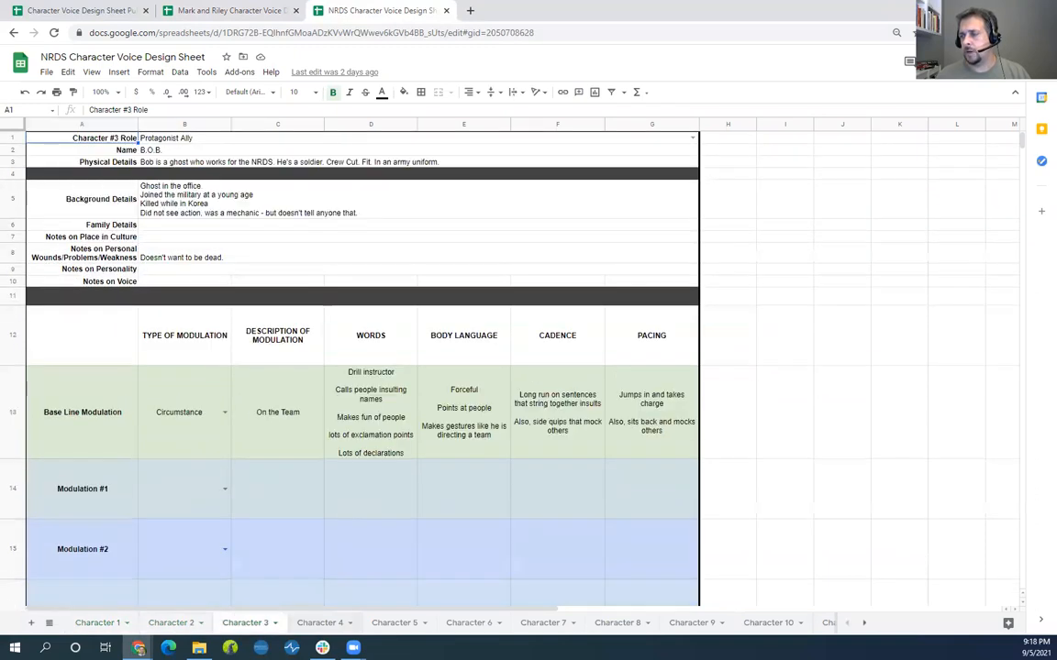
Review the NRDS workbook's Character Voice Chart across its columns, checking the second character's Background entry.
{"action": "left_click", "coordinate": [866, 623]}
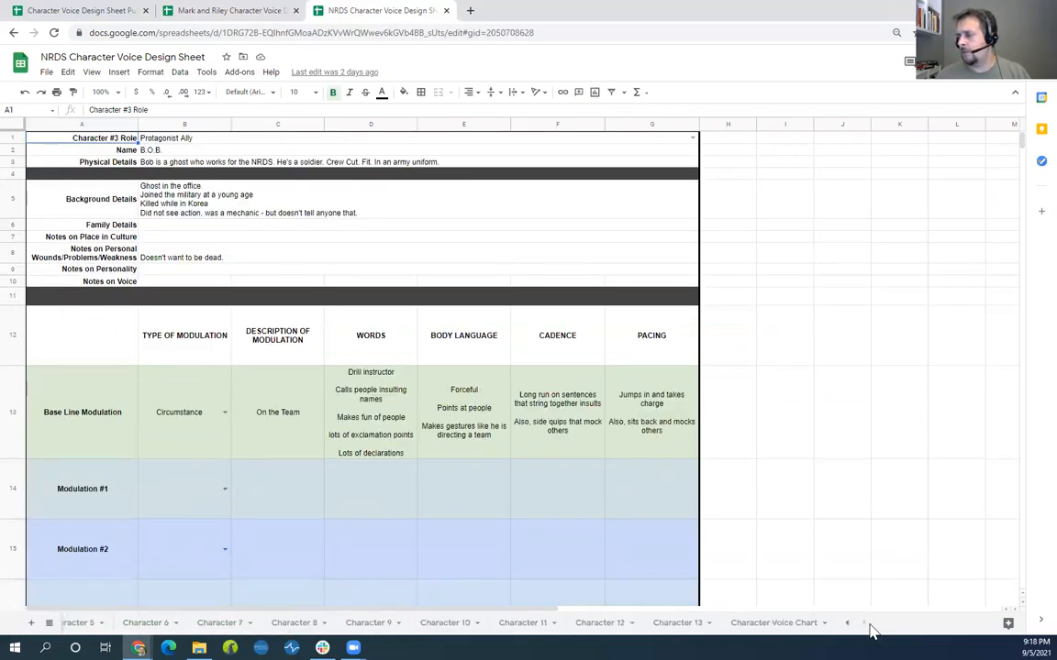
{"action": "left_click", "coordinate": [773, 622]}
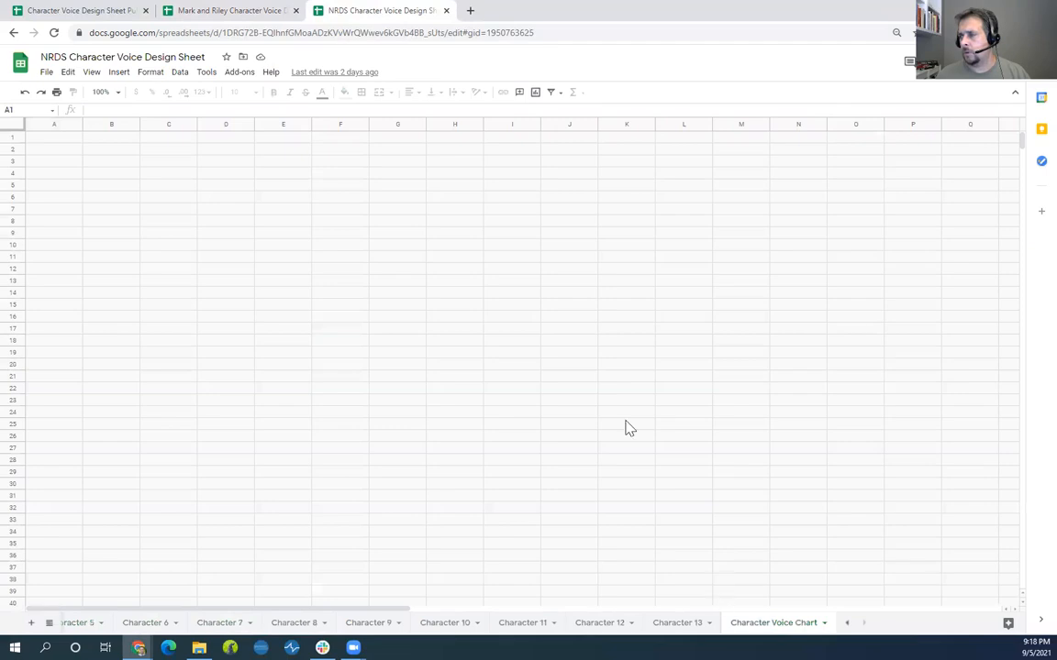
{"action": "left_click_drag", "start_coordinate": [306, 610], "coordinate": [353, 613]}
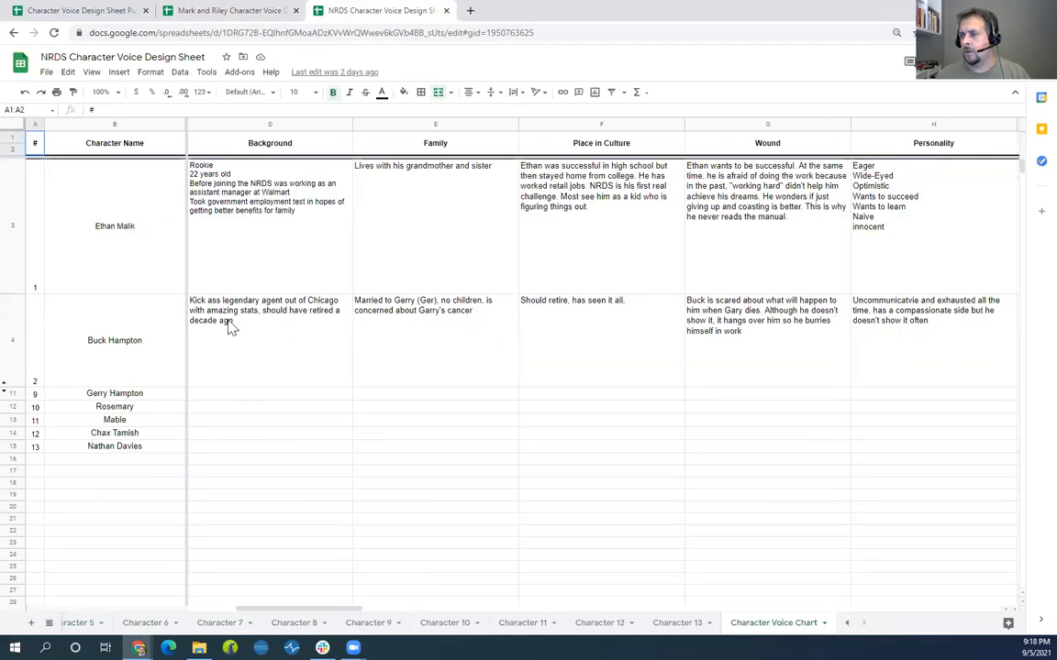
{"action": "left_click", "coordinate": [275, 322]}
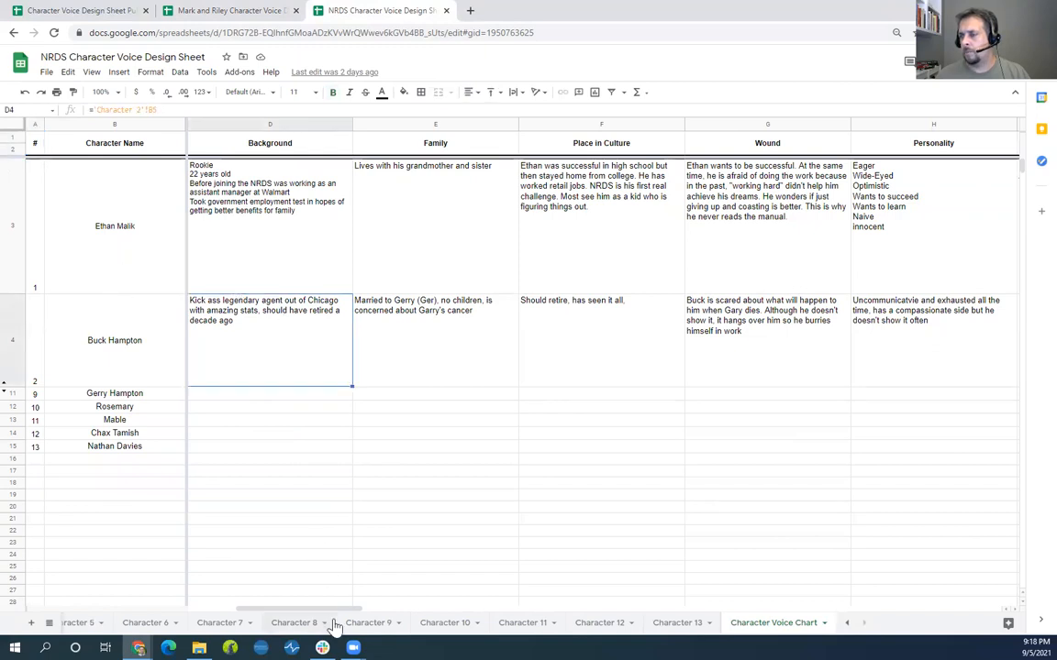
{"action": "left_click_drag", "start_coordinate": [330, 608], "coordinate": [177, 595]}
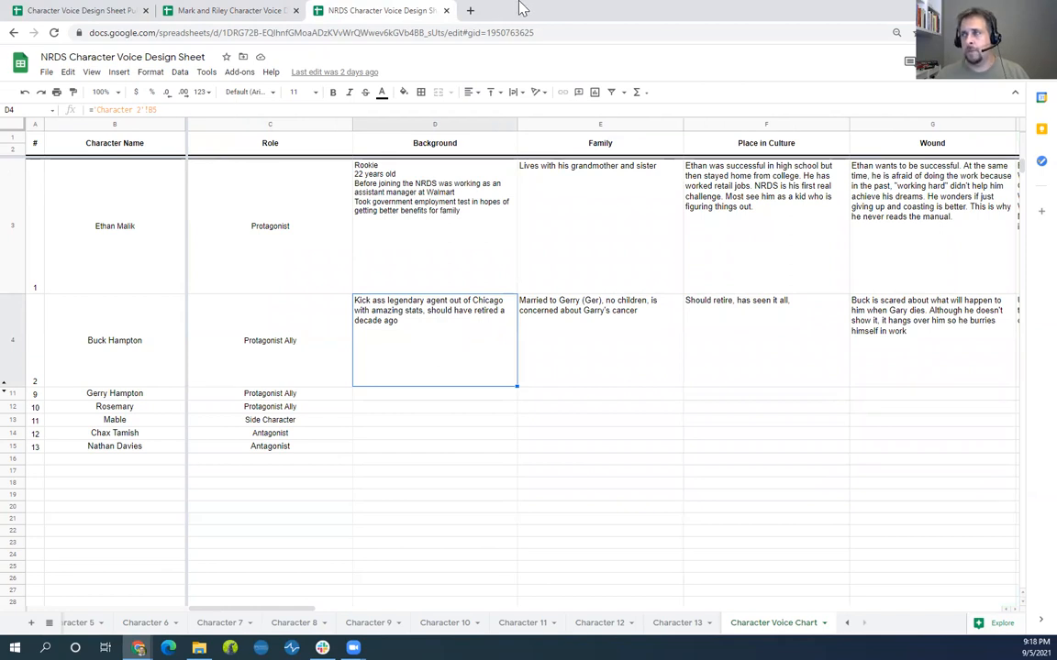
Open The Dialogue Doctor website in a new browser tab and view the Character Voice Chart 2.0 entry among its Free Tools.
{"action": "left_click", "coordinate": [984, 10]}
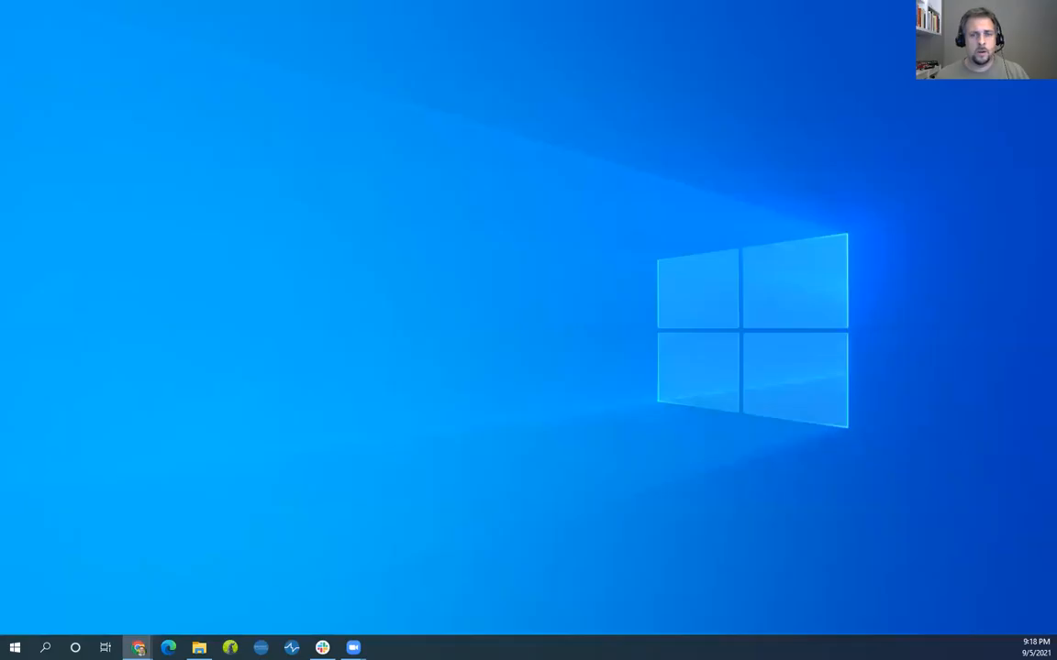
{"action": "key", "text": "alt+Tab"}
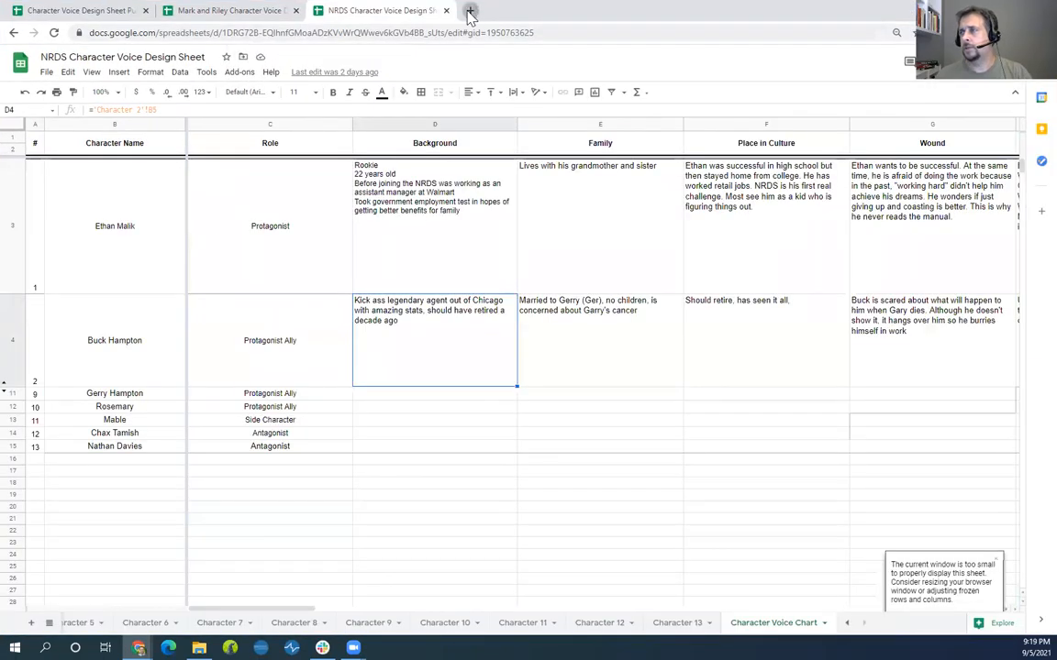
{"action": "left_click", "coordinate": [468, 10]}
{"action": "type", "text": "dial"}
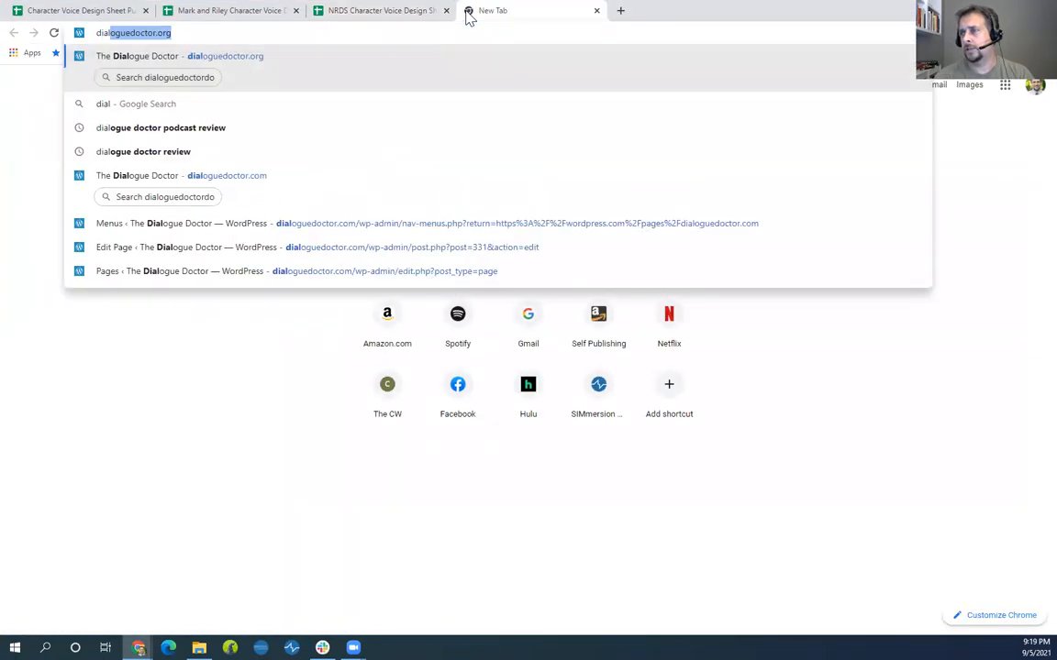
{"action": "key", "text": "Return"}
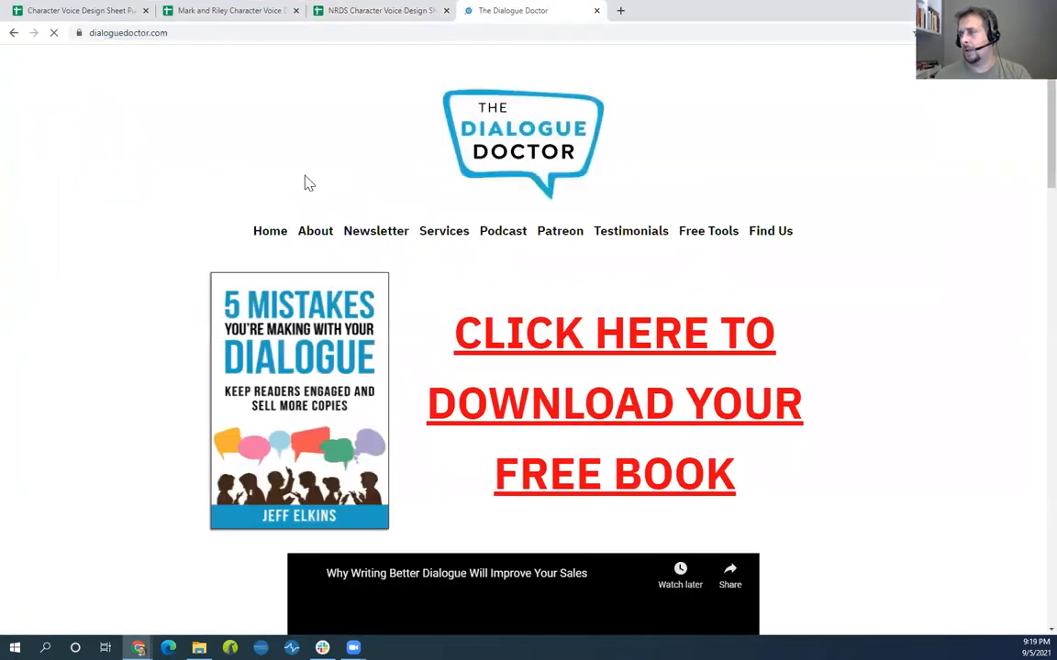
{"action": "left_click", "coordinate": [695, 236]}
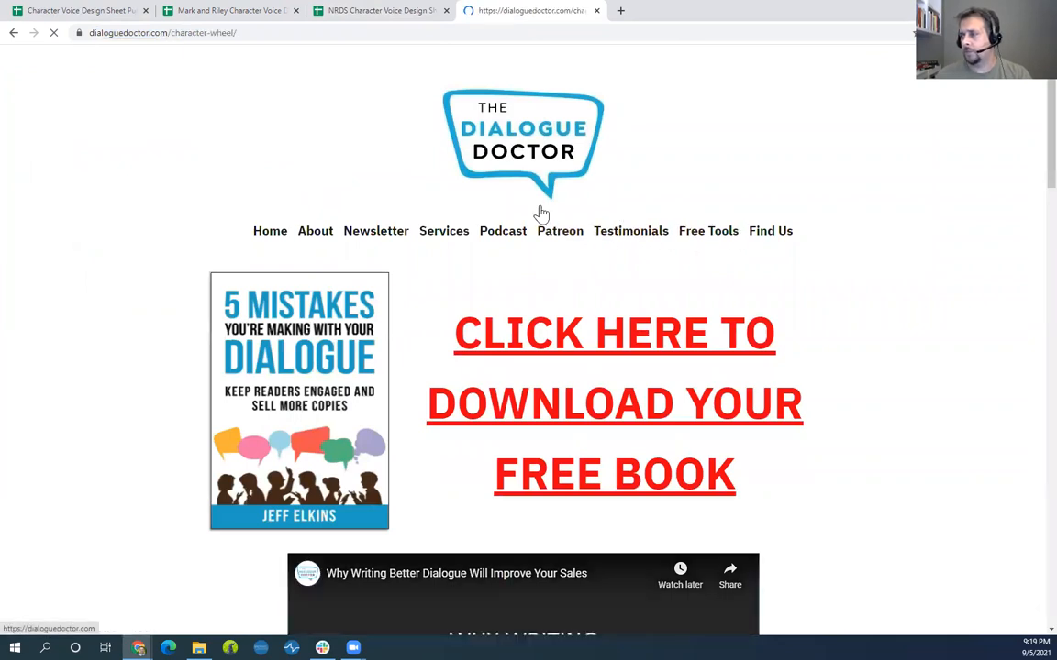
{"action": "scroll", "coordinate": [410, 208], "scroll_direction": "down", "scroll_amount": 6}
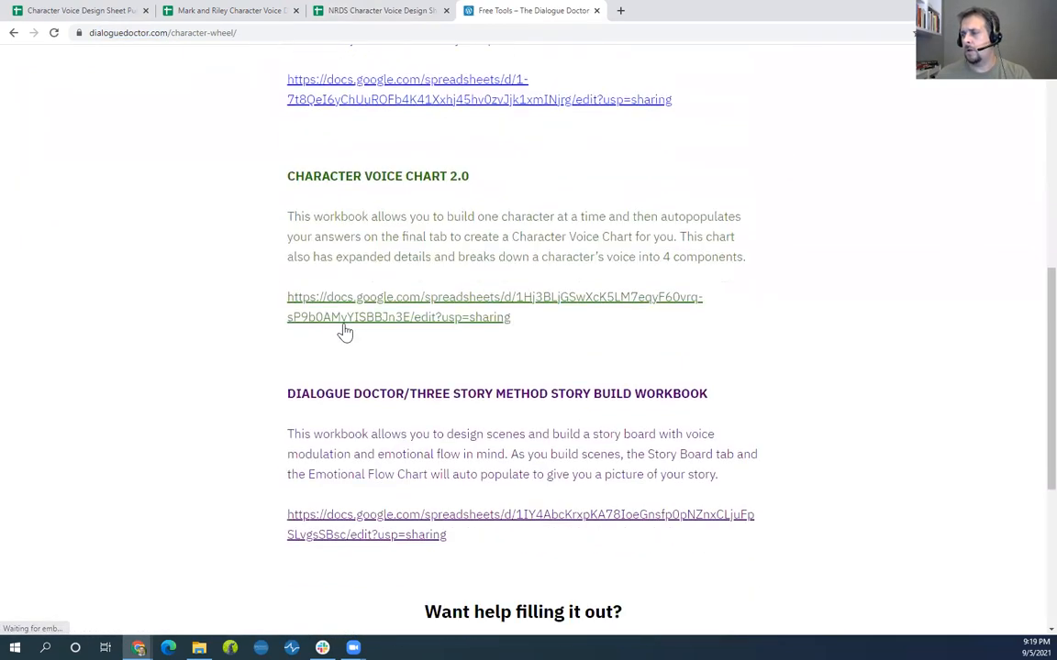
{"action": "scroll", "coordinate": [545, 422], "scroll_direction": "down", "scroll_amount": 1}
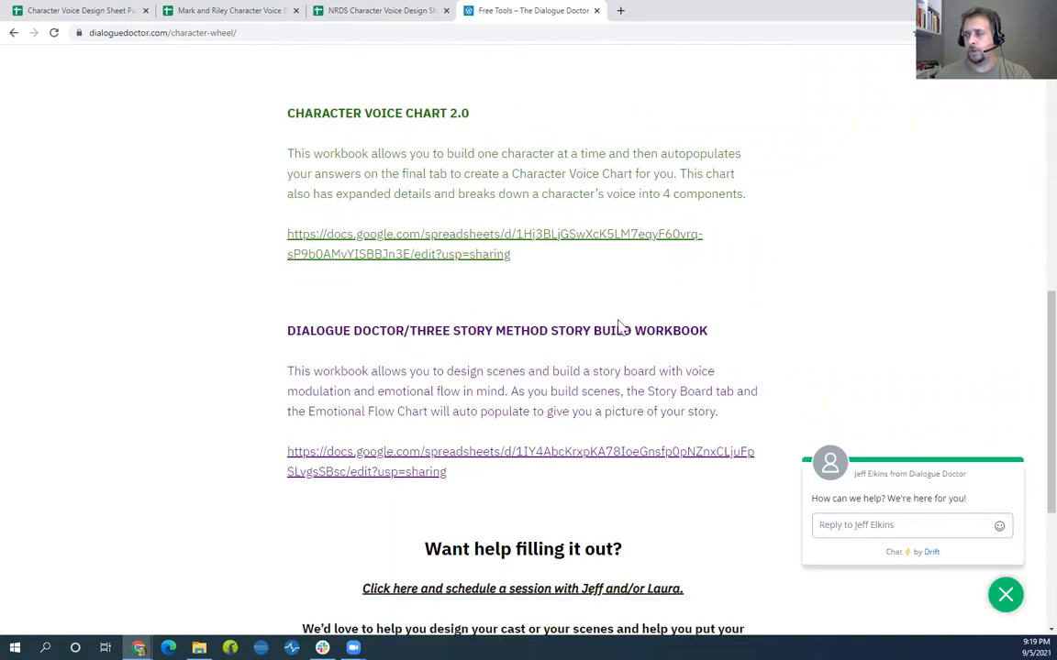
Open the Story Build Workbook linked on the Free Tools page and start making a copy of it.
{"action": "left_click", "coordinate": [403, 464]}
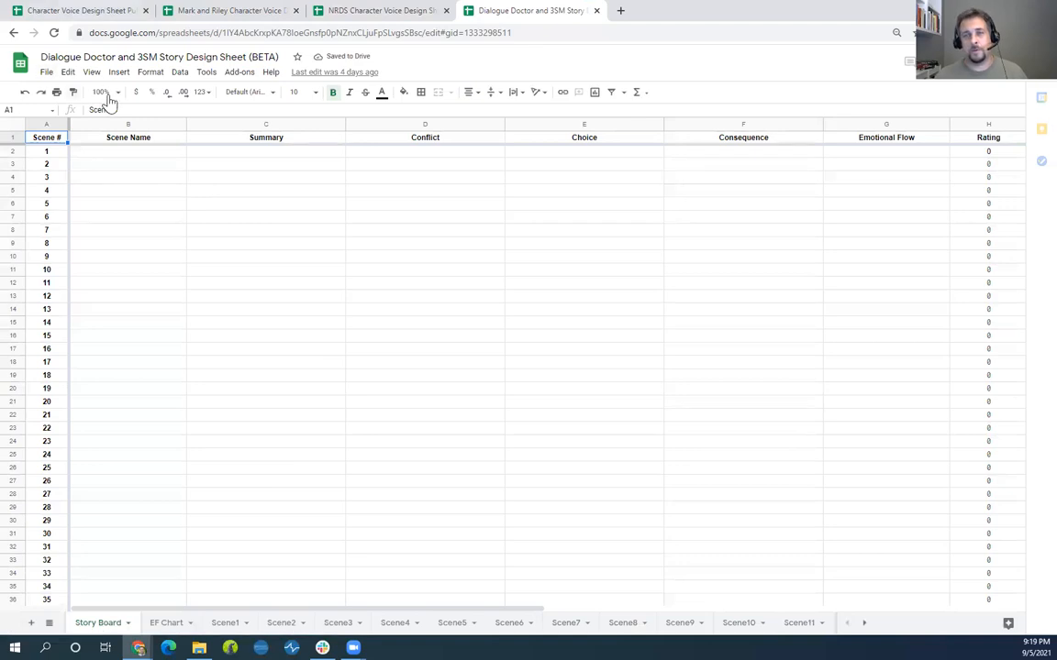
{"action": "left_click", "coordinate": [47, 73]}
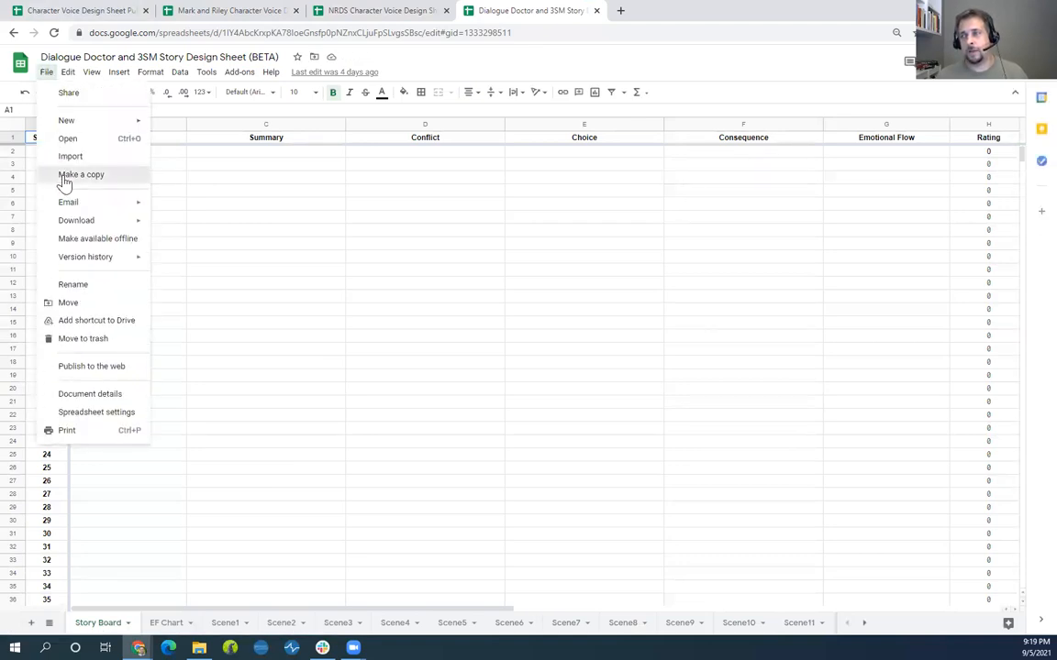
{"action": "left_click", "coordinate": [66, 174]}
Replace "Copy of Dialogue Doctor and 3SM" in the copy's name with a person's first name, keeping "Story Design Sheet (BETA)".
{"action": "left_click", "coordinate": [493, 294]}
{"action": "left_click_drag", "start_coordinate": [474, 295], "coordinate": [377, 295]}
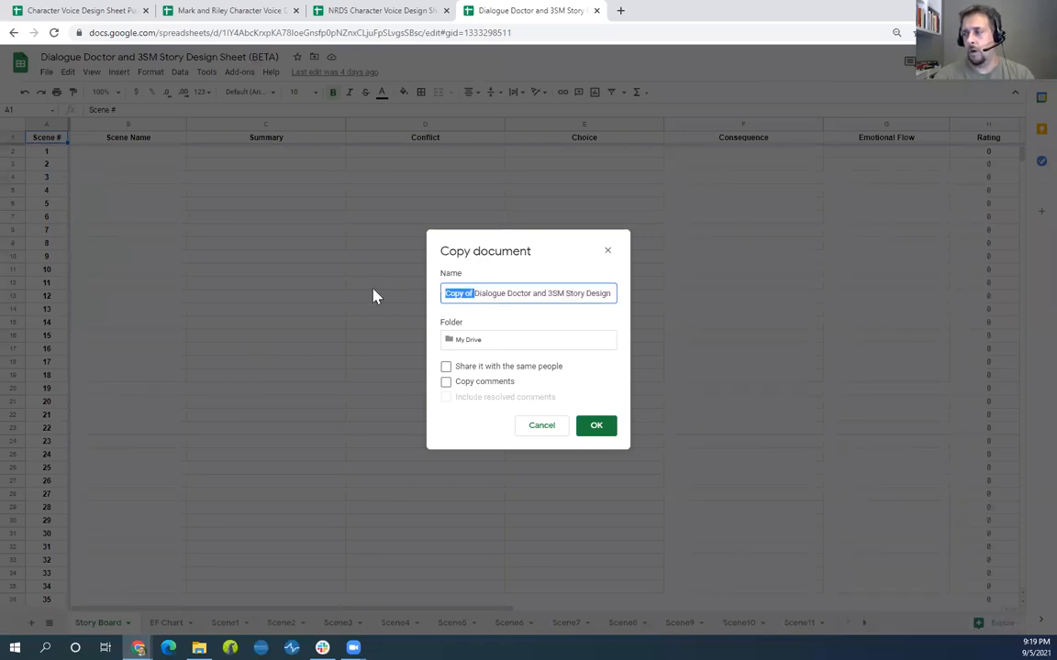
{"action": "left_click_drag", "start_coordinate": [563, 295], "coordinate": [428, 299]}
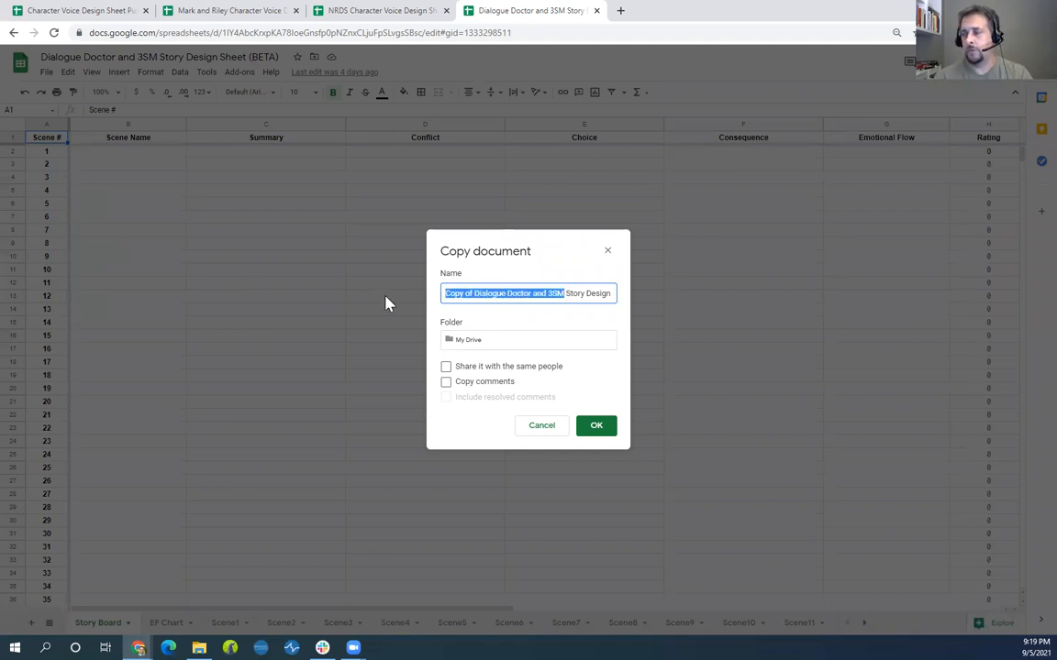
{"action": "type", "text": "Mark Story Design Sheet (BETA"}
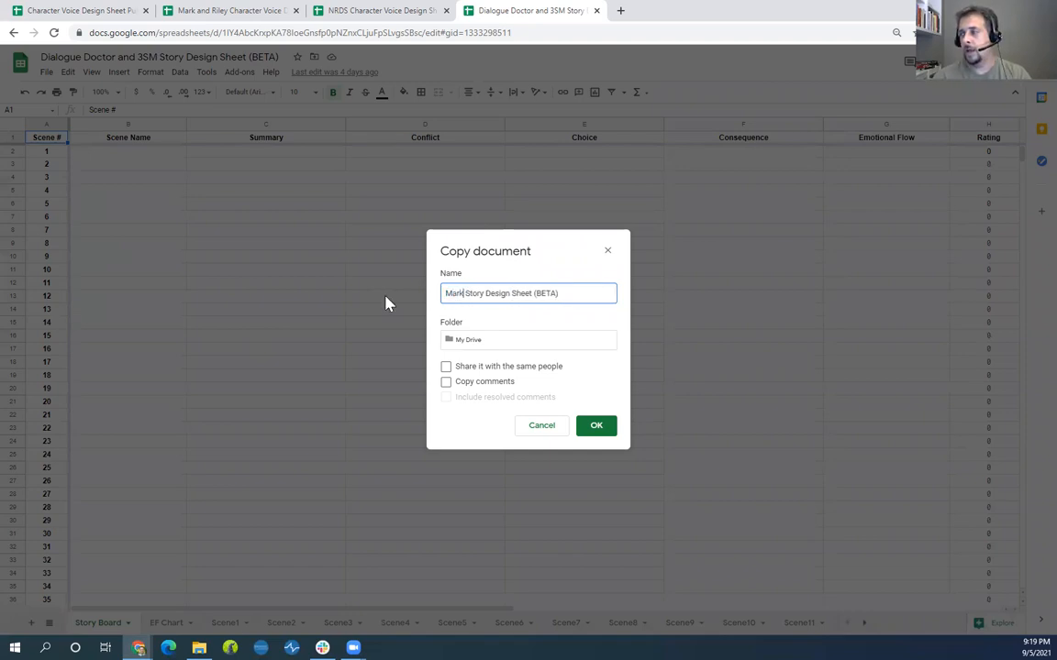
{"action": "key", "text": "BackSpace"}
{"action": "key", "text": "BackSpace"}
{"action": "key", "text": "BackSpace"}
{"action": "key", "text": "BackSpace"}
{"action": "key", "text": "BackSpace"}
{"action": "key", "text": "BackSpace"}
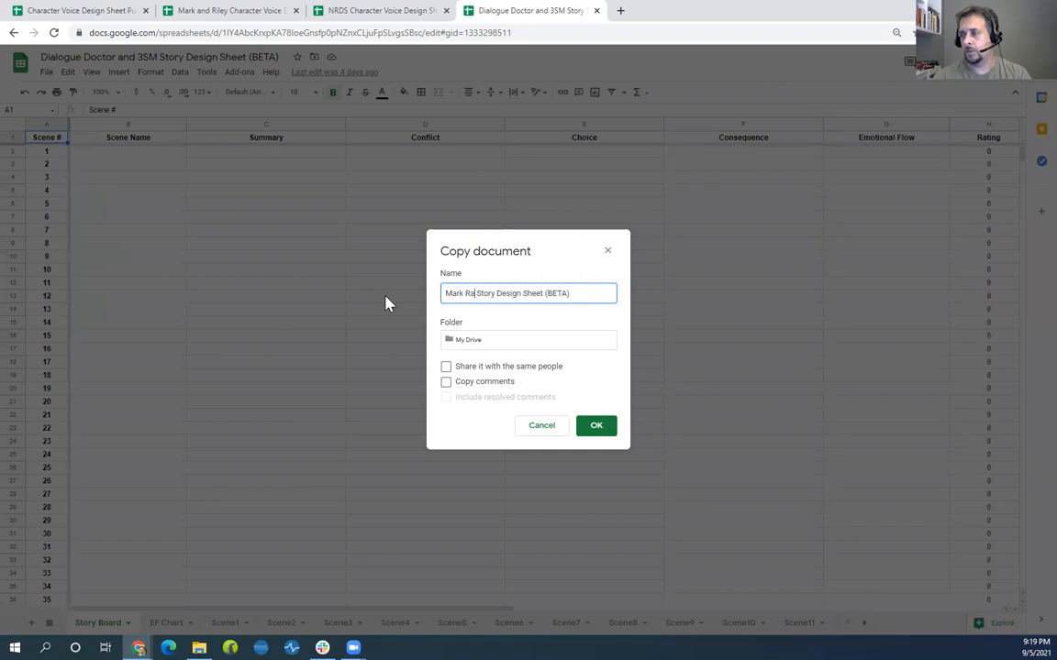
{"action": "type", "text": "Ry"}
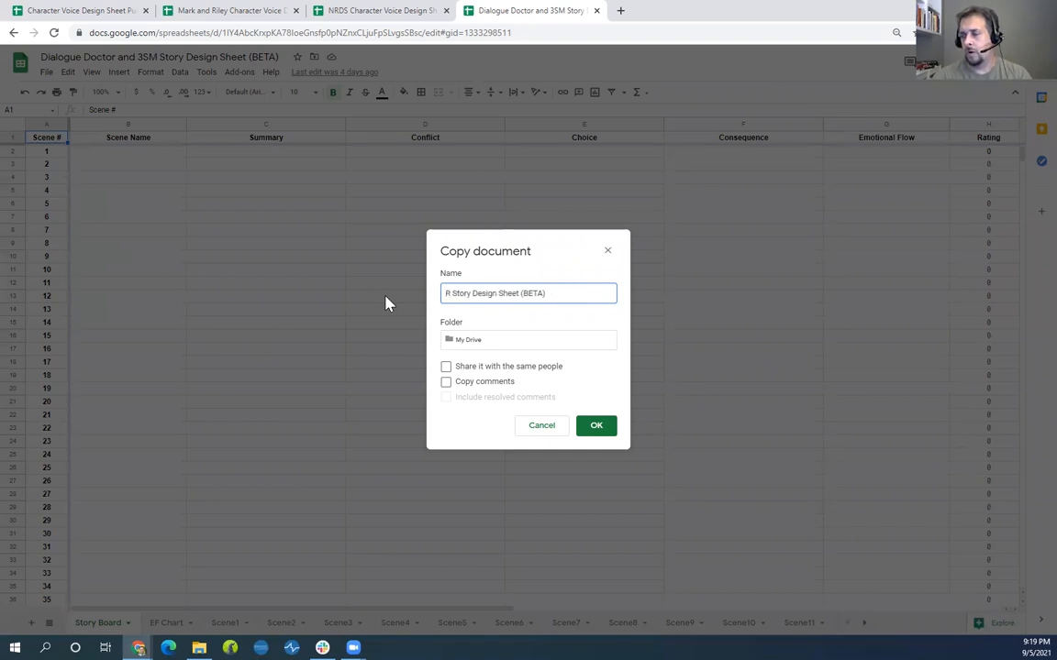
{"action": "key", "text": "BackSpace"}
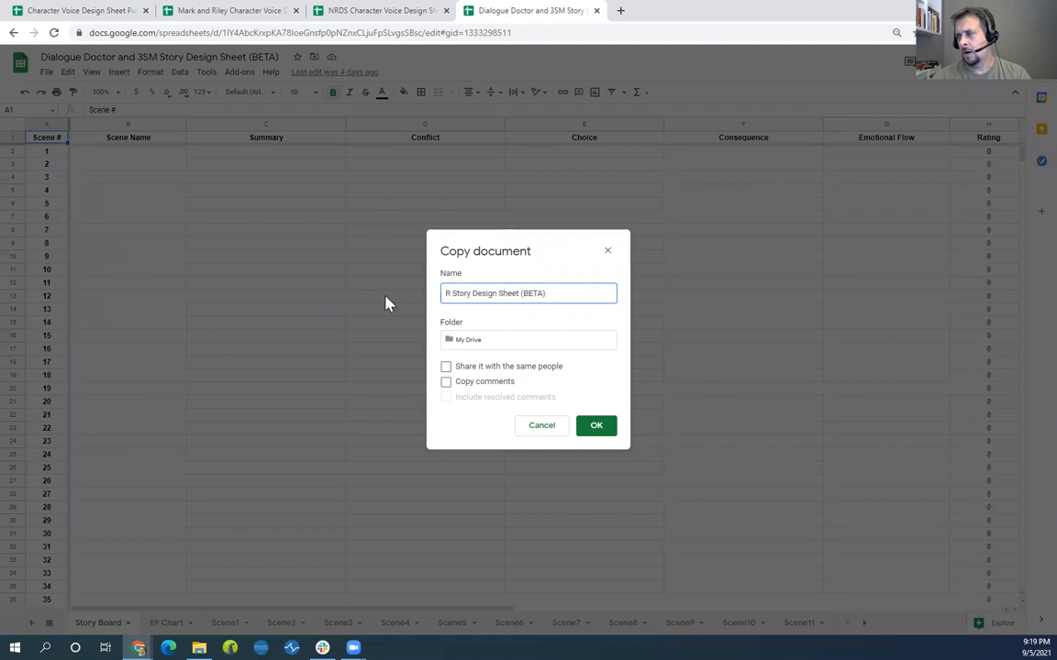
{"action": "key", "text": "BackSpace"}
{"action": "type", "text": "Mark"}
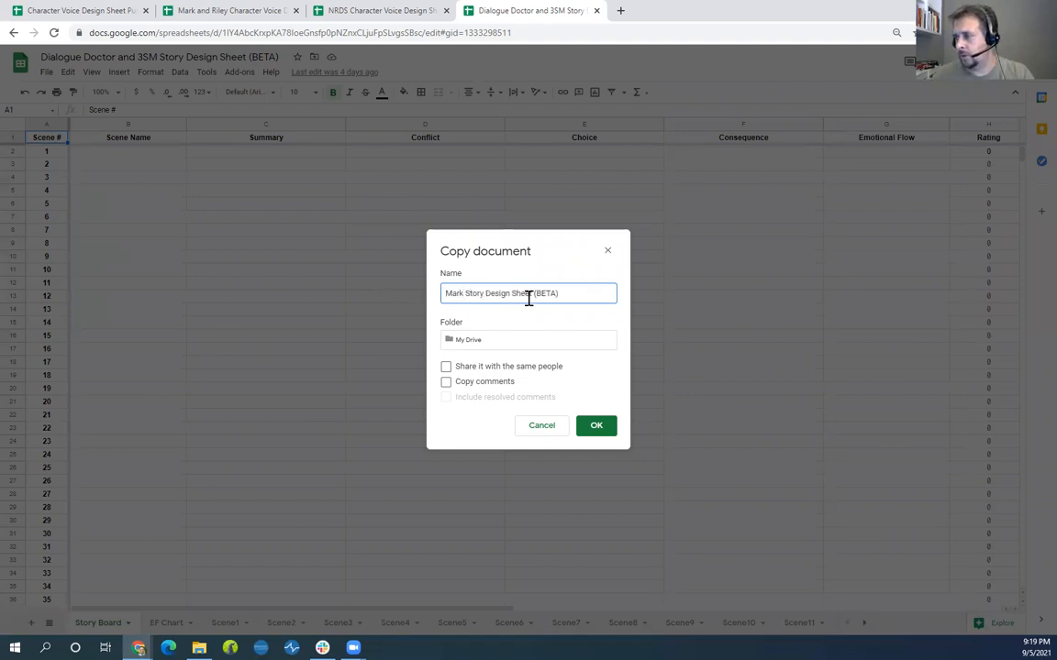
Remove "(BETA)" from the end of the copy's name and create the copy in My Drive.
{"action": "left_click_drag", "start_coordinate": [534, 294], "coordinate": [693, 310]}
{"action": "key", "text": "BackSpace"}
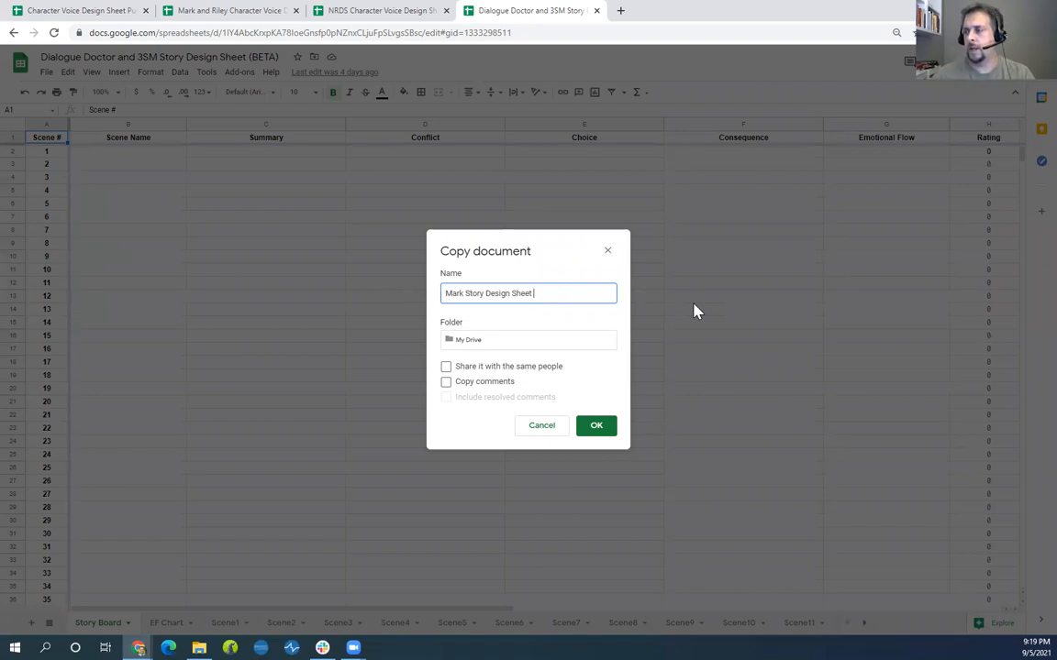
{"action": "left_click", "coordinate": [601, 427]}
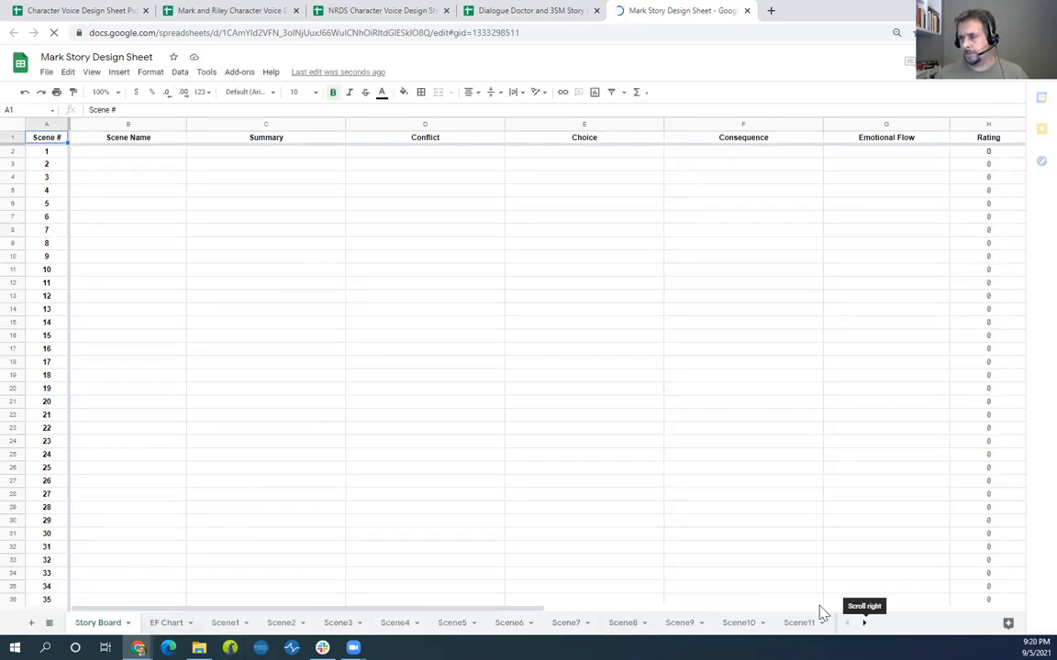
Examine the scene rows and columns of the copied workbook's Story Board sheet and the Emotional Flow of the Story chart.
{"action": "scroll", "coordinate": [215, 467], "scroll_direction": "down", "scroll_amount": 5}
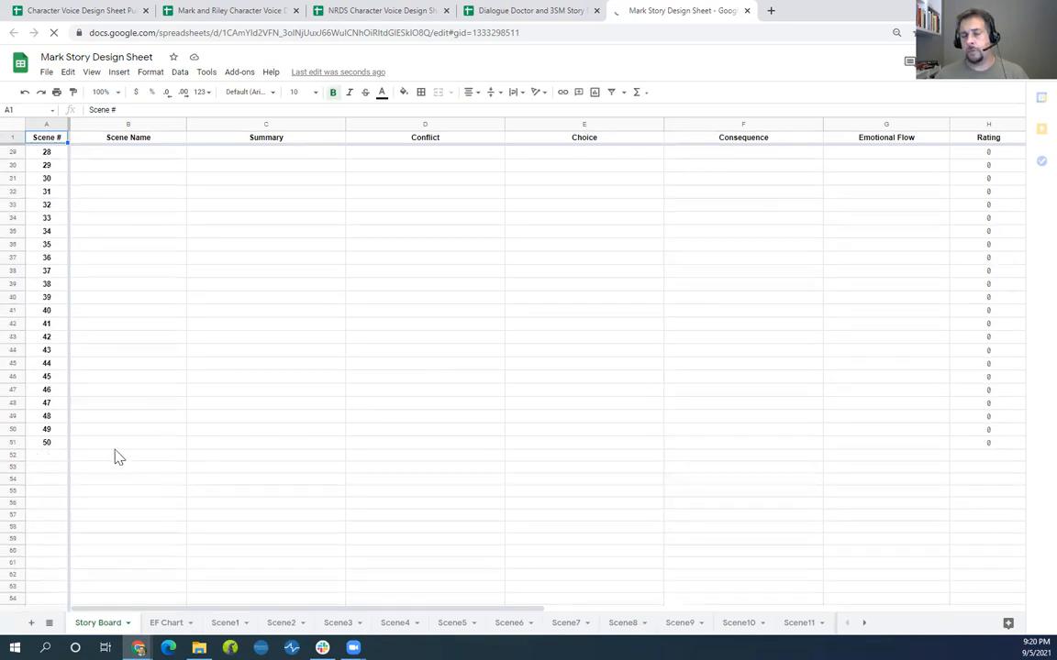
{"action": "scroll", "coordinate": [140, 466], "scroll_direction": "up", "scroll_amount": 5}
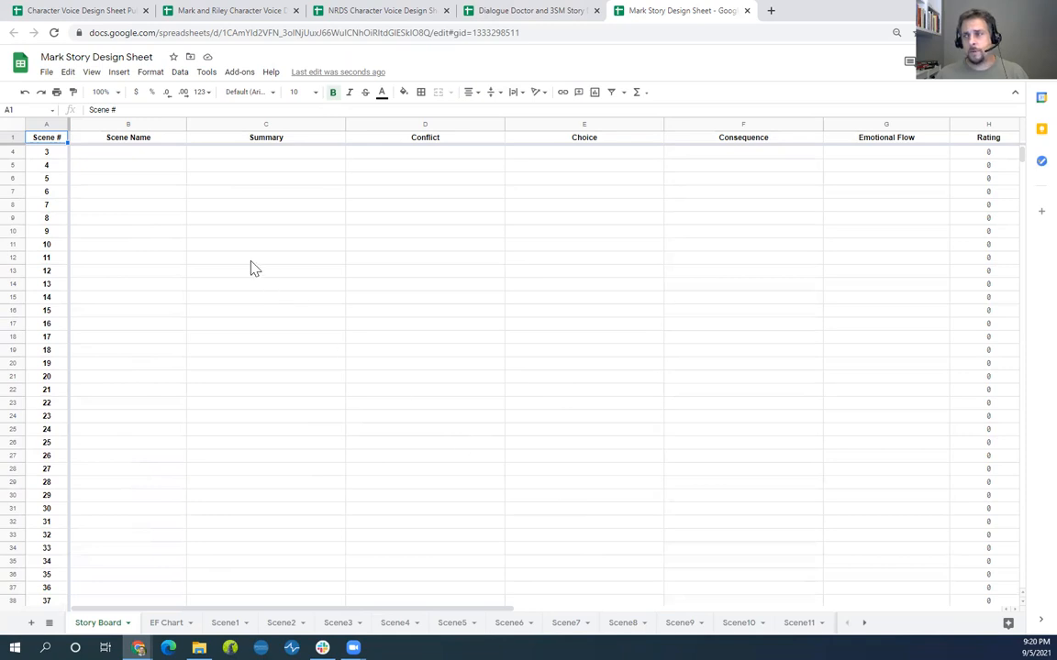
{"action": "left_click", "coordinate": [125, 155]}
{"action": "left_click", "coordinate": [117, 165]}
{"action": "left_click", "coordinate": [129, 179]}
{"action": "left_click", "coordinate": [216, 192]}
{"action": "left_click", "coordinate": [213, 217]}
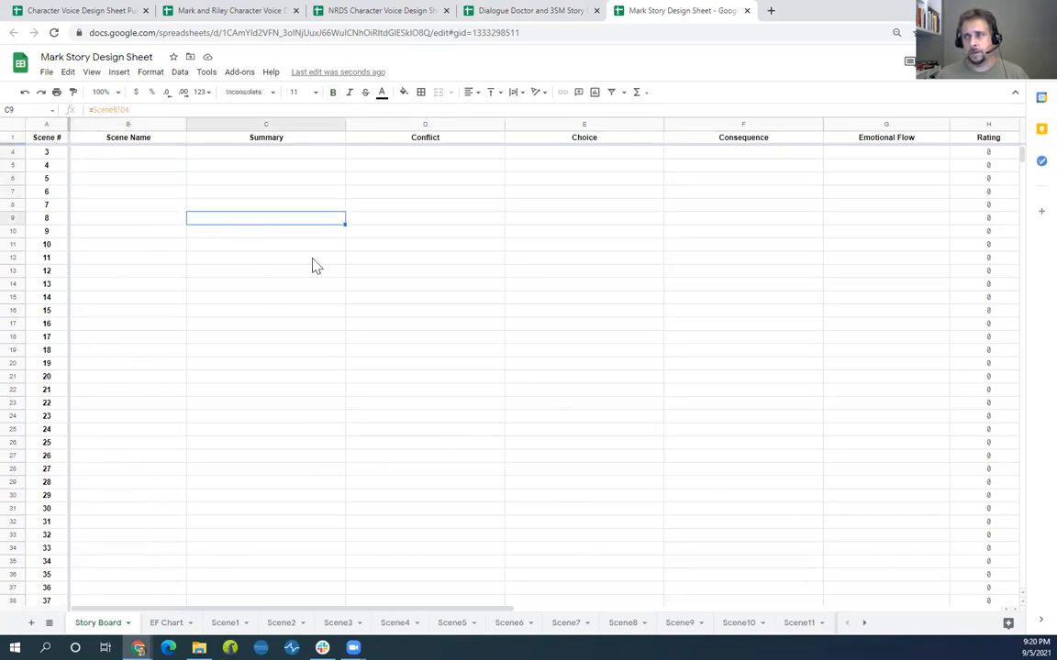
{"action": "left_click", "coordinate": [362, 270]}
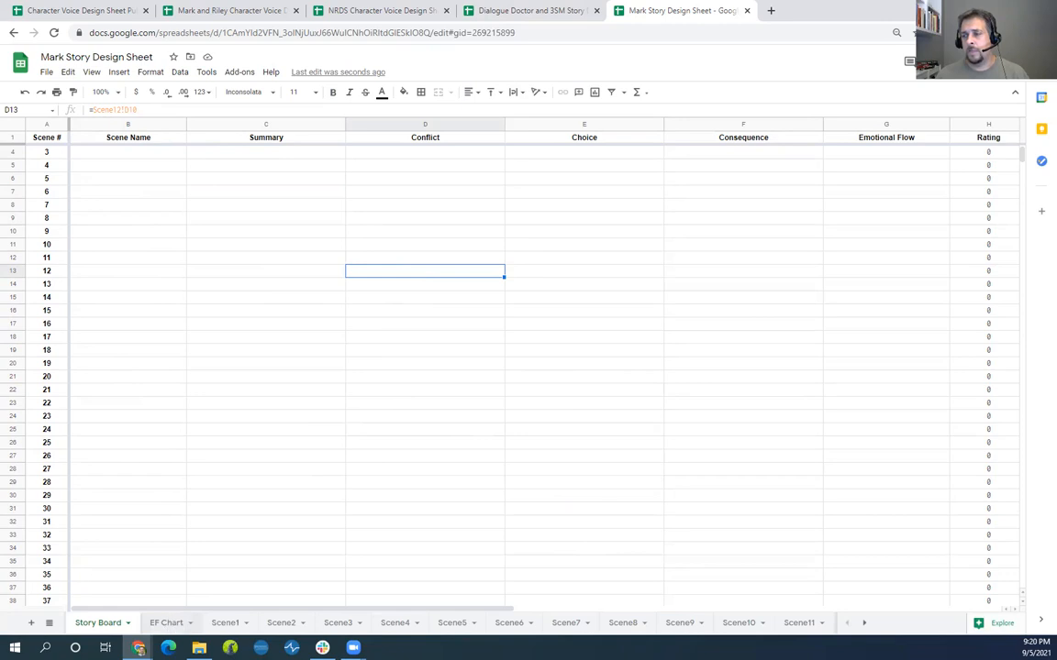
{"action": "left_click", "coordinate": [166, 623]}
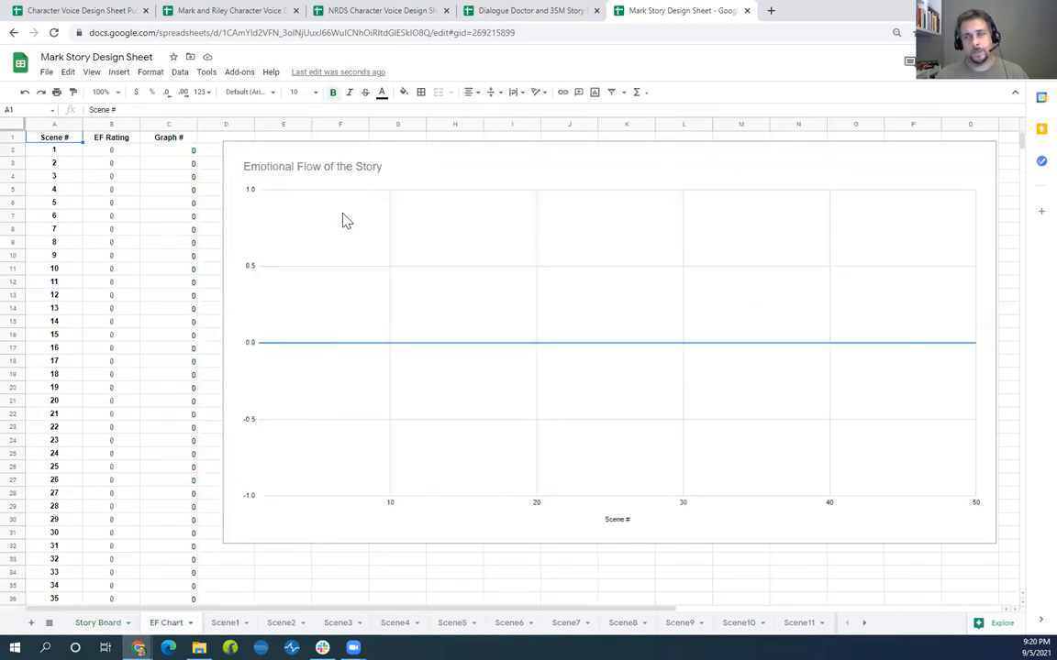
Enter "First Scene" as the Name of the Scene on the Scene1 sheet.
{"action": "left_click", "coordinate": [226, 624]}
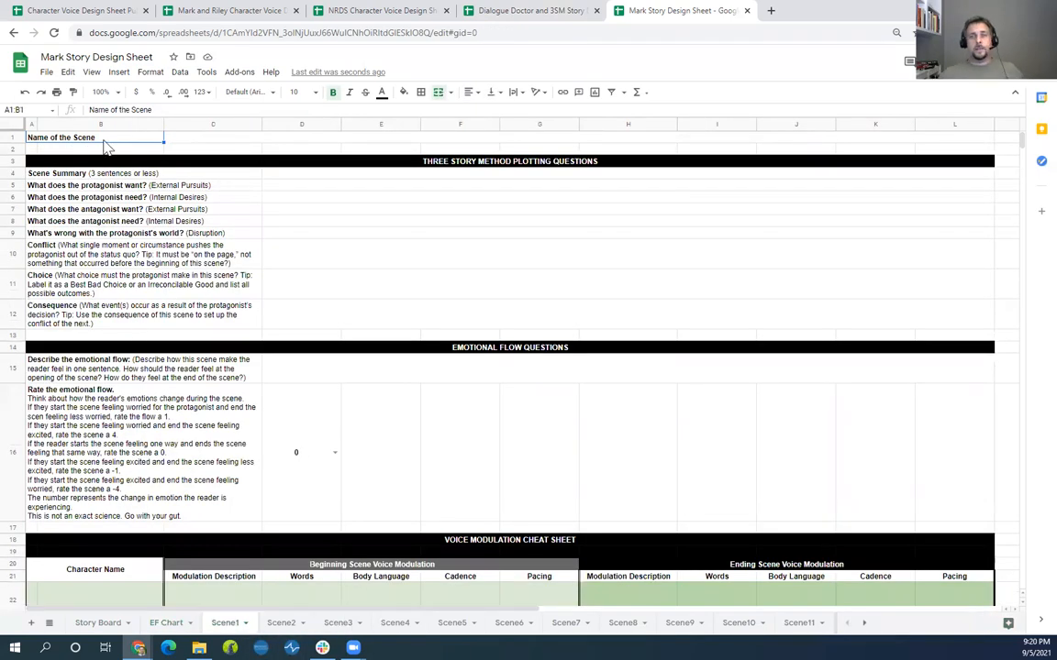
{"action": "left_click", "coordinate": [171, 137]}
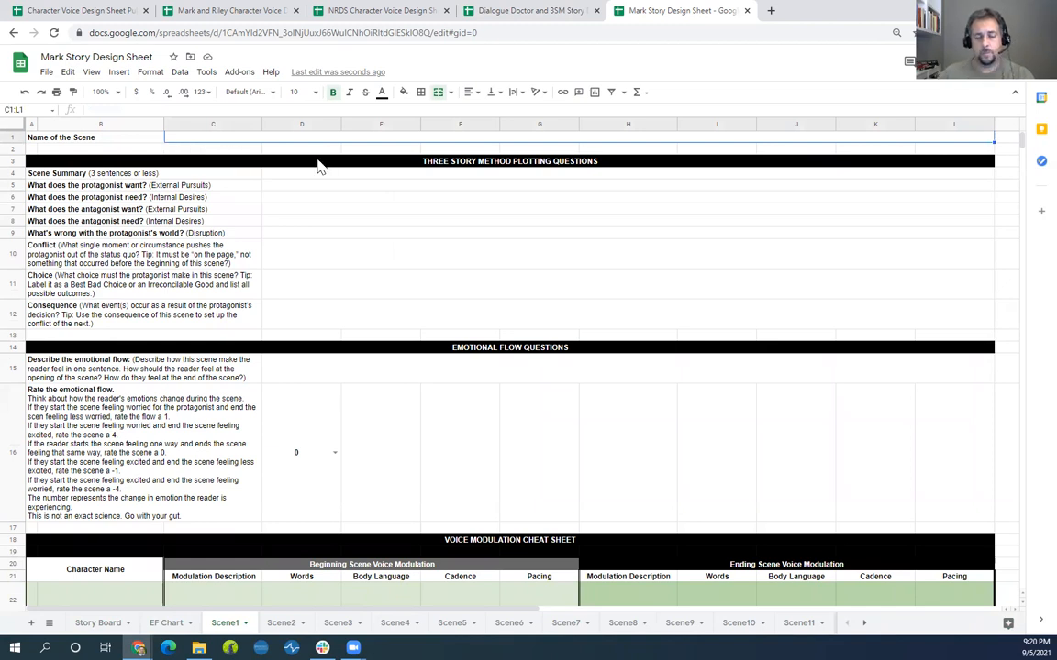
{"action": "type", "text": "First Scene"}
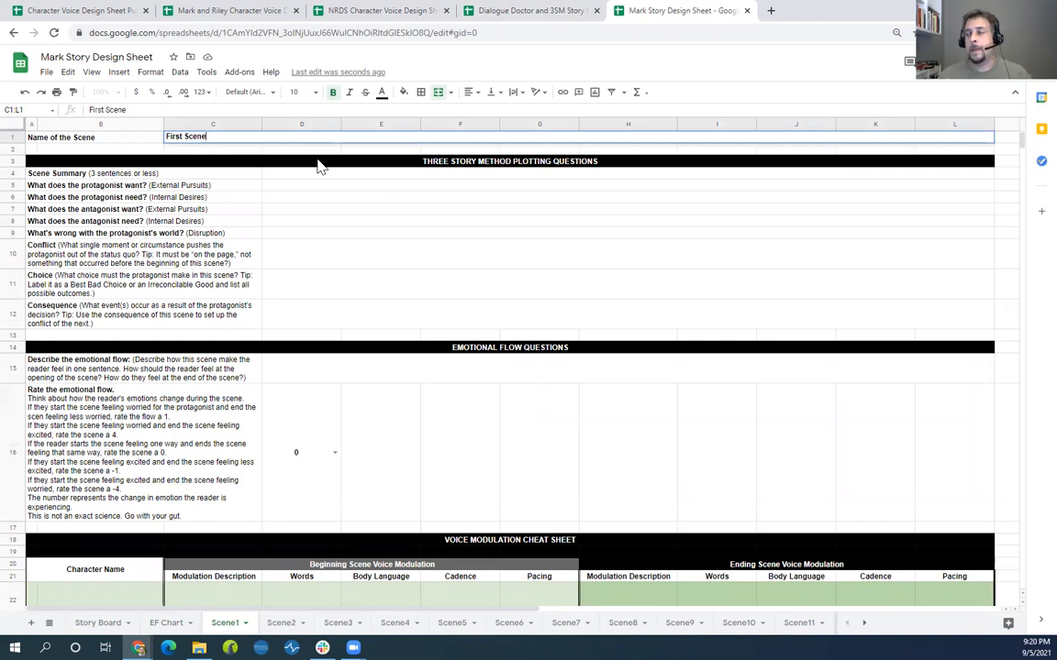
{"action": "left_click", "coordinate": [268, 164]}
Examine the Three Story Method plotting questions on the Scene1 sheet, from Scene Summary down to Consequence.
{"action": "left_click", "coordinate": [273, 176]}
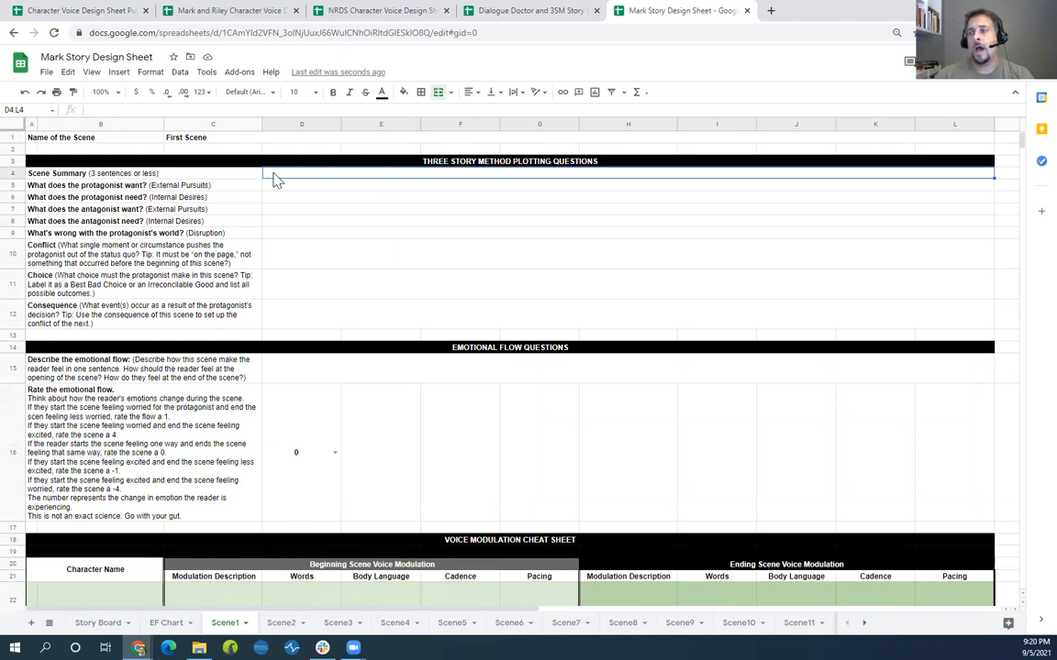
{"action": "key", "text": "Down"}
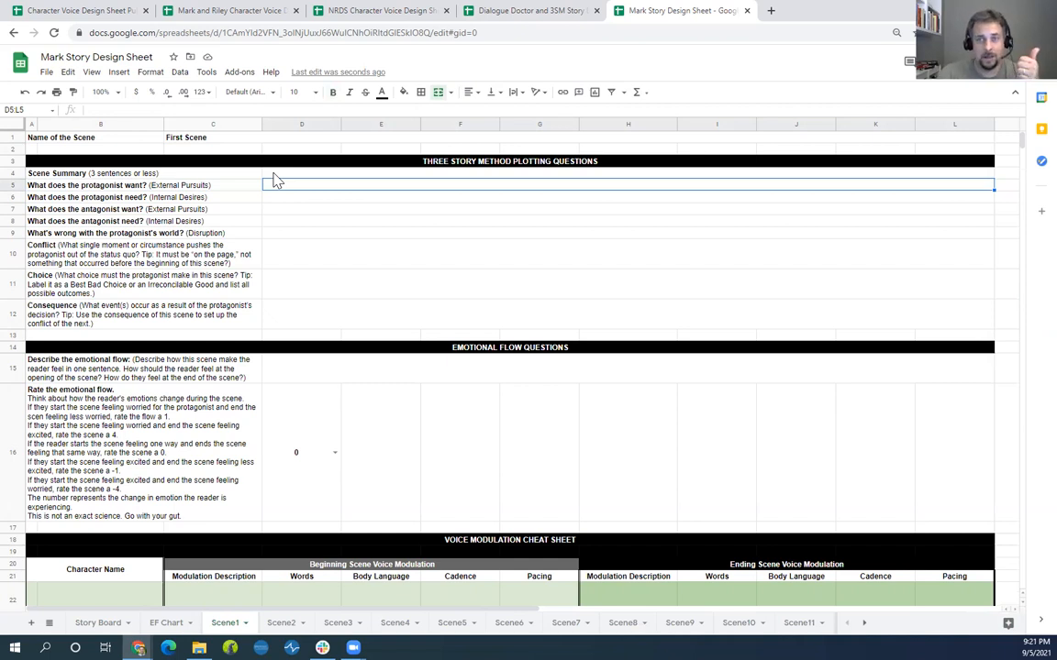
{"action": "key", "text": "Down"}
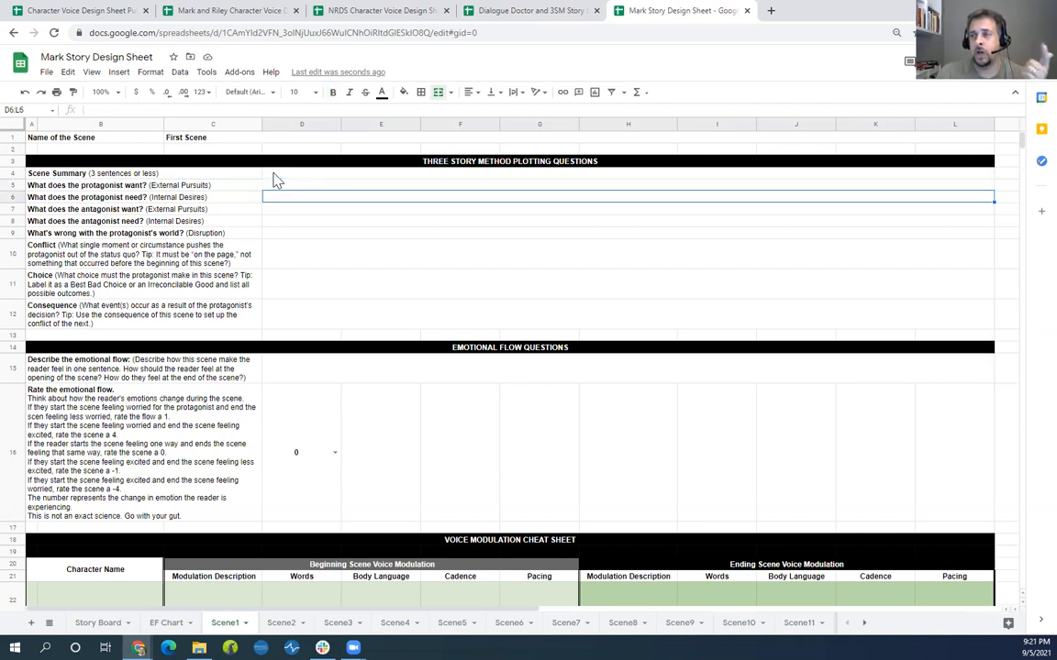
{"action": "key", "text": "Down"}
{"action": "key", "text": "Down"}
{"action": "key", "text": "Down"}
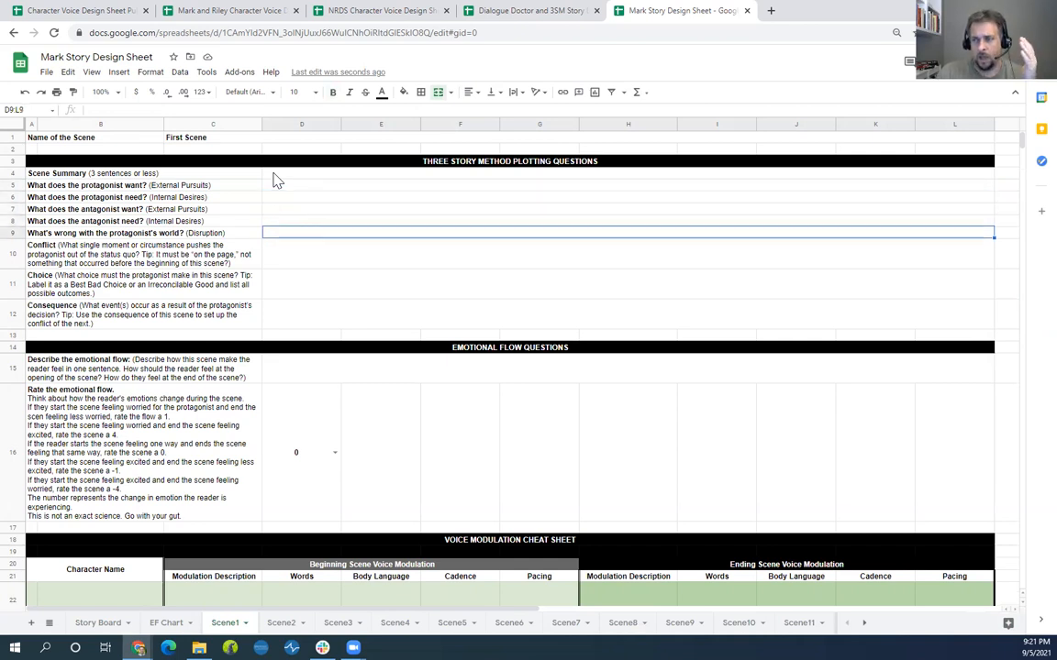
{"action": "key", "text": "Up"}
{"action": "key", "text": "Up"}
{"action": "key", "text": "Up"}
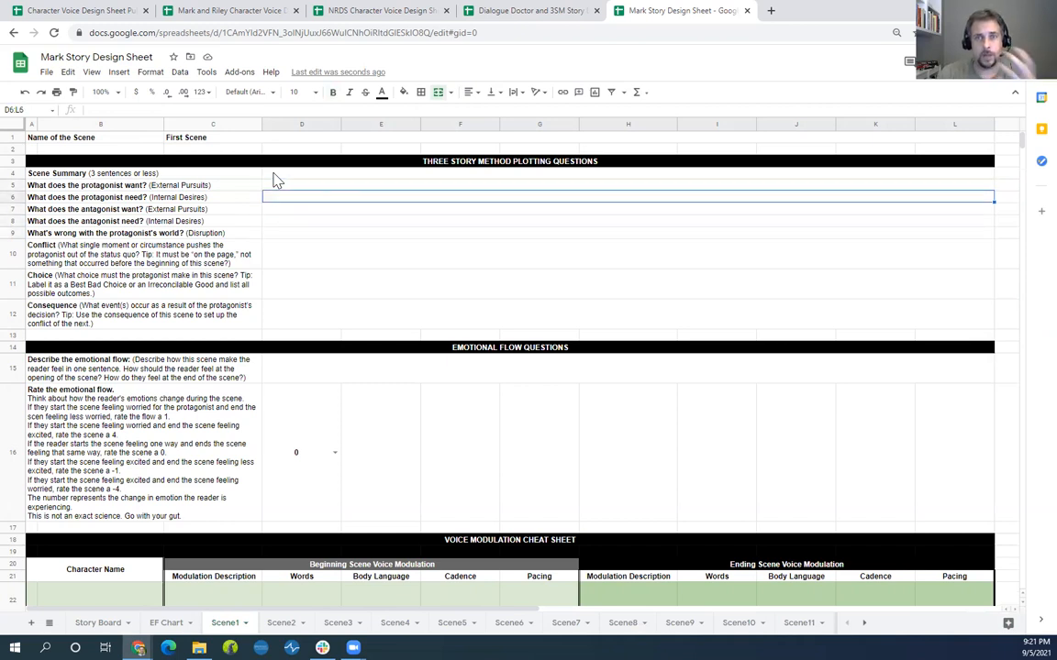
{"action": "key", "text": "Down"}
{"action": "key", "text": "Down"}
{"action": "key", "text": "Down"}
{"action": "key", "text": "Down"}
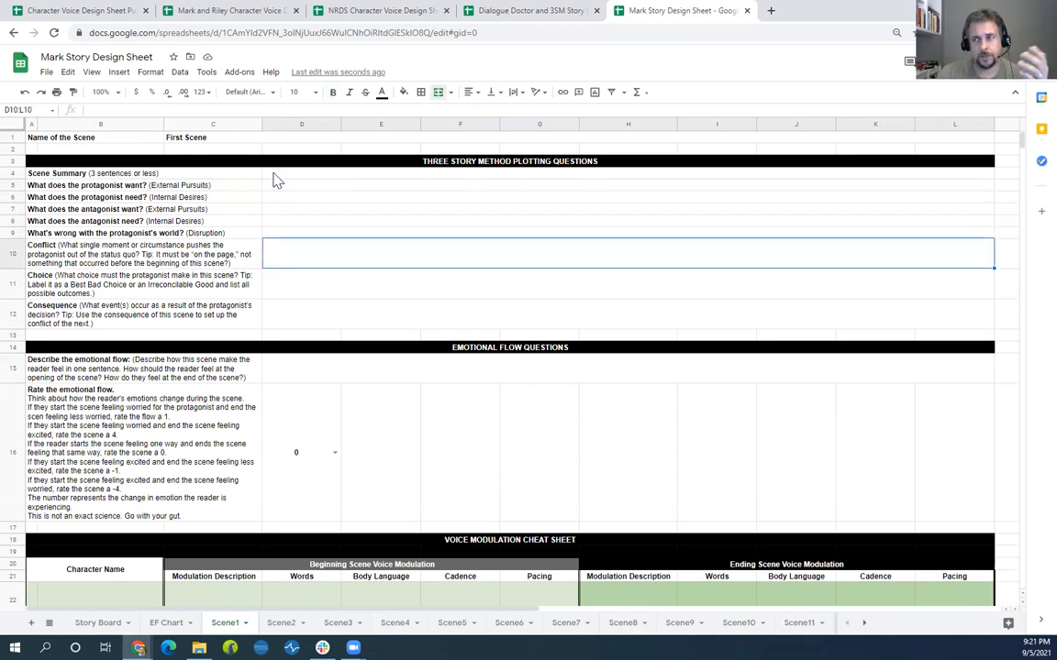
{"action": "key", "text": "Down"}
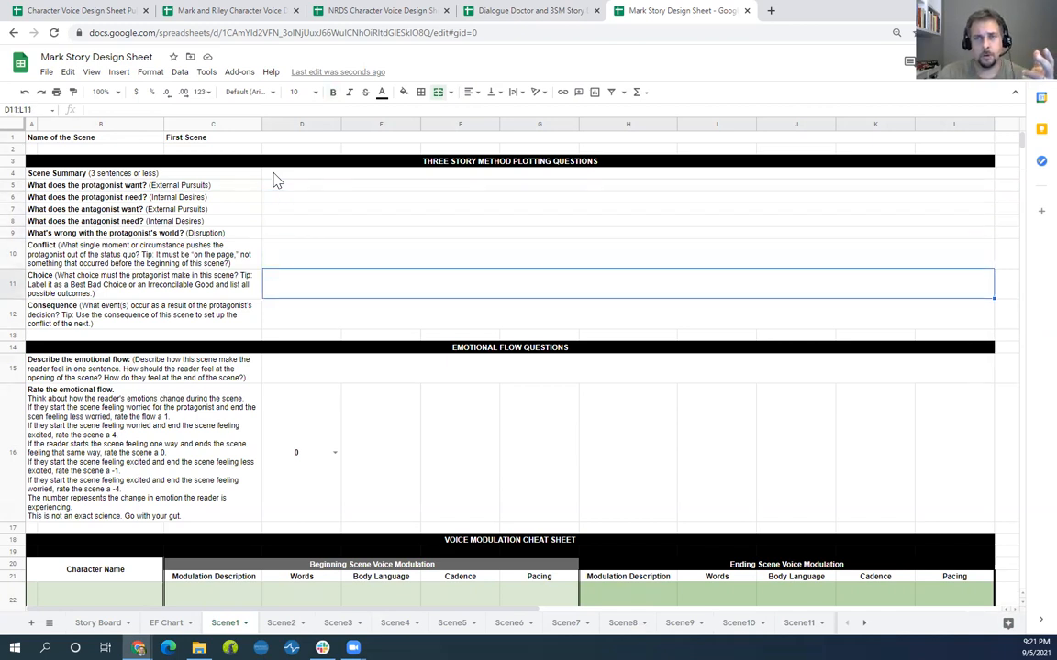
{"action": "key", "text": "Down"}
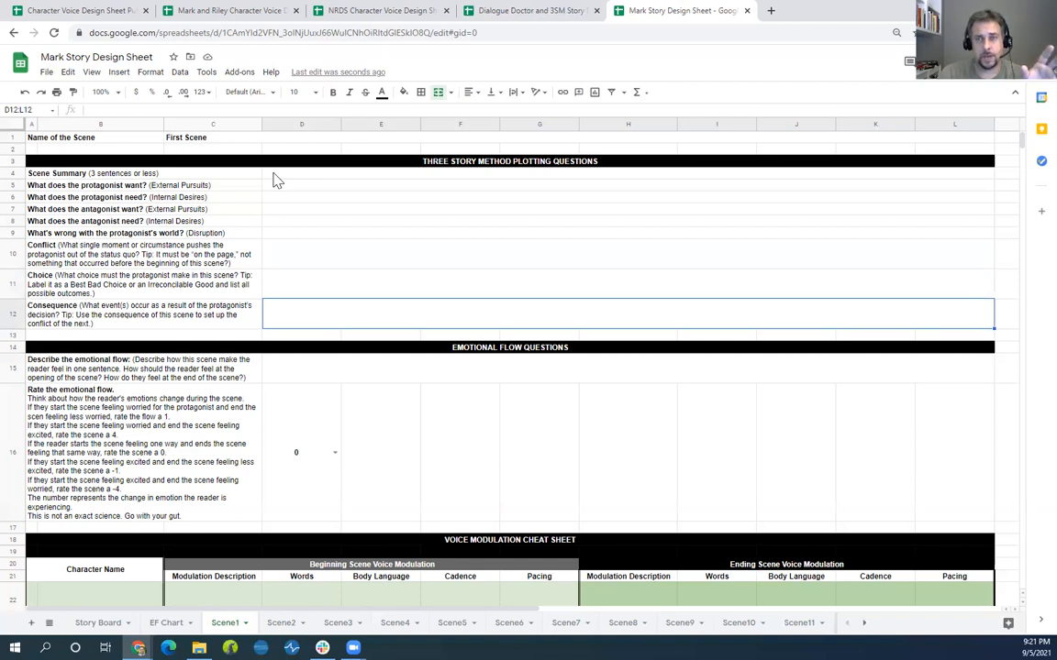
Revisit the Scene Summary field and go through the plotting questions down to the emotional flow description.
{"action": "key", "text": "Up"}
{"action": "key", "text": "Up"}
{"action": "key", "text": "Up"}
{"action": "key", "text": "Up"}
{"action": "key", "text": "Up"}
{"action": "key", "text": "Up"}
{"action": "key", "text": "Up"}
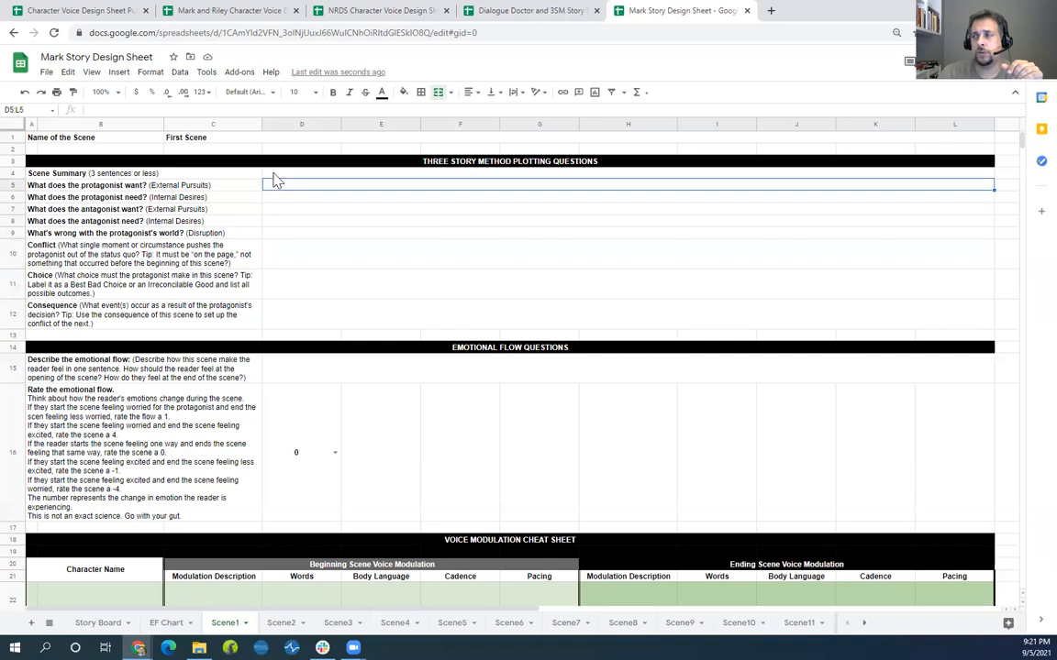
{"action": "key", "text": "Up"}
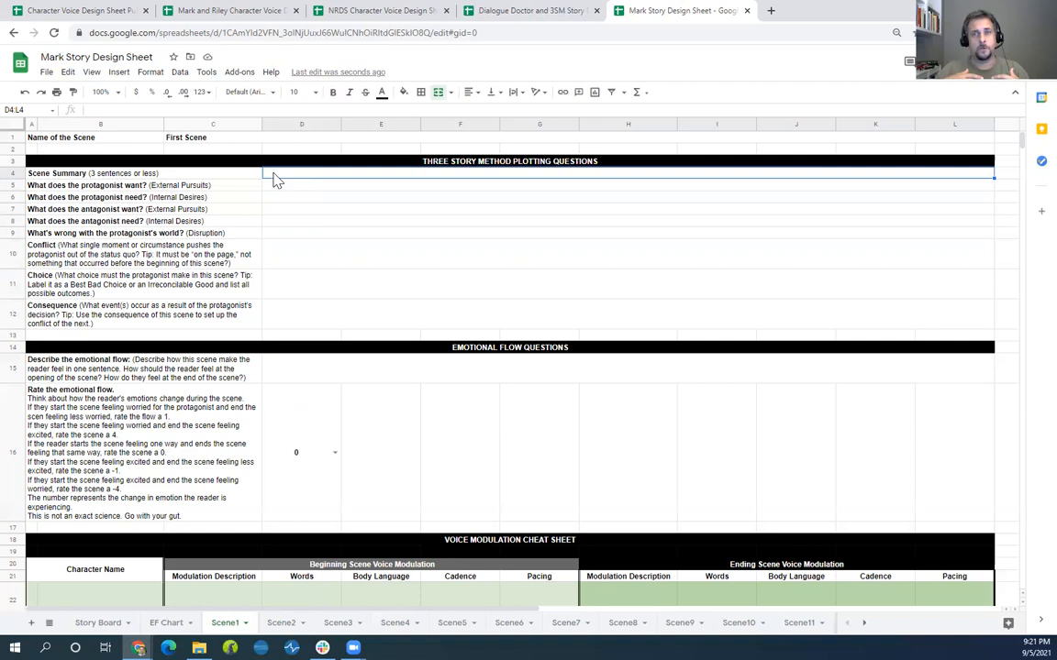
{"action": "key", "text": "Down"}
{"action": "key", "text": "Down"}
{"action": "key", "text": "Down"}
{"action": "key", "text": "Down"}
{"action": "key", "text": "Down"}
{"action": "key", "text": "Down"}
{"action": "key", "text": "Down"}
{"action": "key", "text": "Down"}
{"action": "key", "text": "Down"}
{"action": "key", "text": "Down"}
{"action": "key", "text": "Down"}
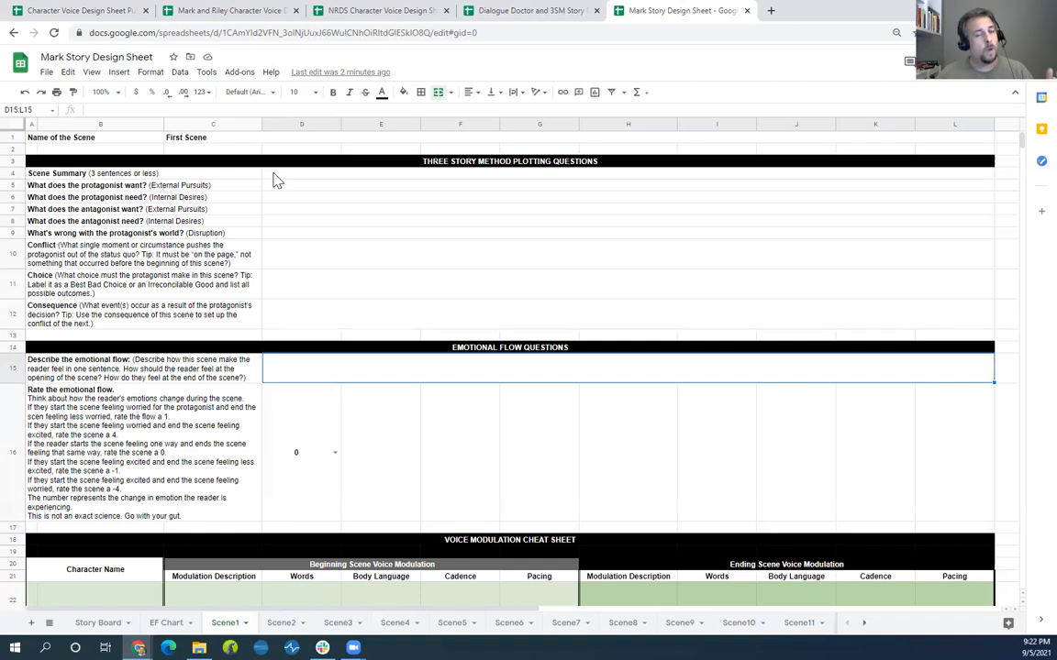
View the available ratings for the scene's emotional flow without choosing one, leaving the rating cell selected.
{"action": "left_click", "coordinate": [336, 455]}
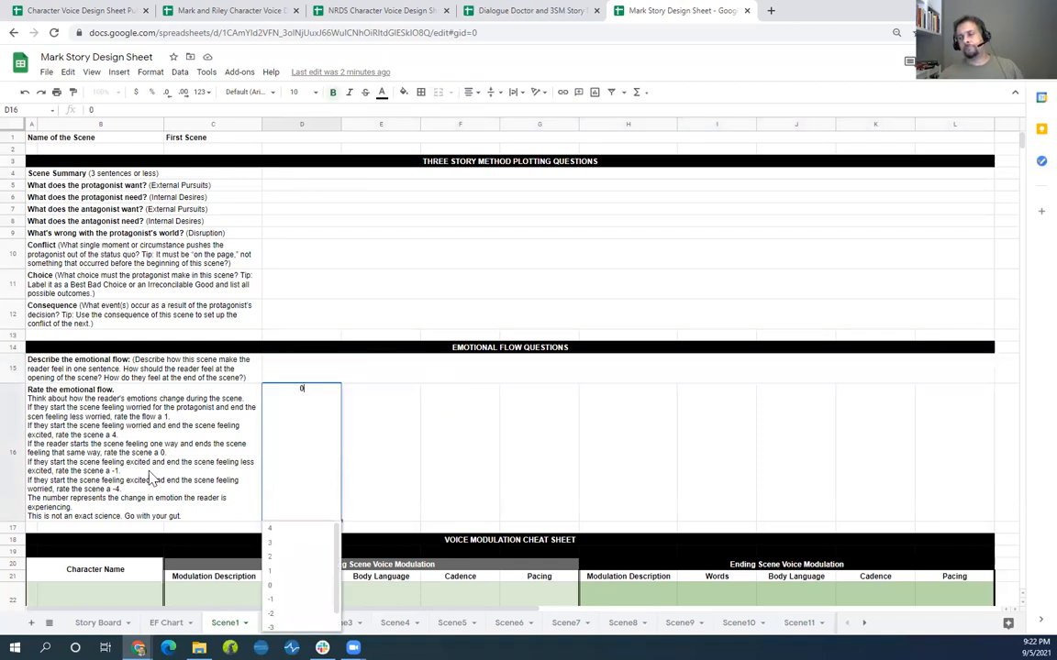
{"action": "scroll", "coordinate": [304, 603], "scroll_direction": "down", "scroll_amount": 1}
{"action": "scroll", "coordinate": [305, 603], "scroll_direction": "up", "scroll_amount": 1}
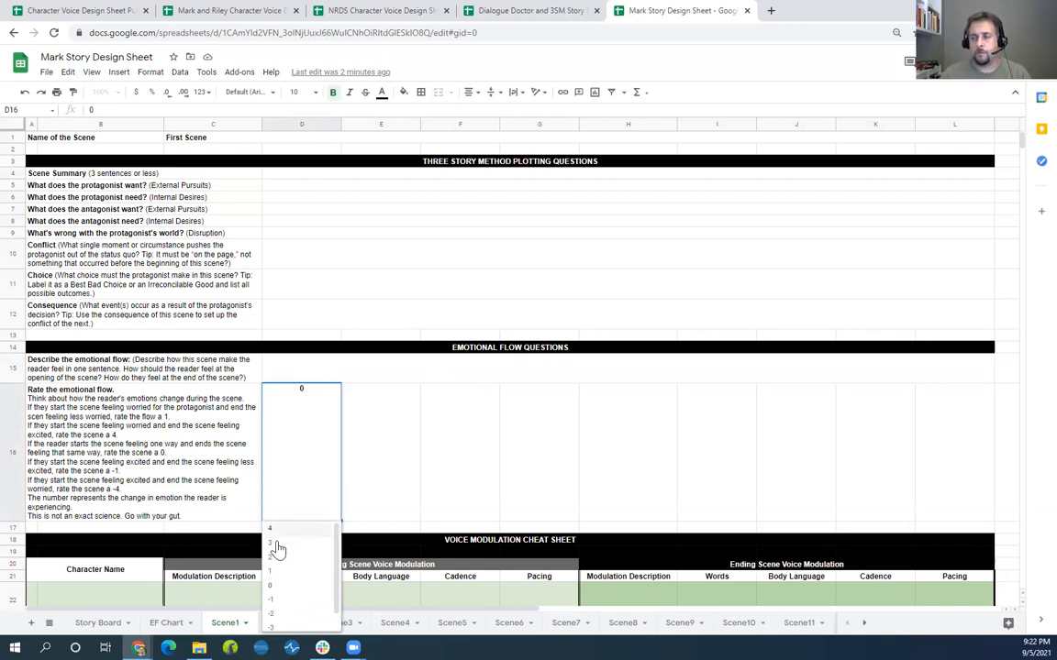
{"action": "scroll", "coordinate": [281, 616], "scroll_direction": "down", "scroll_amount": 1}
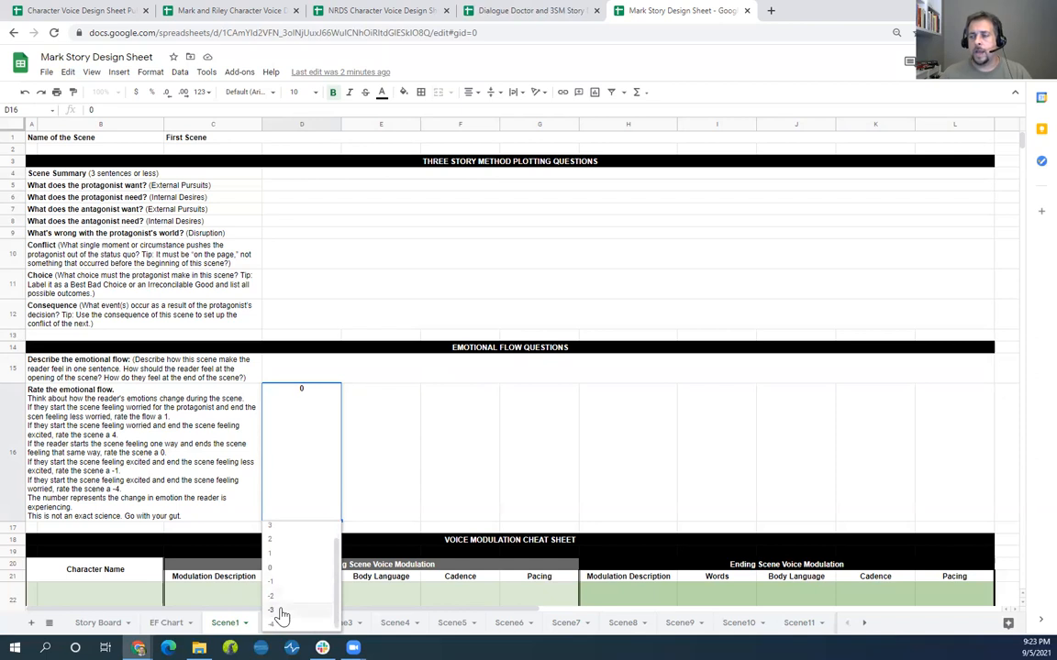
{"action": "left_click", "coordinate": [360, 445]}
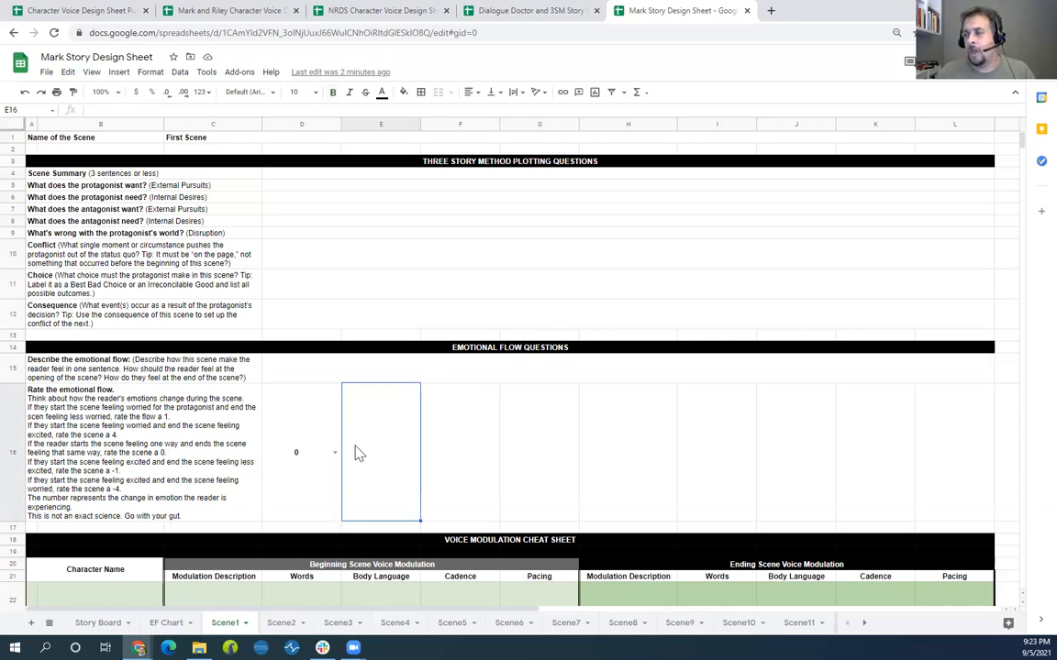
{"action": "left_click", "coordinate": [295, 454]}
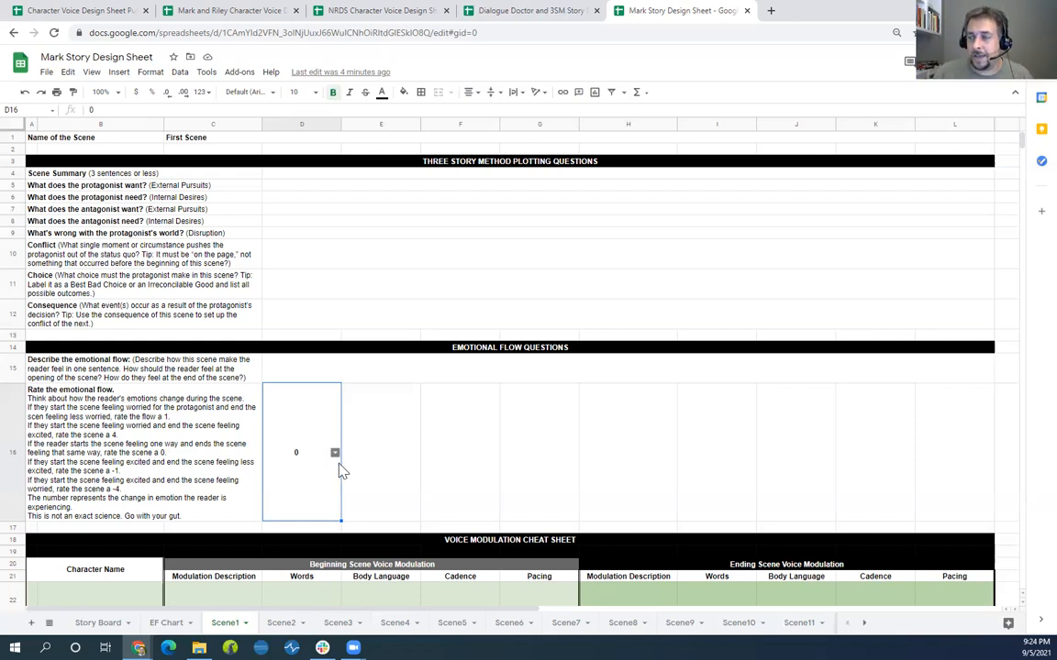
Review the emotional flow rating options without choosing one, and revisit the plotting answer area and emotional flow description field on Scene1.
{"action": "left_click", "coordinate": [335, 453]}
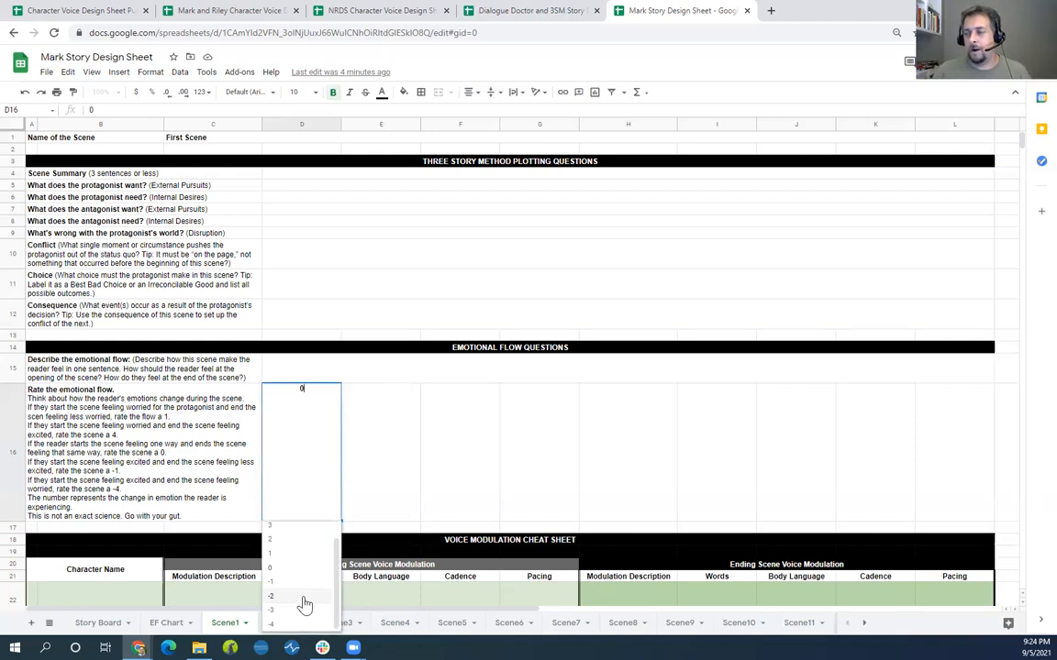
{"action": "scroll", "coordinate": [300, 613], "scroll_direction": "down", "scroll_amount": 1}
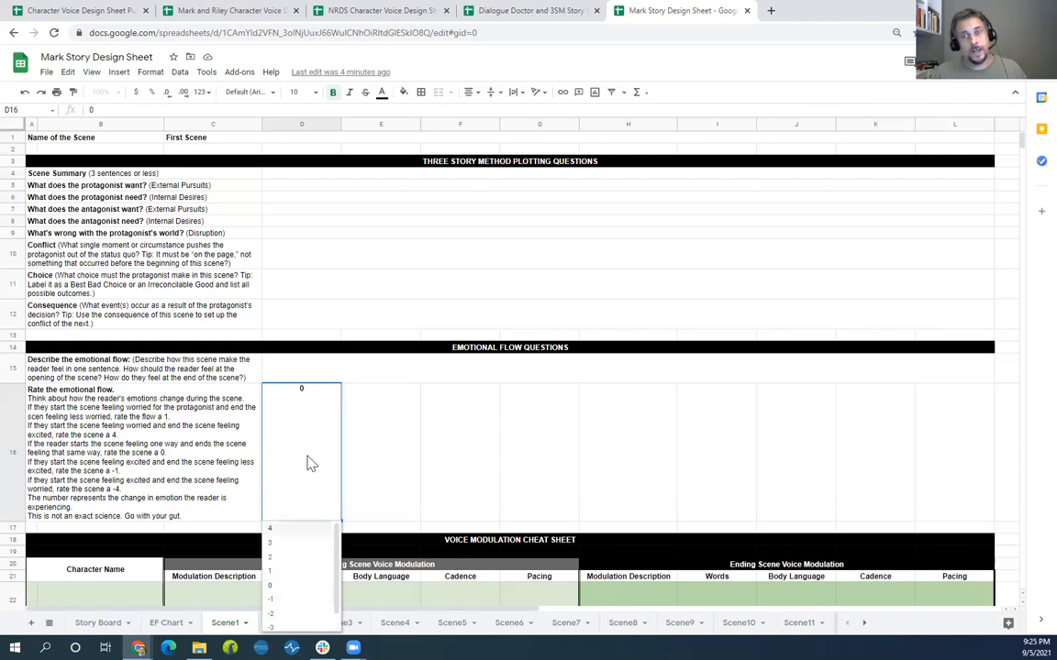
{"action": "left_click", "coordinate": [394, 432]}
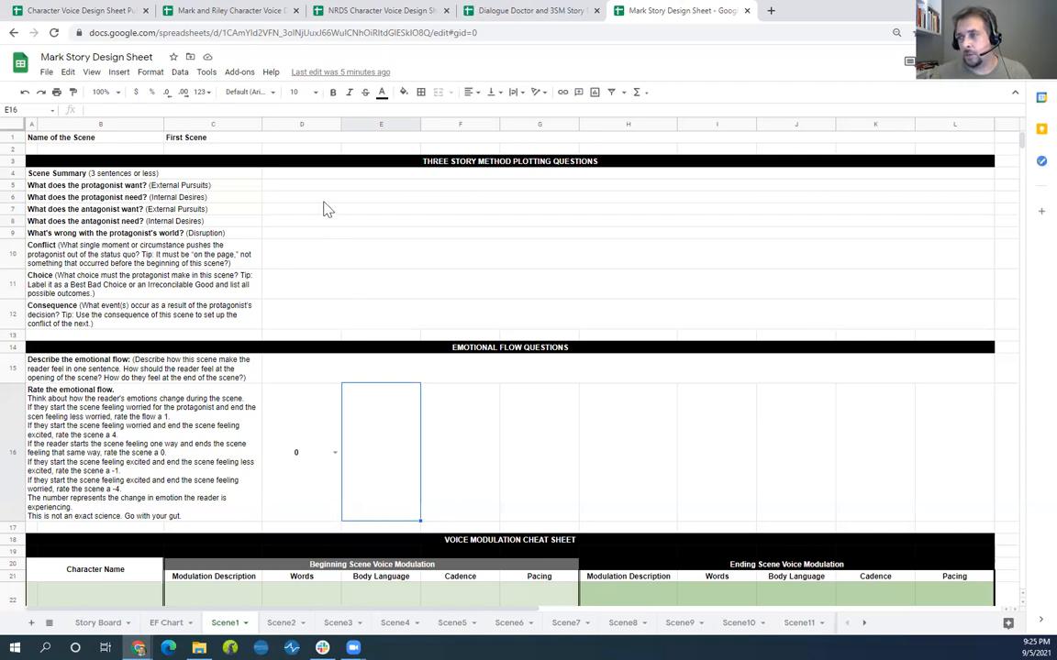
{"action": "left_click_drag", "start_coordinate": [310, 180], "coordinate": [312, 312]}
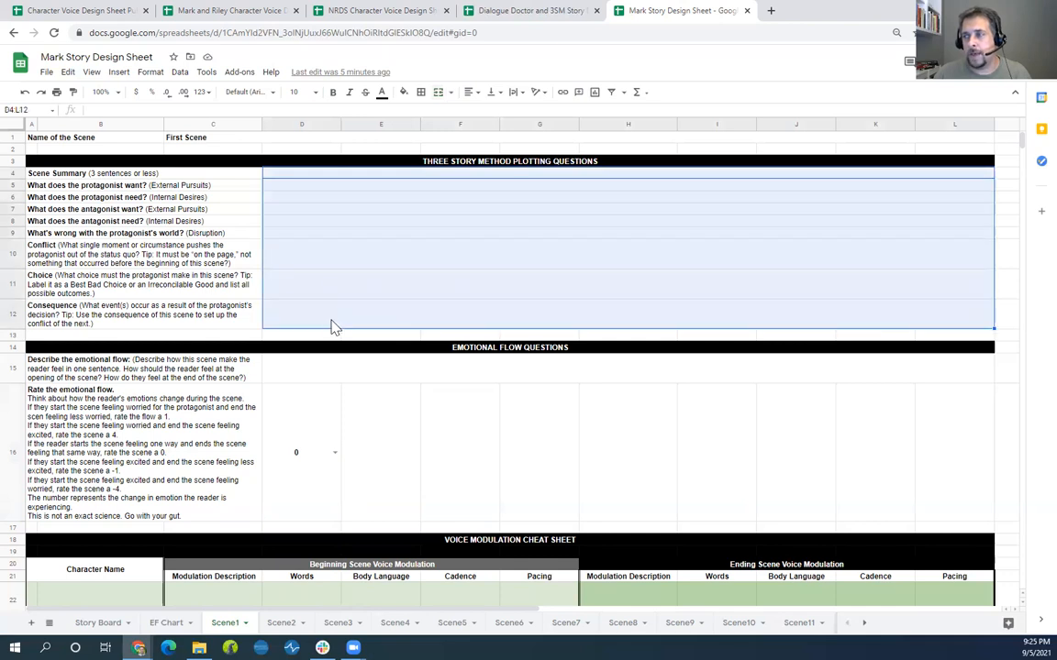
{"action": "left_click", "coordinate": [302, 372]}
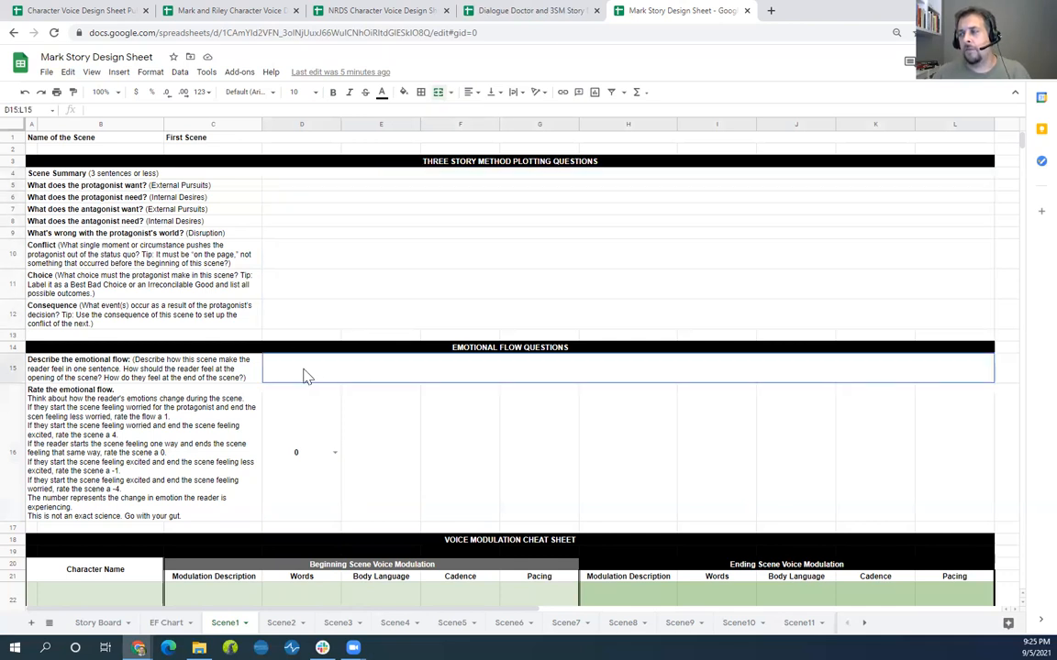
{"action": "left_click", "coordinate": [310, 446]}
Examine the Voice Modulation Cheat Sheet on Scene1, from the first character's name through the beginning-scene modulation cells.
{"action": "scroll", "coordinate": [431, 436], "scroll_direction": "down", "scroll_amount": 5}
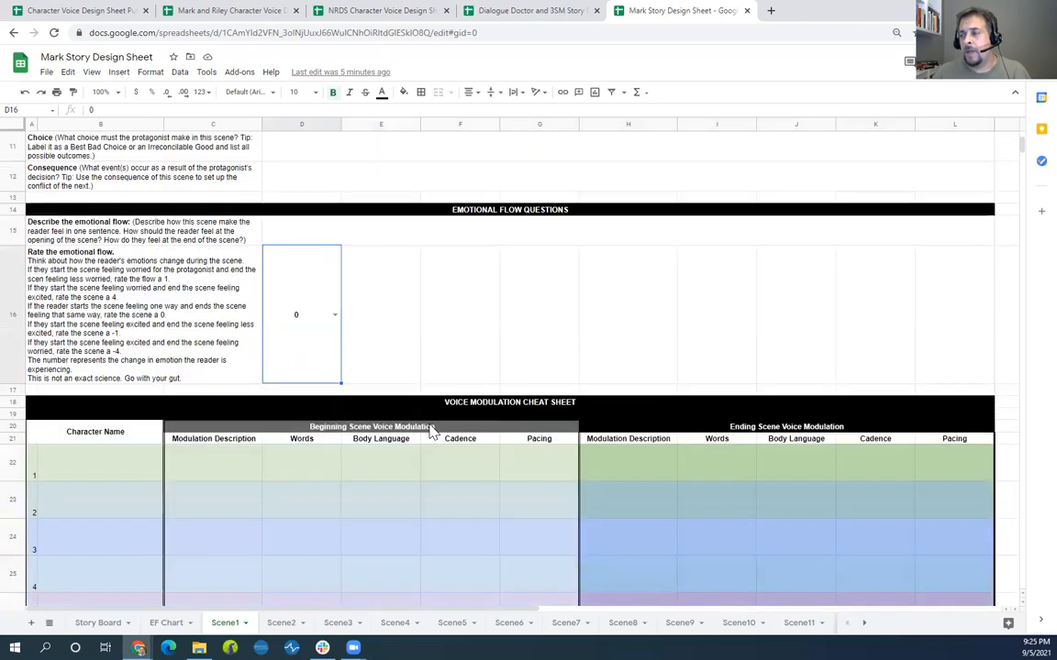
{"action": "scroll", "coordinate": [422, 404], "scroll_direction": "up", "scroll_amount": 2}
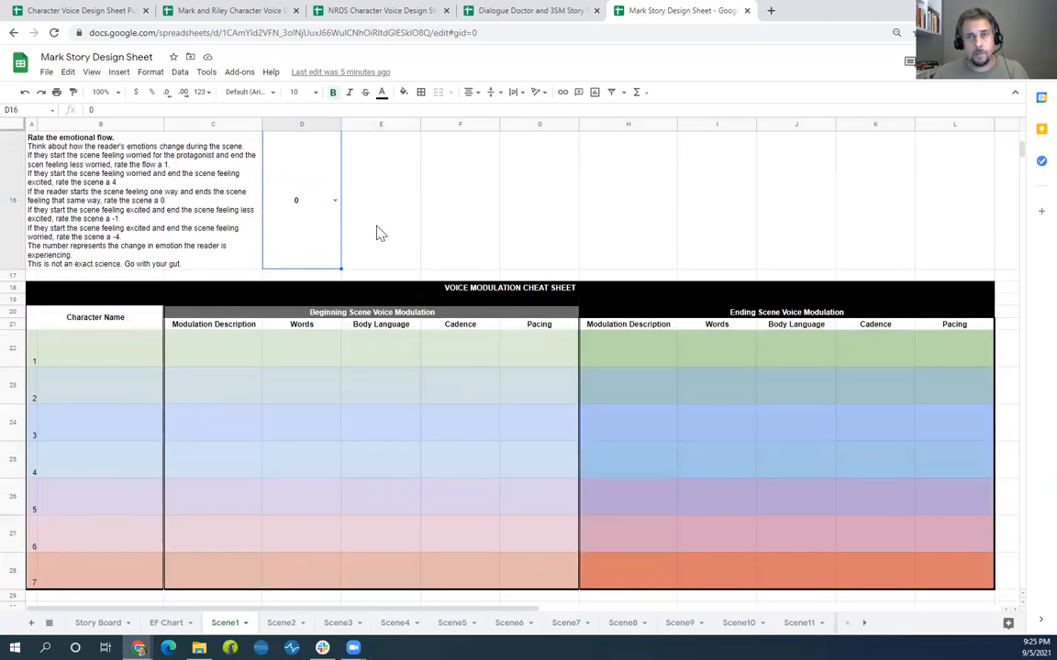
{"action": "scroll", "coordinate": [377, 234], "scroll_direction": "down", "scroll_amount": 2}
{"action": "left_click", "coordinate": [75, 200]}
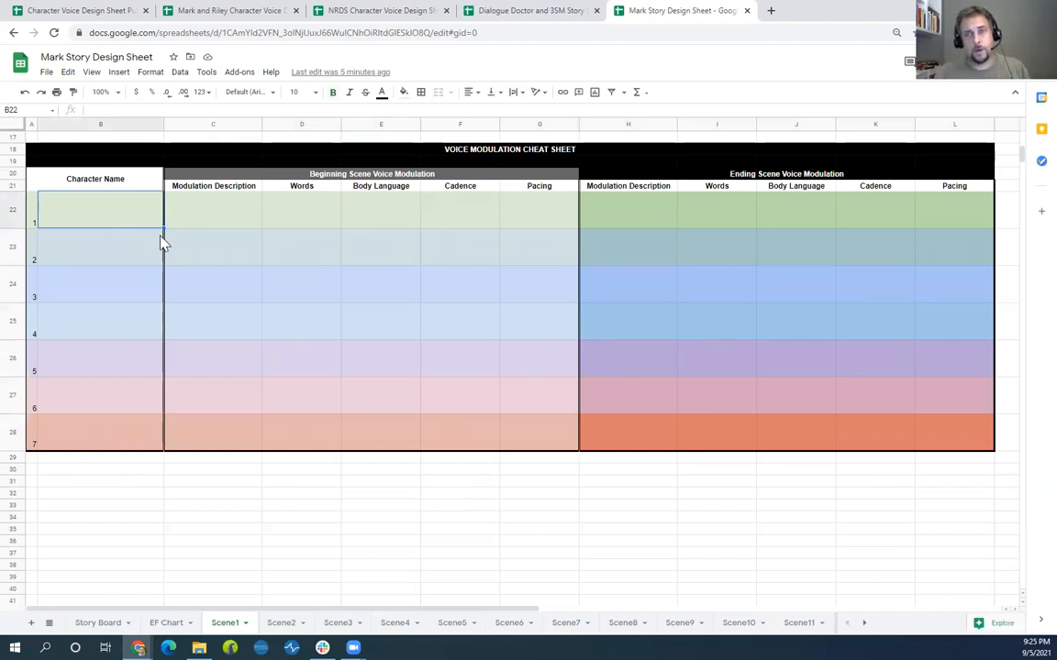
{"action": "left_click_drag", "start_coordinate": [233, 221], "coordinate": [504, 209]}
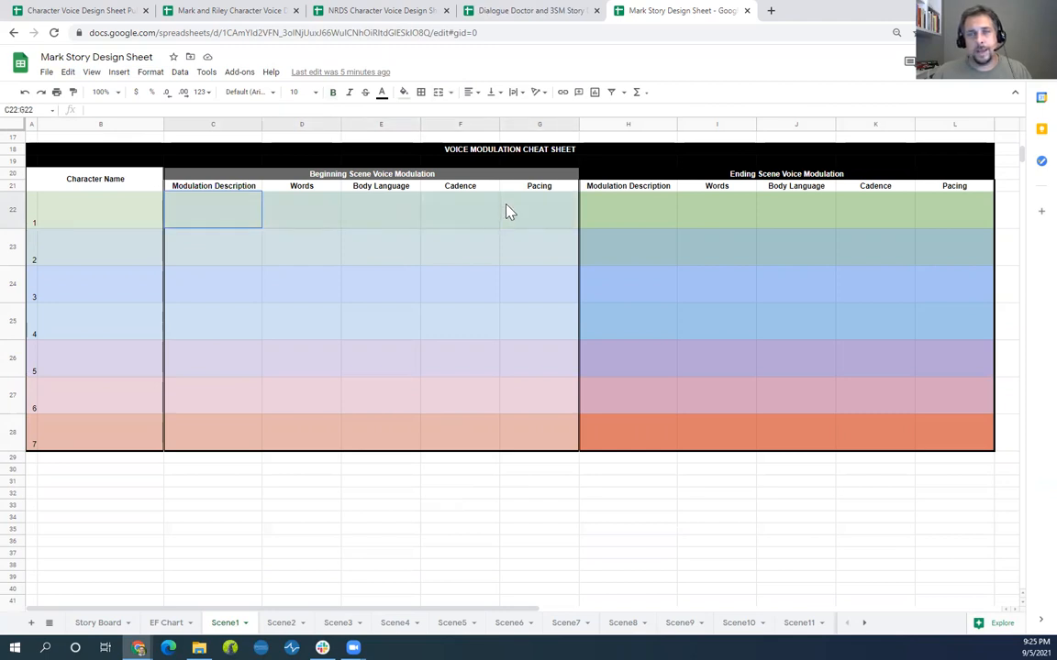
{"action": "left_click", "coordinate": [246, 220]}
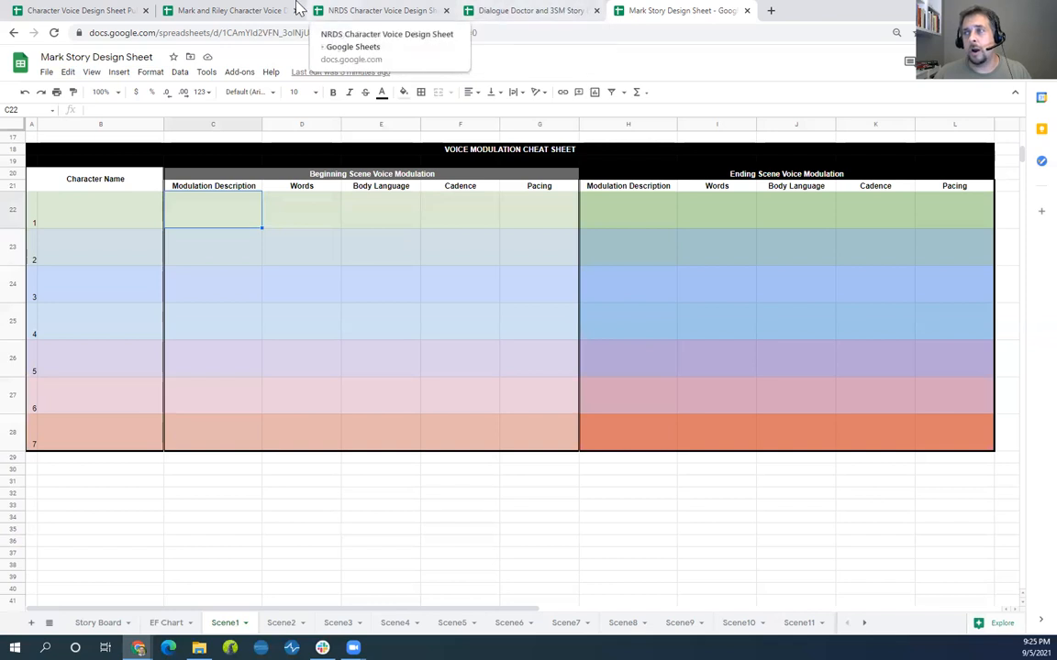
Show the Base Line Modulation cells from Description to Pacing in the Character Voice Design Sheet Public (BETA), and return to Mark Story Design Sheet.
{"action": "left_click", "coordinate": [102, 11]}
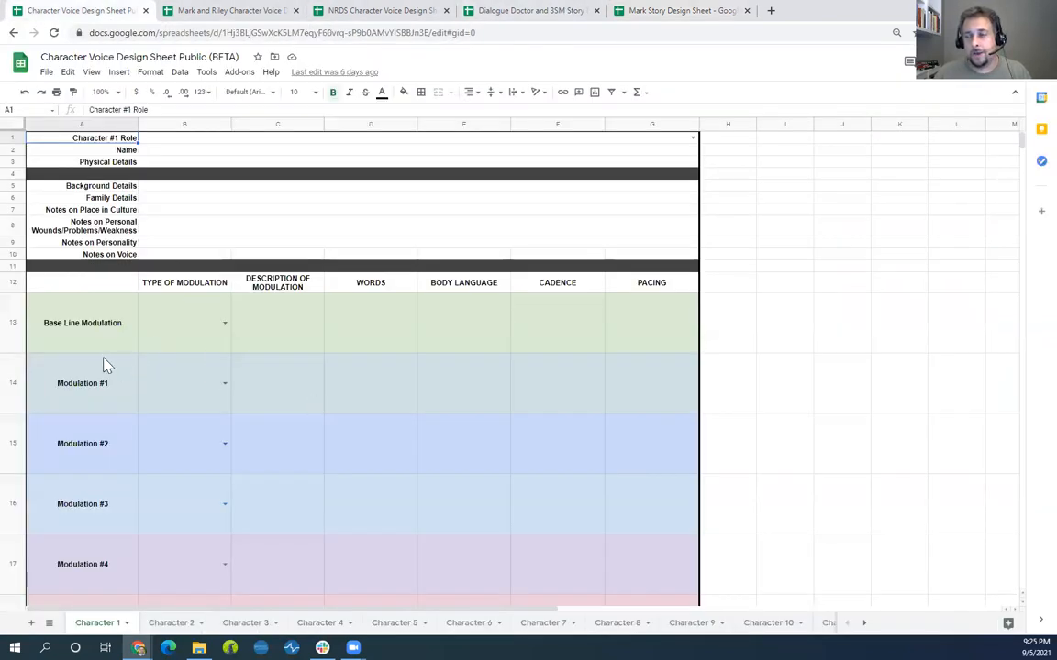
{"action": "scroll", "coordinate": [129, 512], "scroll_direction": "down", "scroll_amount": 1}
{"action": "scroll", "coordinate": [133, 491], "scroll_direction": "down", "scroll_amount": 1}
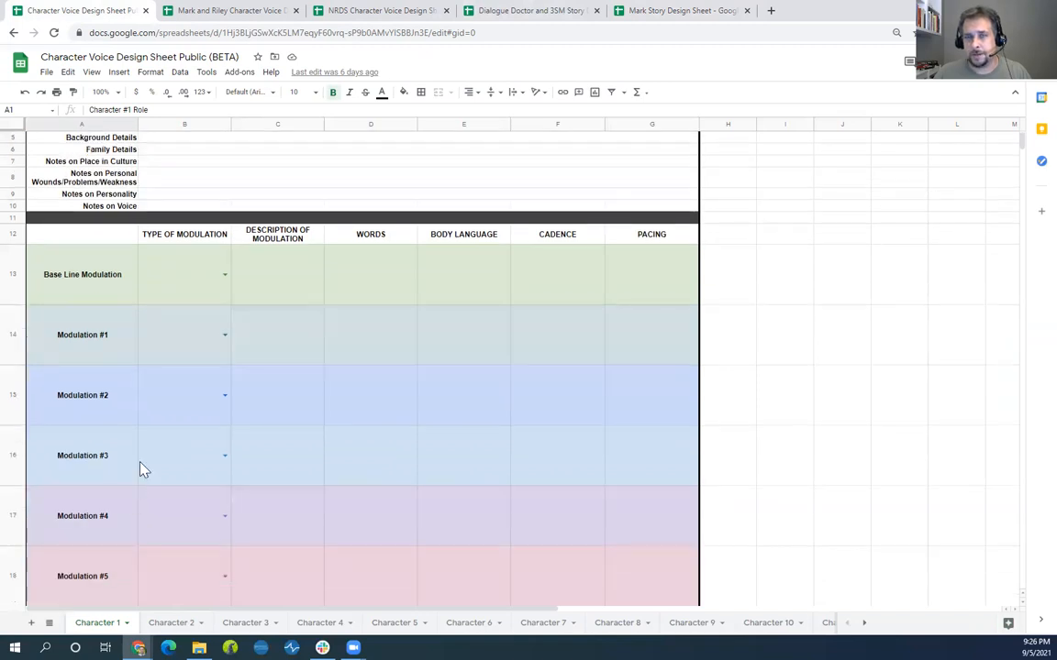
{"action": "left_click_drag", "start_coordinate": [279, 295], "coordinate": [622, 305]}
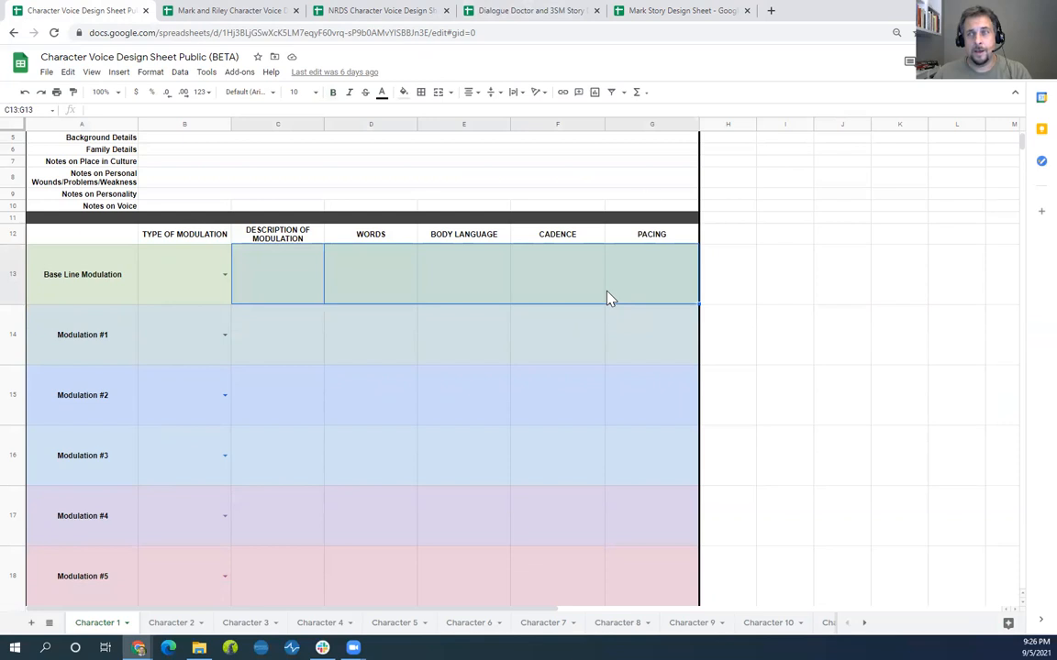
{"action": "left_click", "coordinate": [683, 11]}
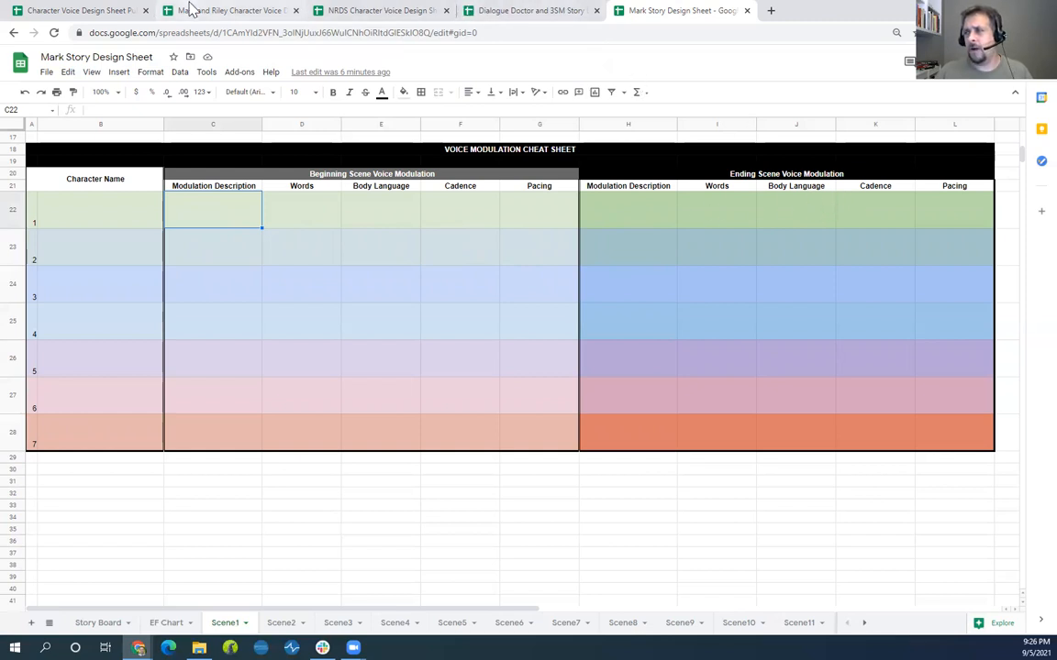
Copy the Base Line Modulation cells from Description through Pacing on the Character 1 sheet of the NRDS Character Voice Design Sheet.
{"action": "left_click", "coordinate": [35, 9]}
{"action": "left_click", "coordinate": [347, 13]}
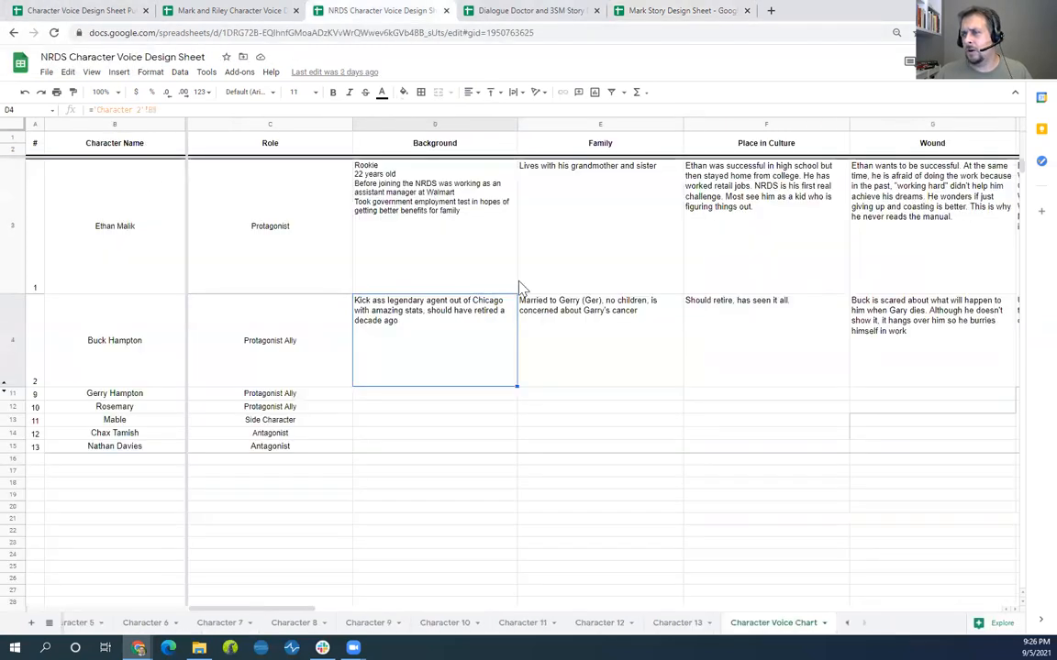
{"action": "scroll", "coordinate": [520, 284], "scroll_direction": "down", "scroll_amount": 2}
{"action": "left_click", "coordinate": [87, 624]}
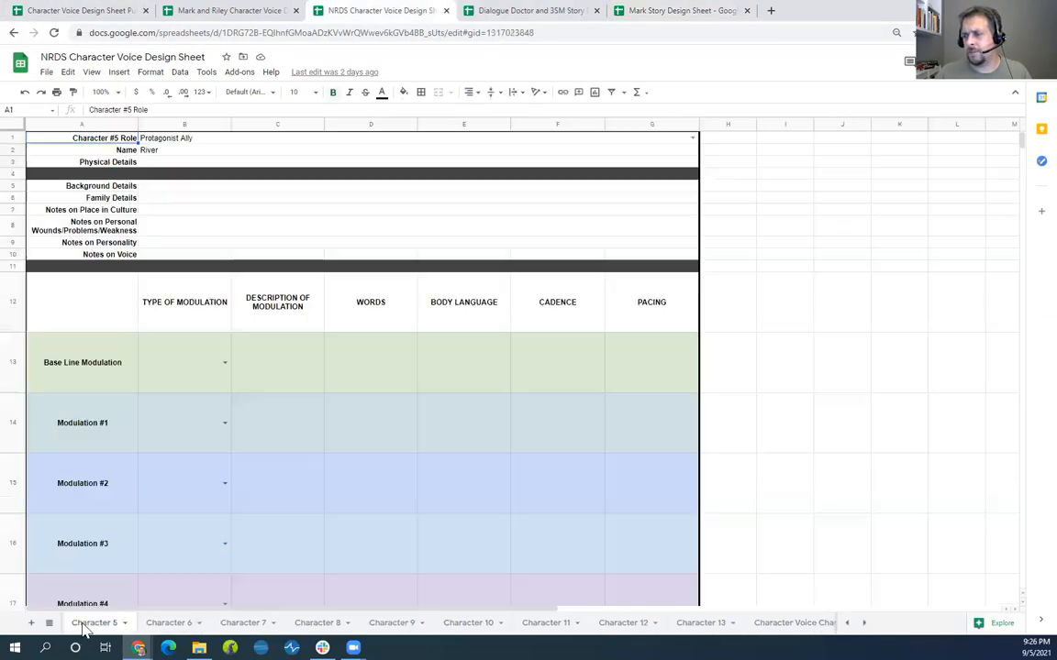
{"action": "left_click", "coordinate": [847, 623]}
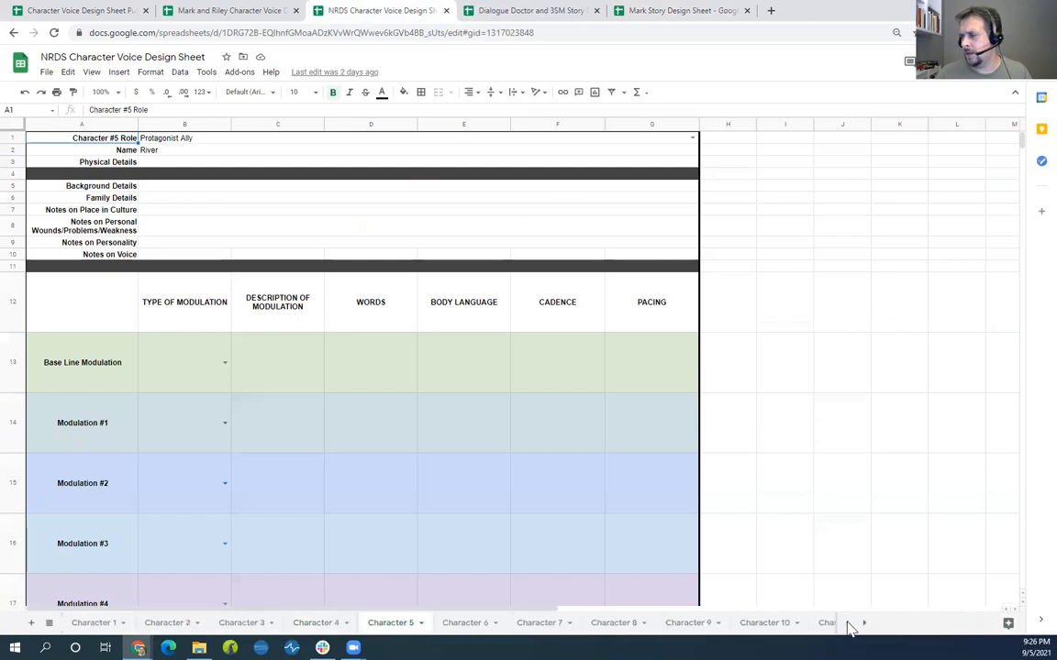
{"action": "left_click", "coordinate": [93, 624]}
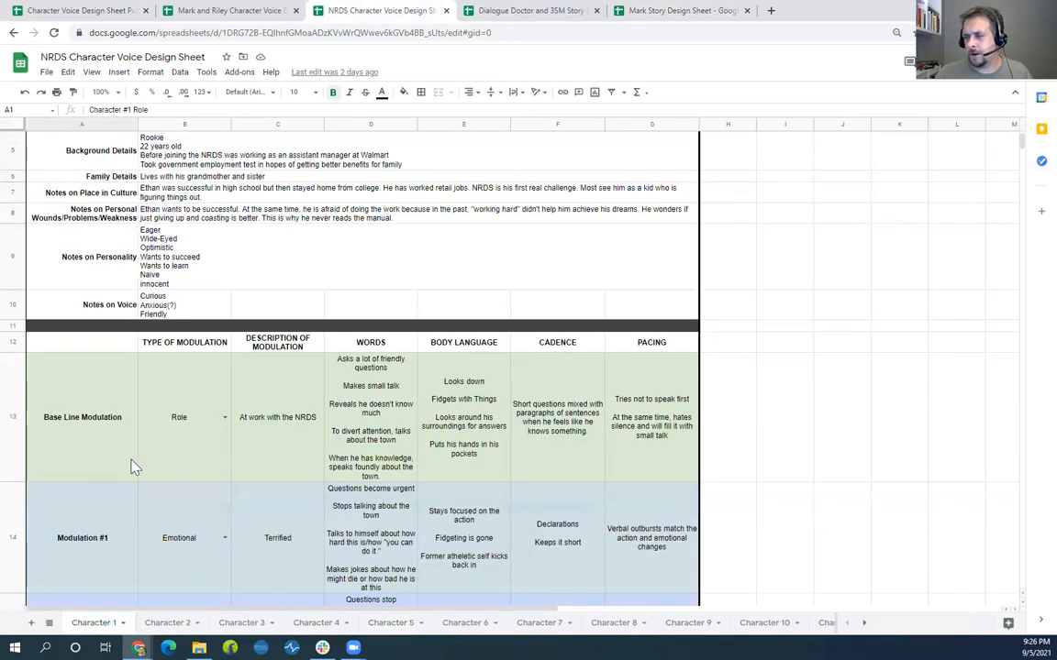
{"action": "left_click", "coordinate": [306, 444]}
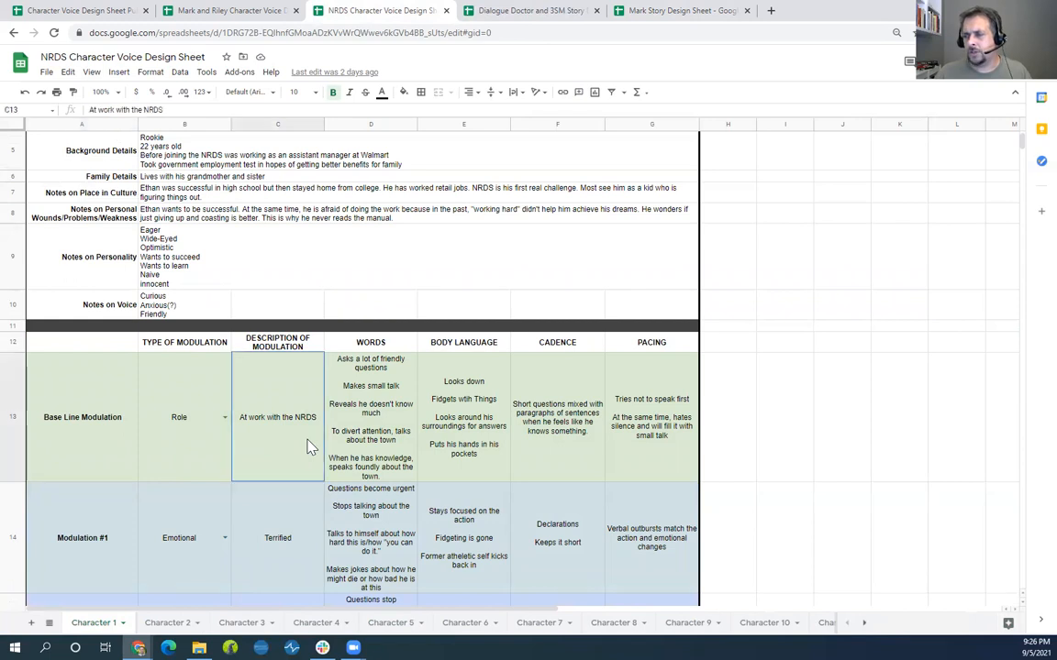
{"action": "left_click_drag", "start_coordinate": [307, 447], "coordinate": [639, 461]}
{"action": "key", "text": "ctrl+c"}
Paste the copied modulation into Mark Story Design Sheet as the first character's Beginning Scene Voice Modulation, and fit the row height to the text.
{"action": "left_click", "coordinate": [622, 17]}
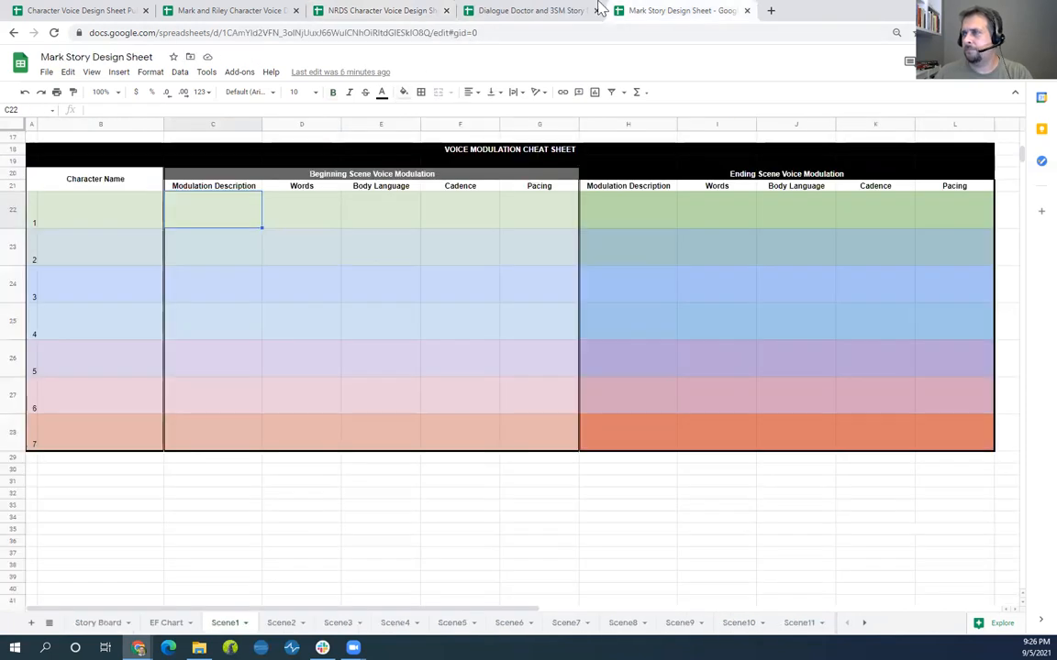
{"action": "key", "text": "ctrl+v"}
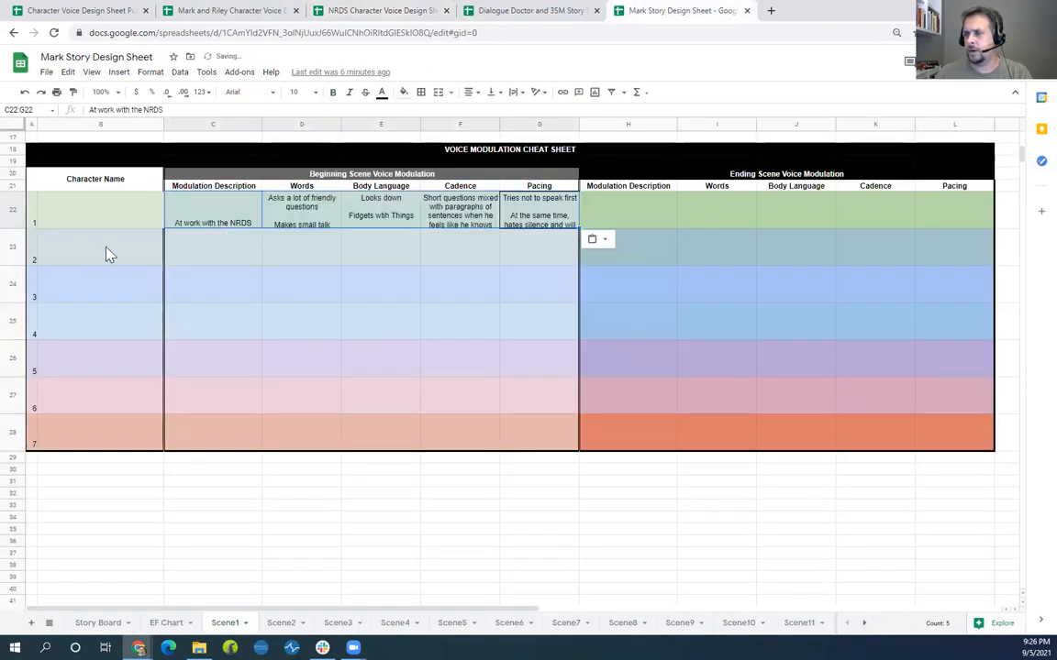
{"action": "double_click", "coordinate": [13, 229]}
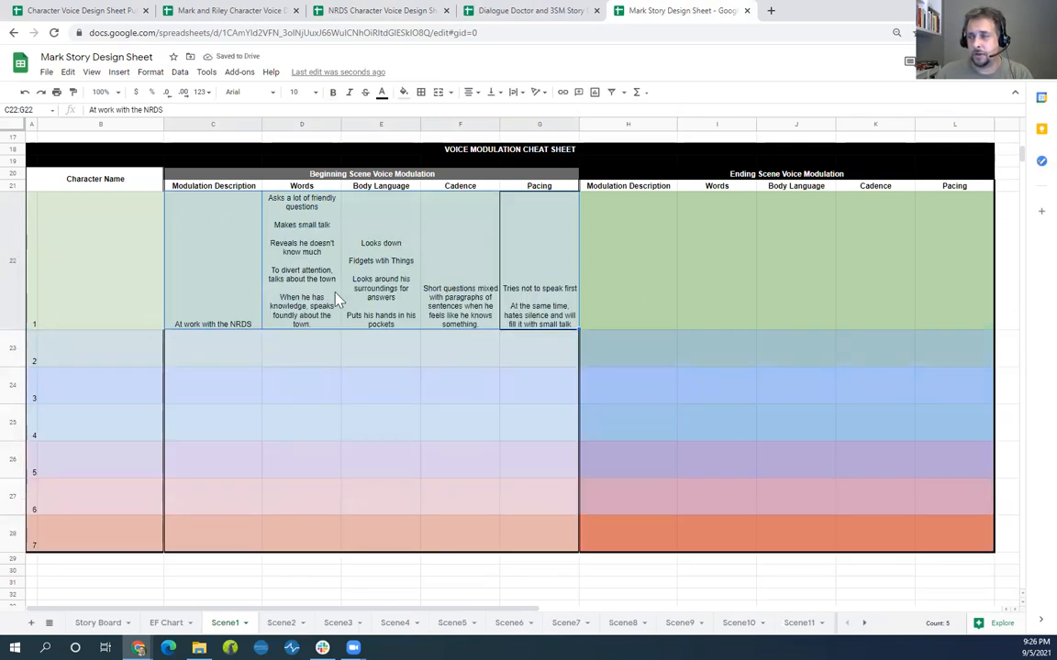
{"action": "left_click", "coordinate": [548, 262]}
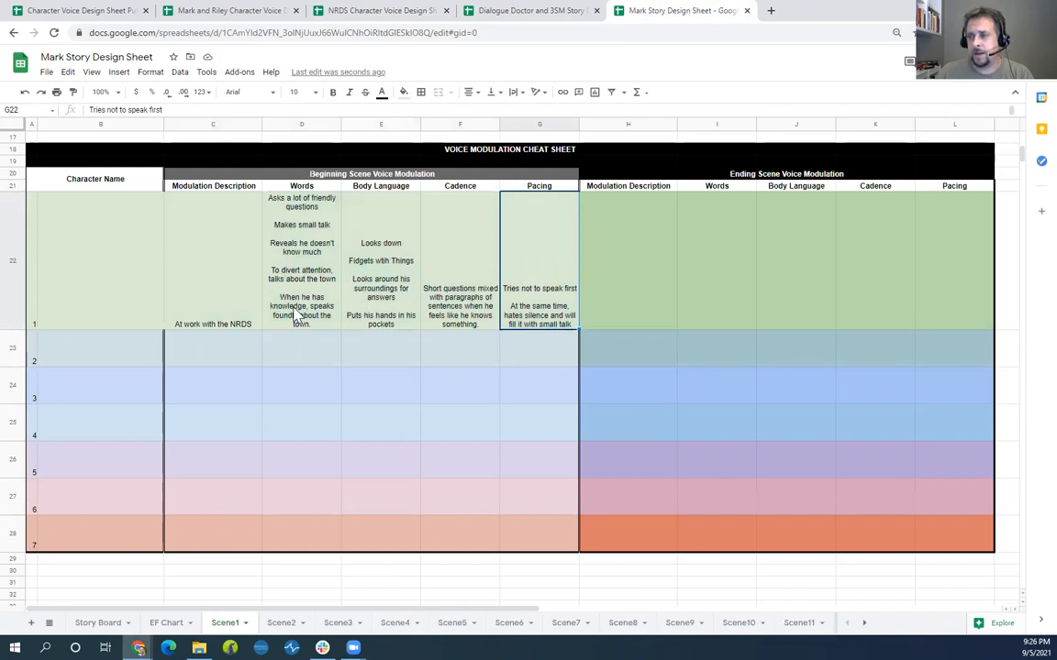
Enter the NRDS protagonist's first name as the Character Name in row 1 of the Voice Modulation Cheat Sheet.
{"action": "left_click", "coordinate": [126, 303]}
{"action": "type", "text": "Etahn"}
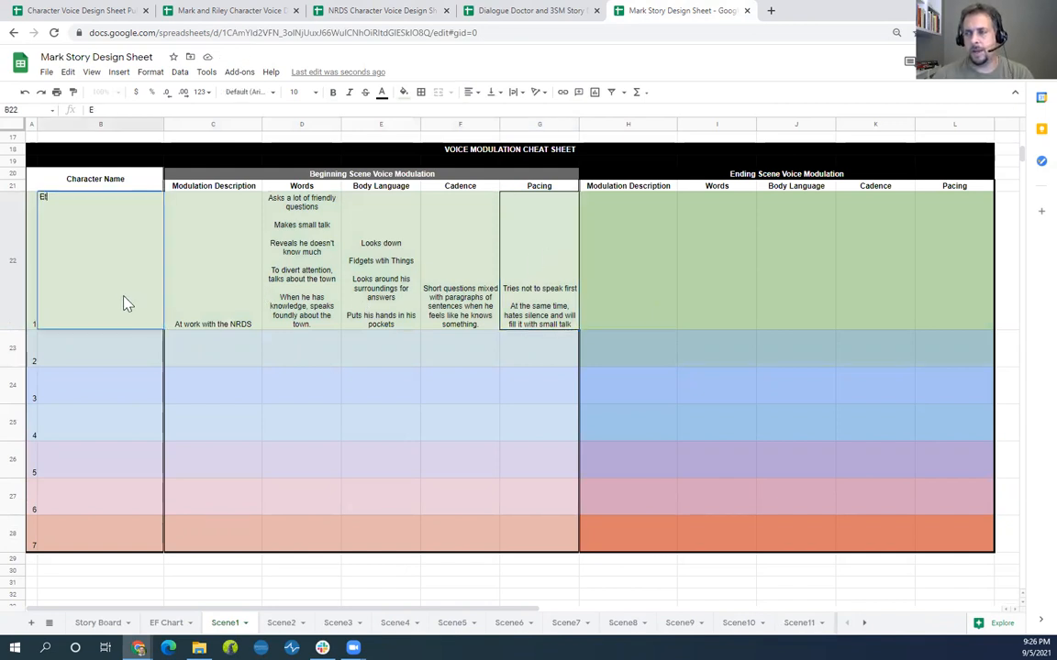
{"action": "key", "text": "BackSpace"}
{"action": "key", "text": "BackSpace"}
{"action": "key", "text": "BackSpace"}
{"action": "key", "text": "BackSpace"}
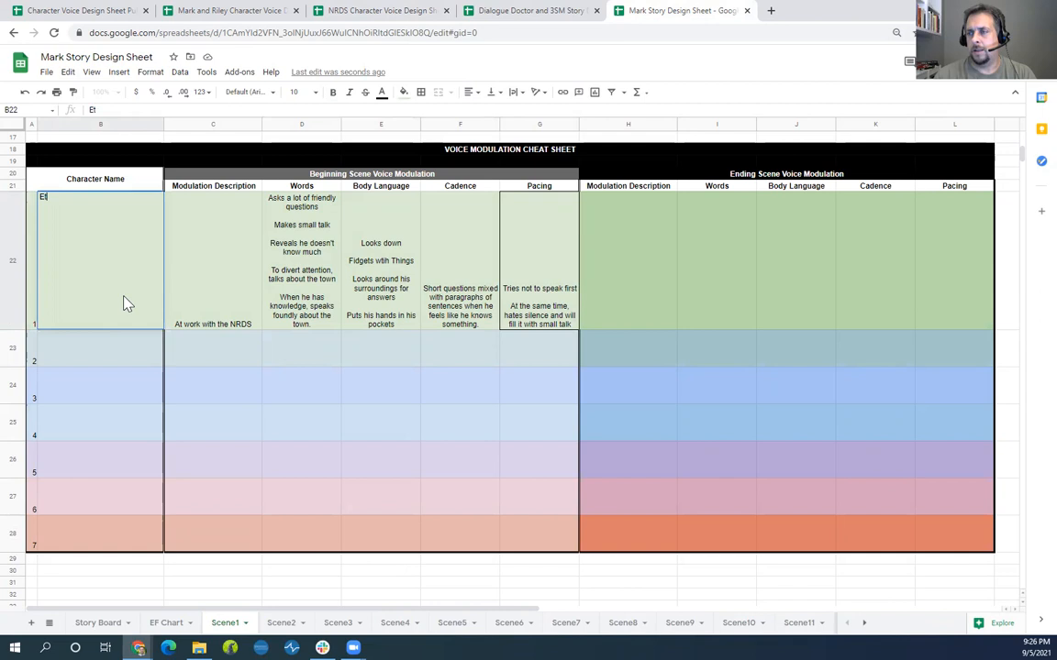
{"action": "type", "text": "than"}
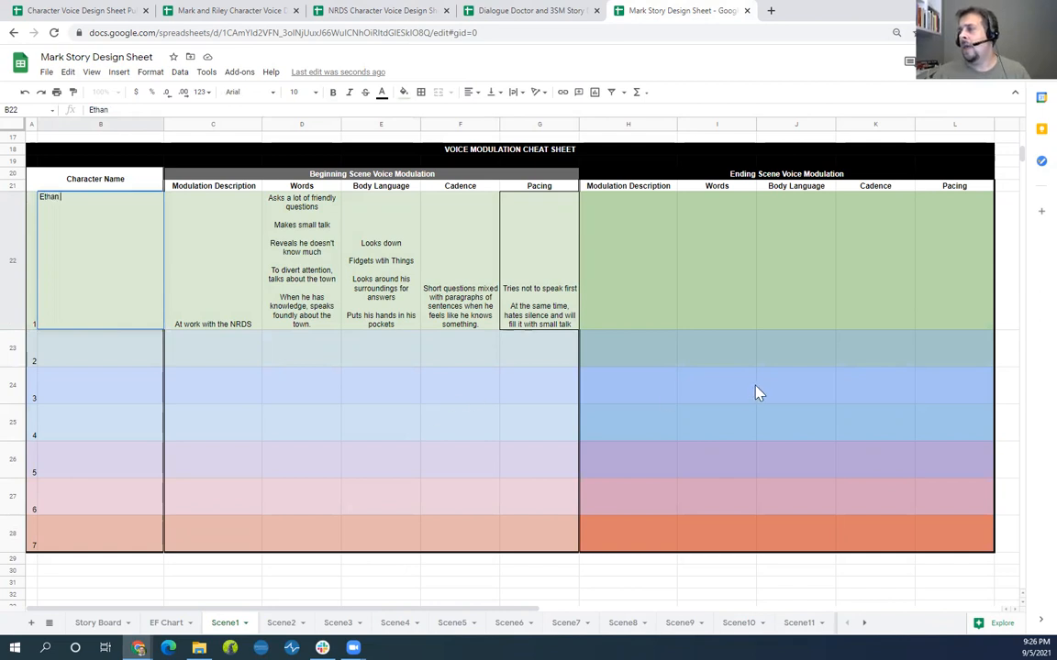
{"action": "left_click", "coordinate": [700, 266]}
Copy Character 1's "Facing Failure" modulation from Description through Pacing in the NRDS sheet into the first character's Ending Scene Voice Modulation.
{"action": "left_click", "coordinate": [594, 289]}
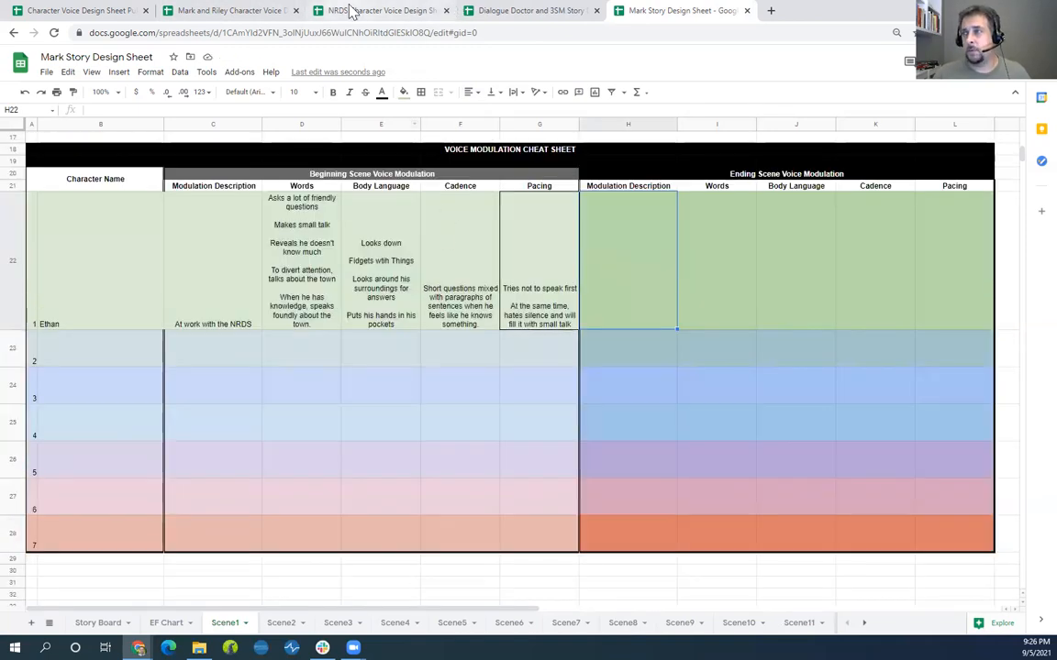
{"action": "left_click", "coordinate": [347, 10]}
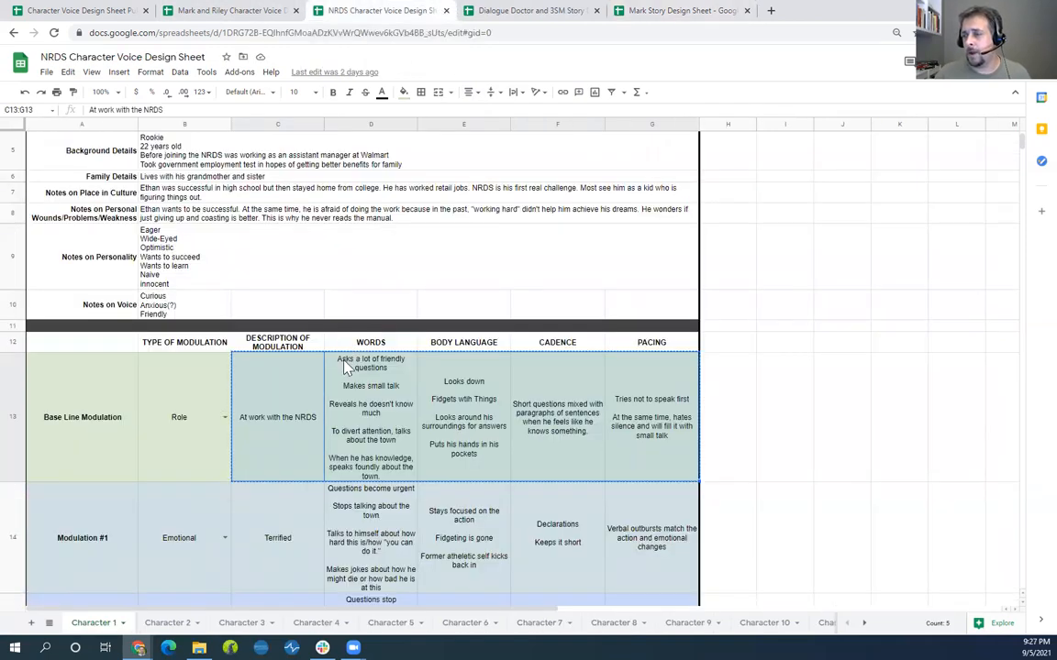
{"action": "scroll", "coordinate": [323, 451], "scroll_direction": "down", "scroll_amount": 3}
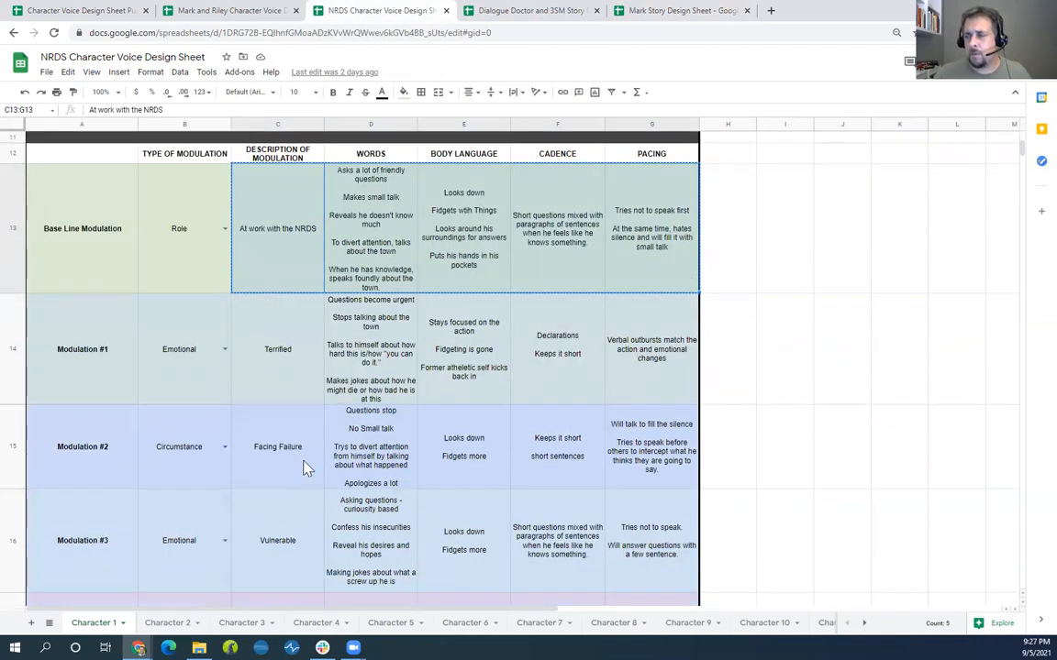
{"action": "left_click", "coordinate": [274, 457]}
{"action": "left_click_drag", "start_coordinate": [411, 451], "coordinate": [625, 460]}
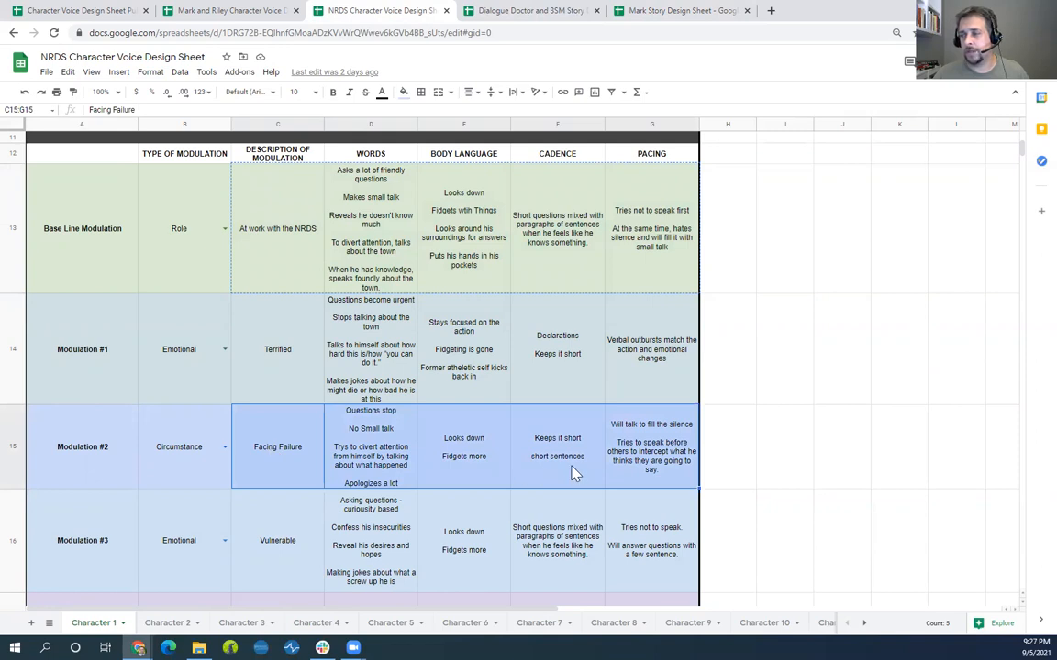
{"action": "key", "text": "ctrl+c"}
{"action": "left_click", "coordinate": [679, 11]}
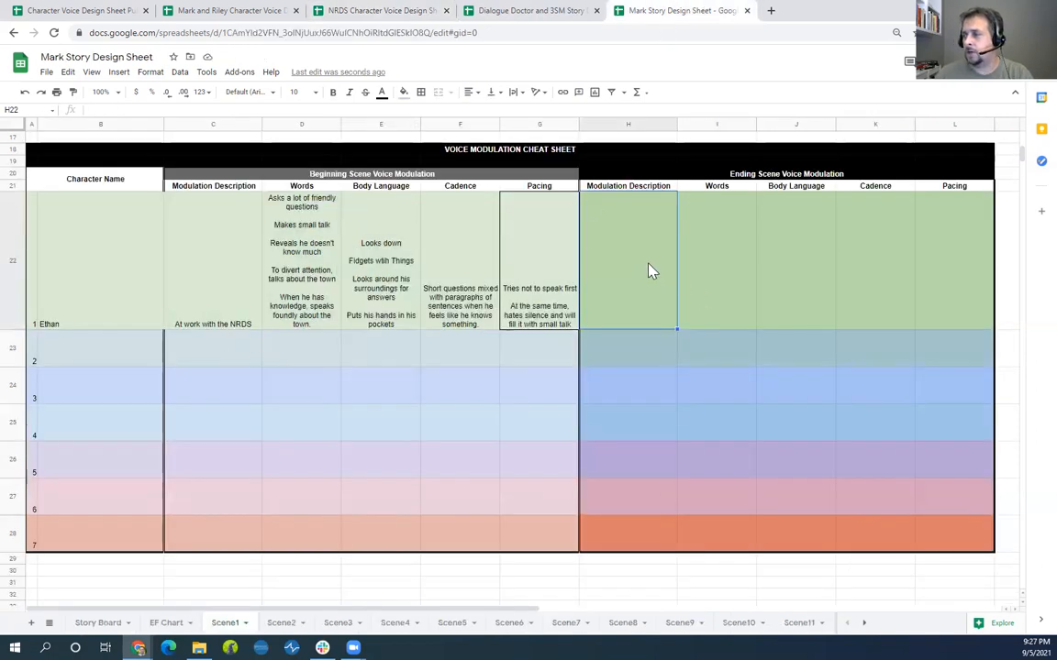
{"action": "key", "text": "ctrl+v"}
Compare the first character's beginning and ending modulations on the cheat sheet, and point out the second character's name cell.
{"action": "left_click", "coordinate": [424, 261]}
{"action": "left_click", "coordinate": [231, 272]}
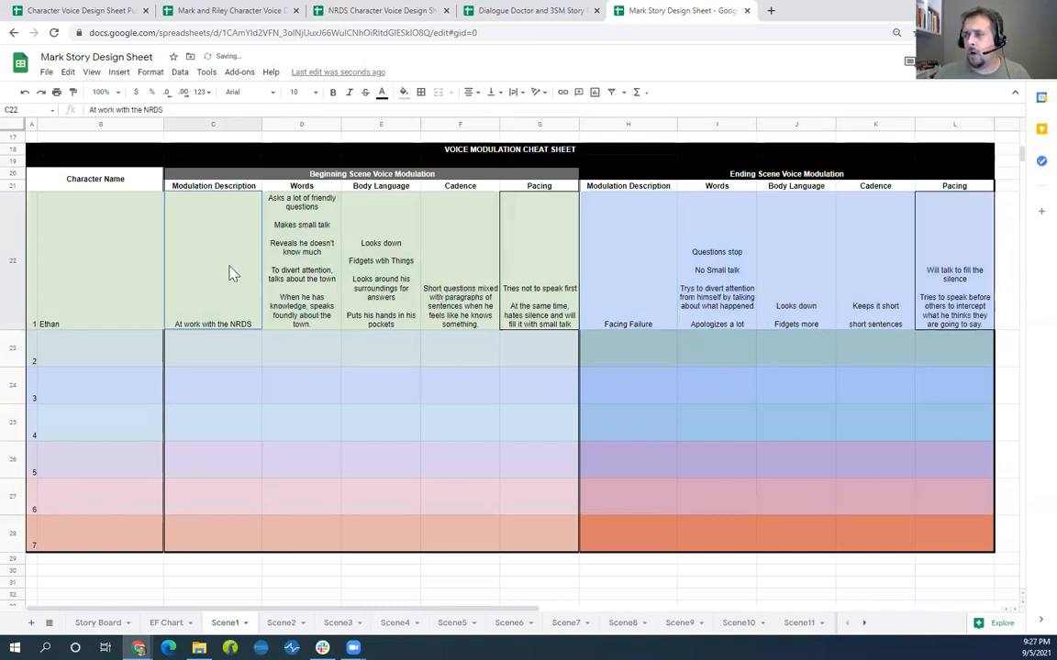
{"action": "left_click_drag", "start_coordinate": [293, 255], "coordinate": [538, 287]}
{"action": "left_click_drag", "start_coordinate": [706, 246], "coordinate": [931, 273]}
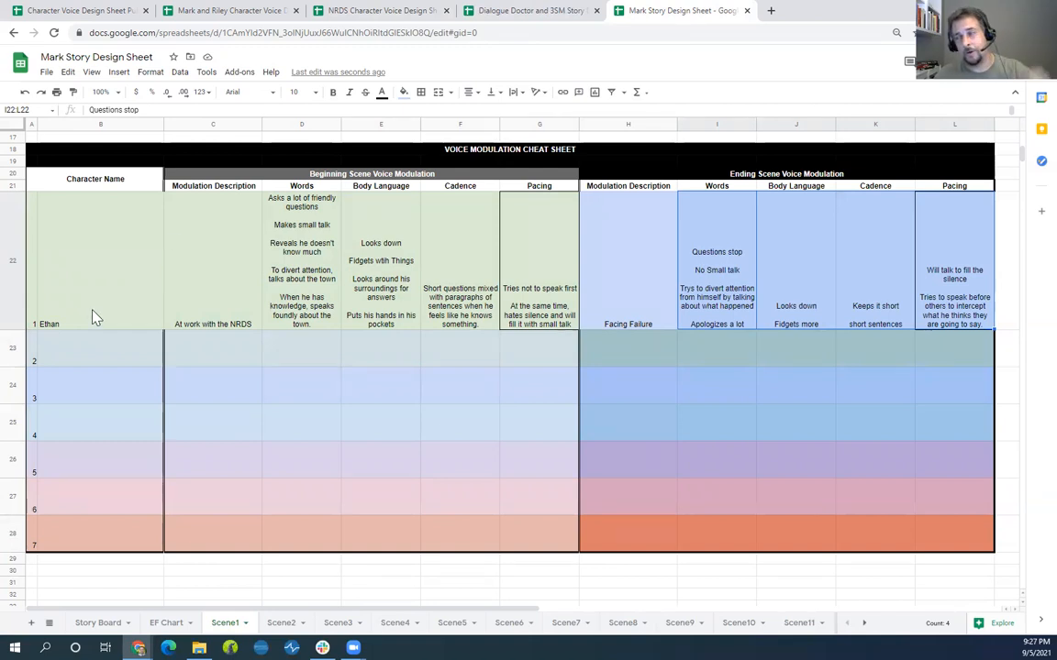
{"action": "left_click", "coordinate": [95, 353]}
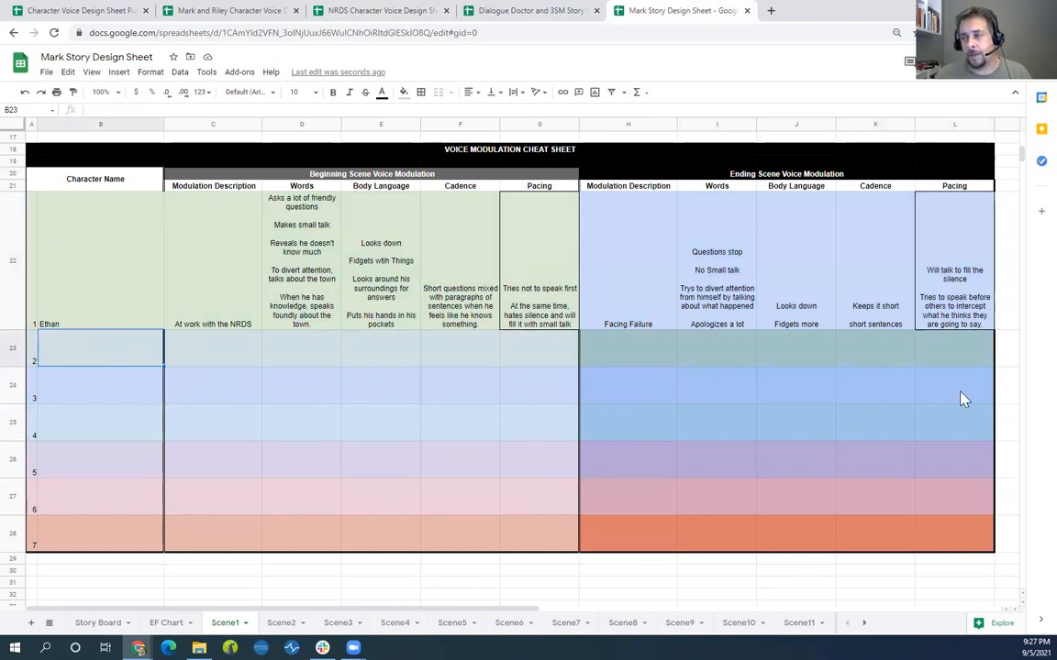
{"action": "scroll", "coordinate": [550, 354], "scroll_direction": "up", "scroll_amount": 5}
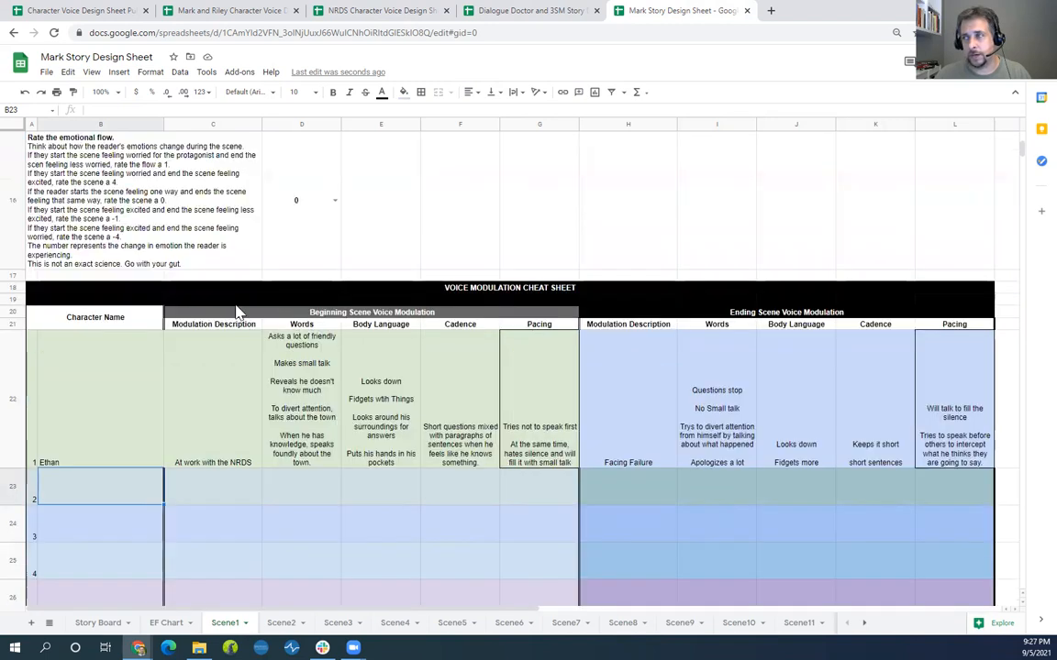
Review the Scene1 sheet's plotting questions, emotional flow questions and voice modulation cheat sheet, highlighting their answer areas.
{"action": "scroll", "coordinate": [349, 366], "scroll_direction": "down", "scroll_amount": 1}
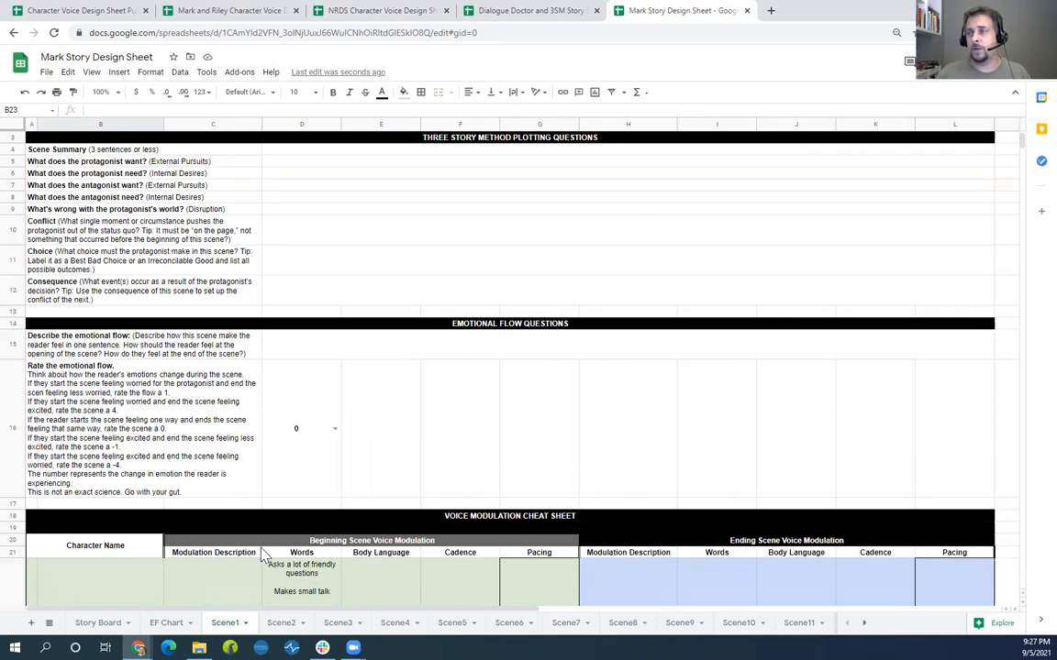
{"action": "scroll", "coordinate": [357, 211], "scroll_direction": "up", "scroll_amount": 1}
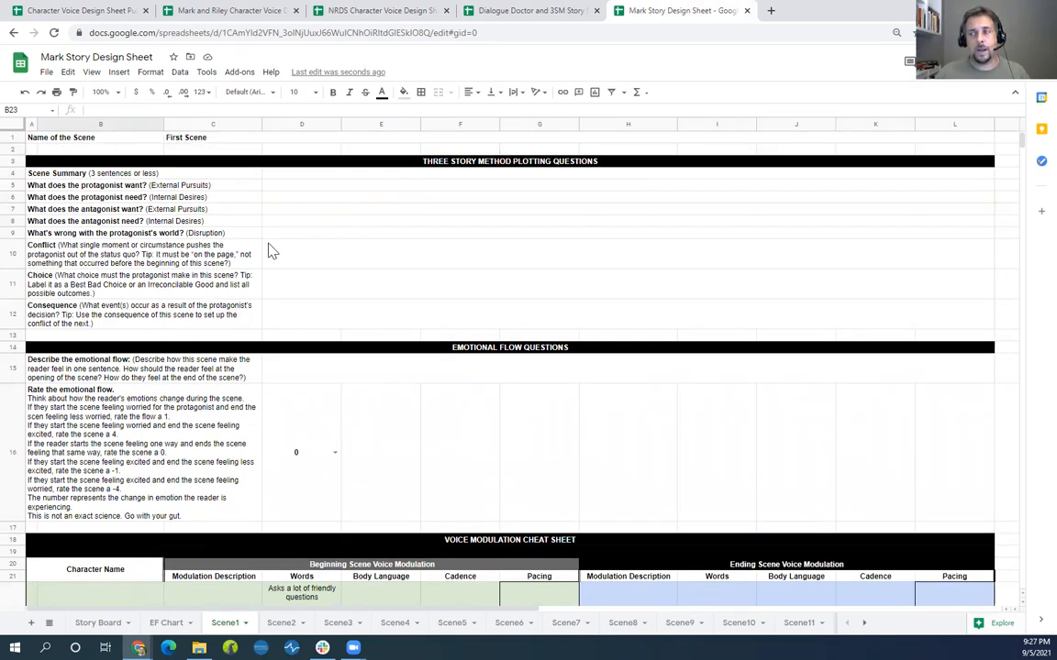
{"action": "scroll", "coordinate": [331, 296], "scroll_direction": "down", "scroll_amount": 2}
{"action": "scroll", "coordinate": [342, 292], "scroll_direction": "up", "scroll_amount": 2}
{"action": "left_click_drag", "start_coordinate": [322, 171], "coordinate": [338, 319]}
{"action": "scroll", "coordinate": [342, 367], "scroll_direction": "down", "scroll_amount": 1}
{"action": "left_click", "coordinate": [339, 340]}
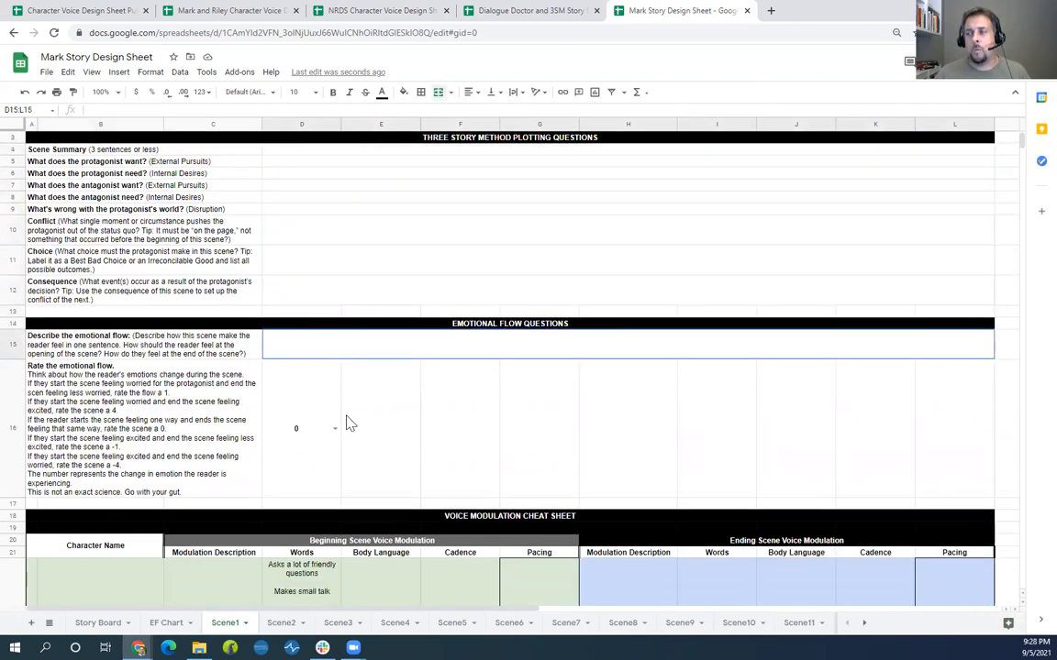
{"action": "left_click", "coordinate": [349, 424], "text": "shift"}
{"action": "scroll", "coordinate": [339, 413], "scroll_direction": "down", "scroll_amount": 5}
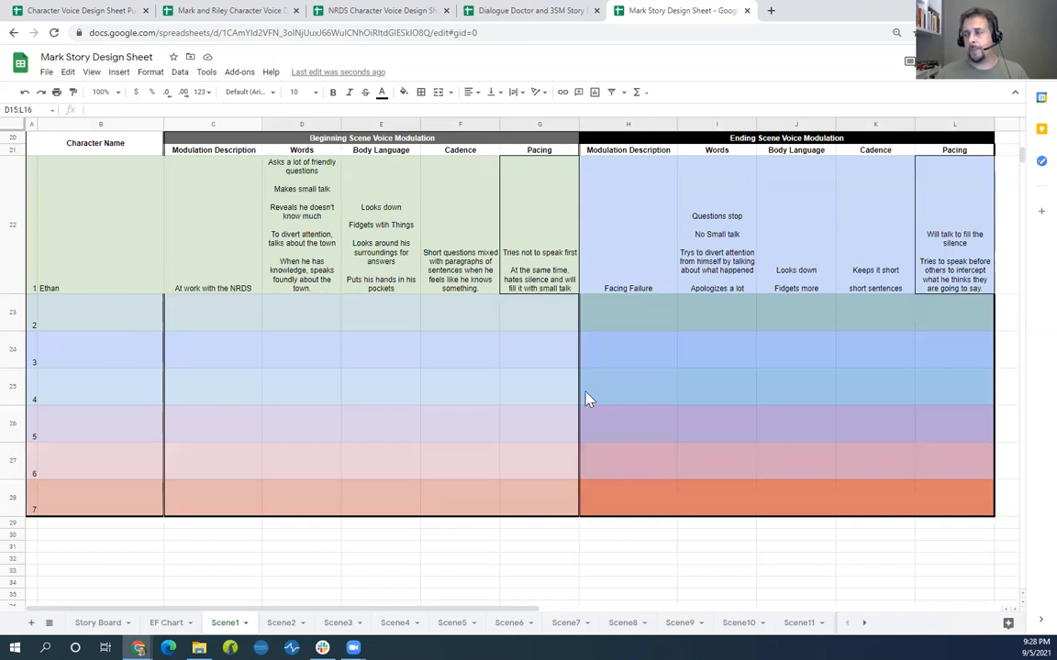
Open the Story Board and walk through the first scene's row from Scene Name past Rating and back to Scene #.
{"action": "left_click", "coordinate": [102, 623]}
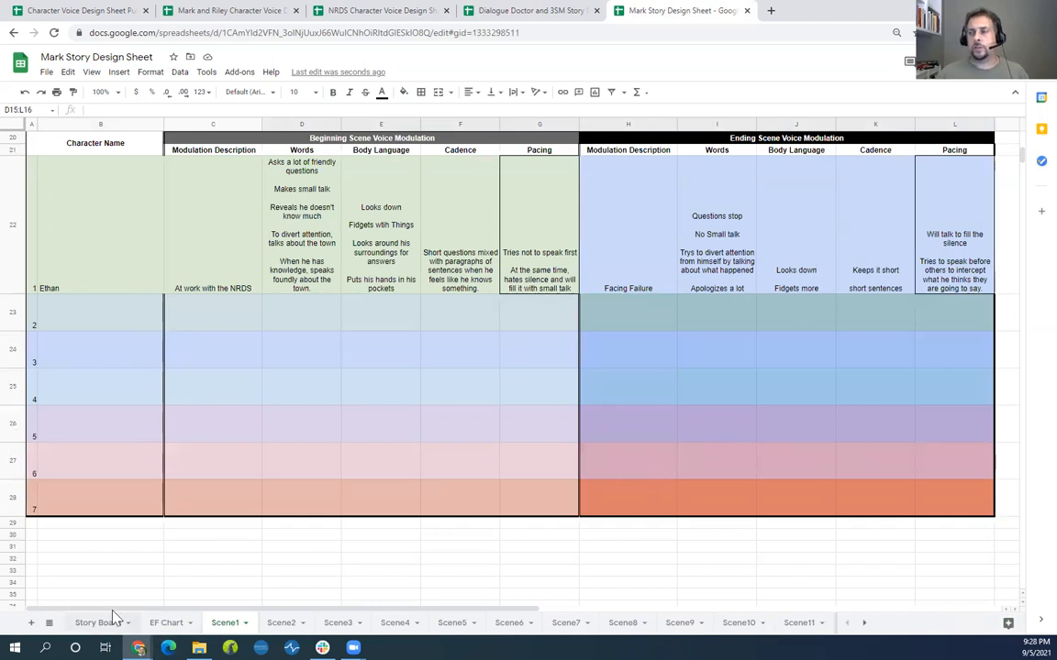
{"action": "scroll", "coordinate": [218, 448], "scroll_direction": "up", "scroll_amount": 1}
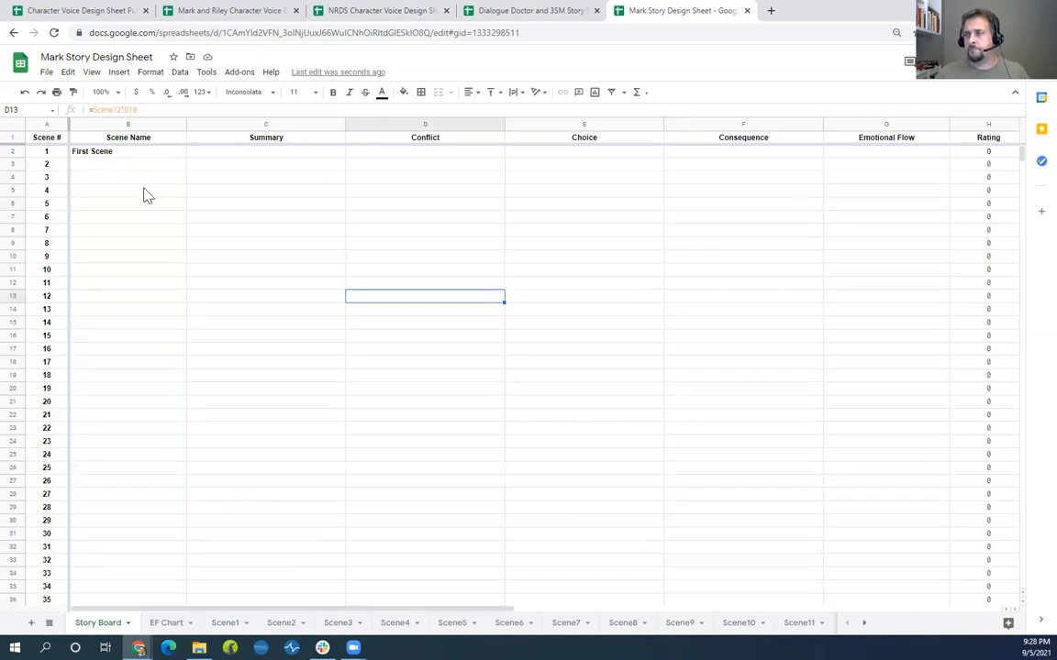
{"action": "left_click", "coordinate": [140, 156]}
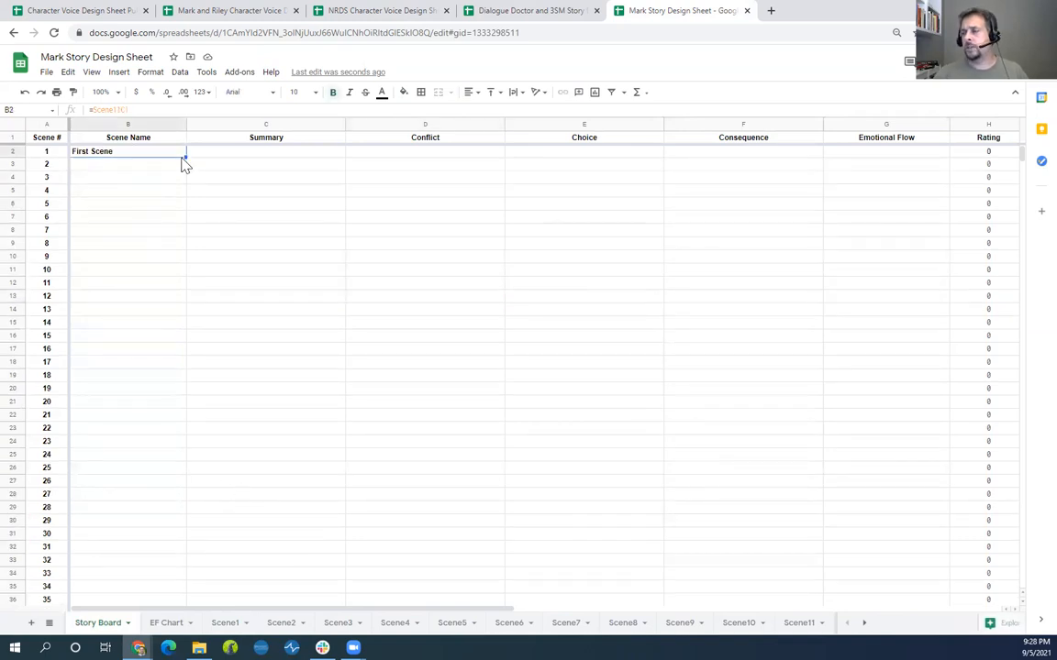
{"action": "key", "text": "Right"}
{"action": "key", "text": "Right"}
{"action": "key", "text": "Right"}
{"action": "key", "text": "Right"}
{"action": "key", "text": "Right"}
{"action": "key", "text": "Right"}
{"action": "key", "text": "Right"}
{"action": "key", "text": "Right"}
{"action": "key", "text": "Right"}
{"action": "key", "text": "Right"}
{"action": "key", "text": "Right"}
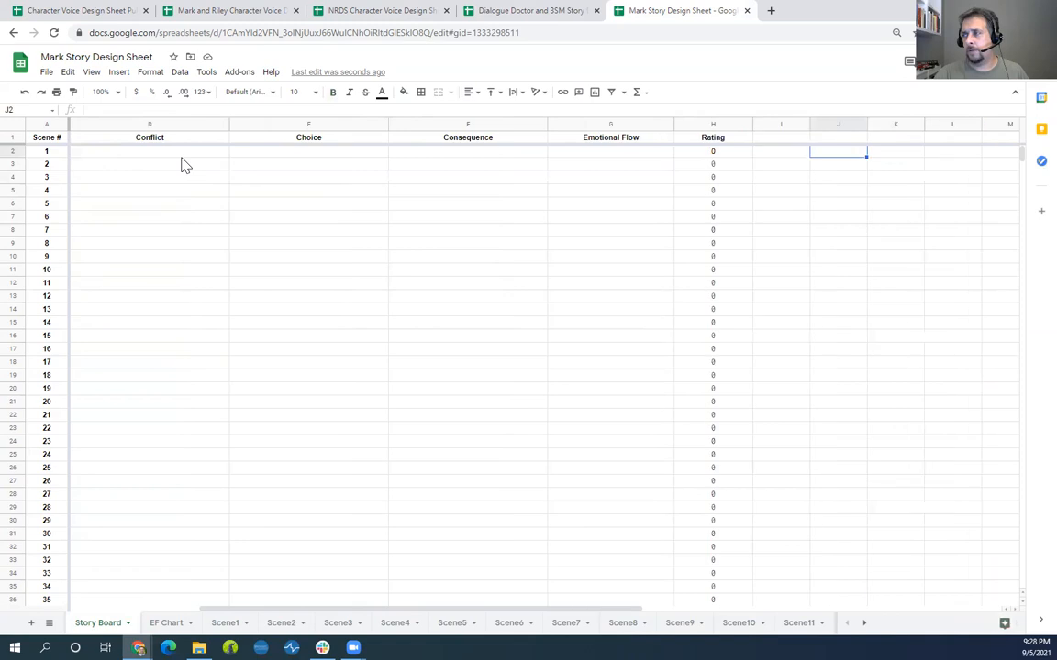
{"action": "key", "text": "Left"}
{"action": "key", "text": "Left"}
{"action": "key", "text": "Left"}
{"action": "key", "text": "Left"}
{"action": "key", "text": "Left"}
{"action": "key", "text": "Left"}
{"action": "key", "text": "Left"}
{"action": "key", "text": "Left"}
{"action": "key", "text": "Left"}
{"action": "key", "text": "Left"}
{"action": "key", "text": "Left"}
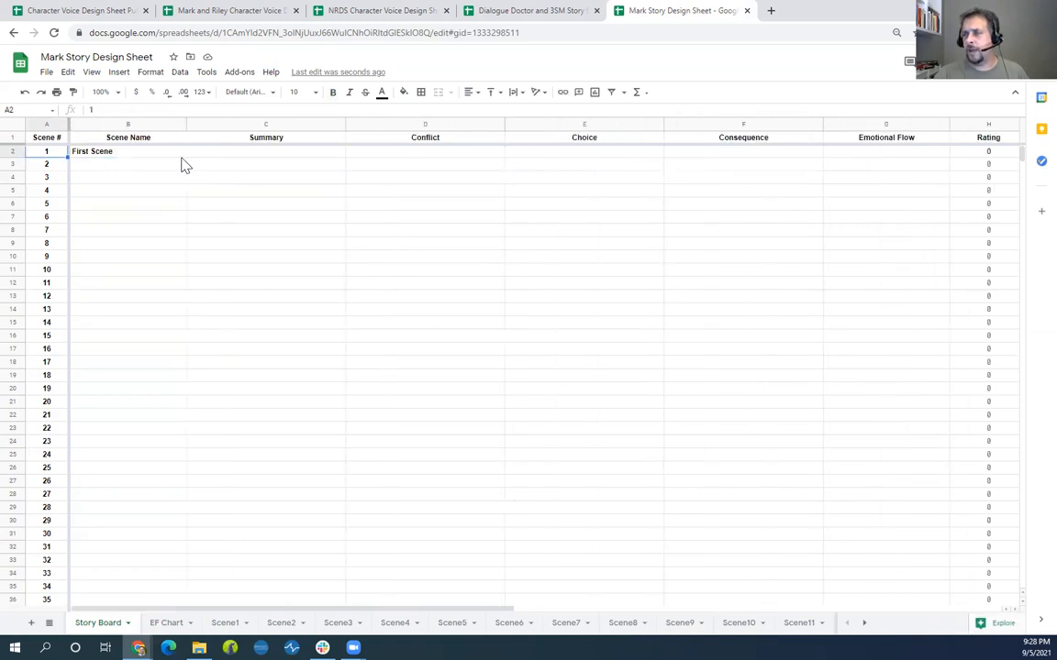
Go over the first scene's Story Board columns again, and follow the Summary column down to scene 9.
{"action": "key", "text": "Right"}
{"action": "key", "text": "Left"}
{"action": "key", "text": "Left"}
{"action": "key", "text": "Right"}
{"action": "key", "text": "Right"}
{"action": "key", "text": "Right"}
{"action": "key", "text": "Right"}
{"action": "key", "text": "Right"}
{"action": "key", "text": "Right"}
{"action": "key", "text": "Right"}
{"action": "key", "text": "Left"}
{"action": "key", "text": "Left"}
{"action": "key", "text": "Left"}
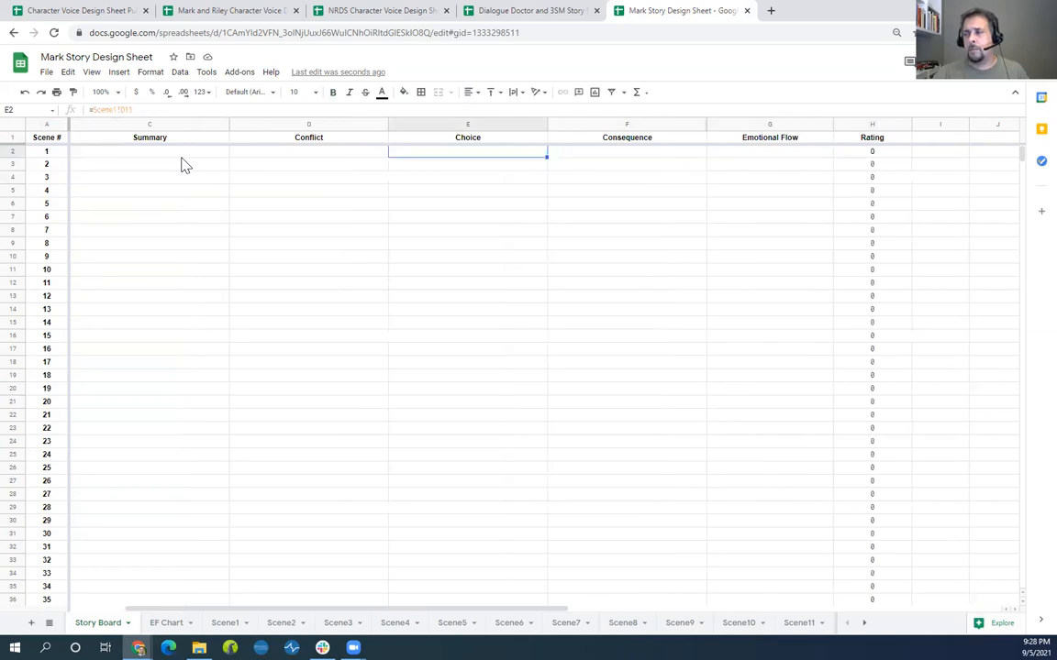
{"action": "key", "text": "Left"}
{"action": "key", "text": "Left"}
{"action": "key", "text": "Left"}
{"action": "key", "text": "Right"}
{"action": "key", "text": "Down"}
{"action": "key", "text": "Down"}
{"action": "key", "text": "Down"}
{"action": "key", "text": "Down"}
{"action": "key", "text": "Down"}
{"action": "key", "text": "Down"}
{"action": "key", "text": "Down"}
{"action": "key", "text": "Down"}
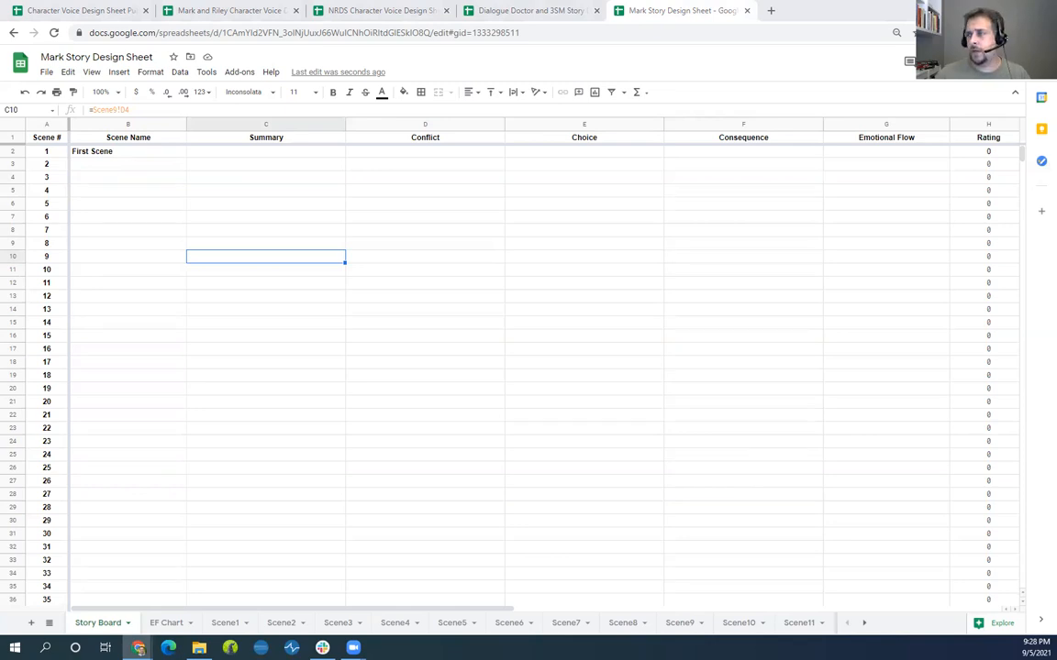
Switch to the NRDS Story Design Sheet and look through its filled-in Scene1 to Scene5 sheets.
{"action": "left_click_drag", "start_coordinate": [246, 14], "coordinate": [169, 16]}
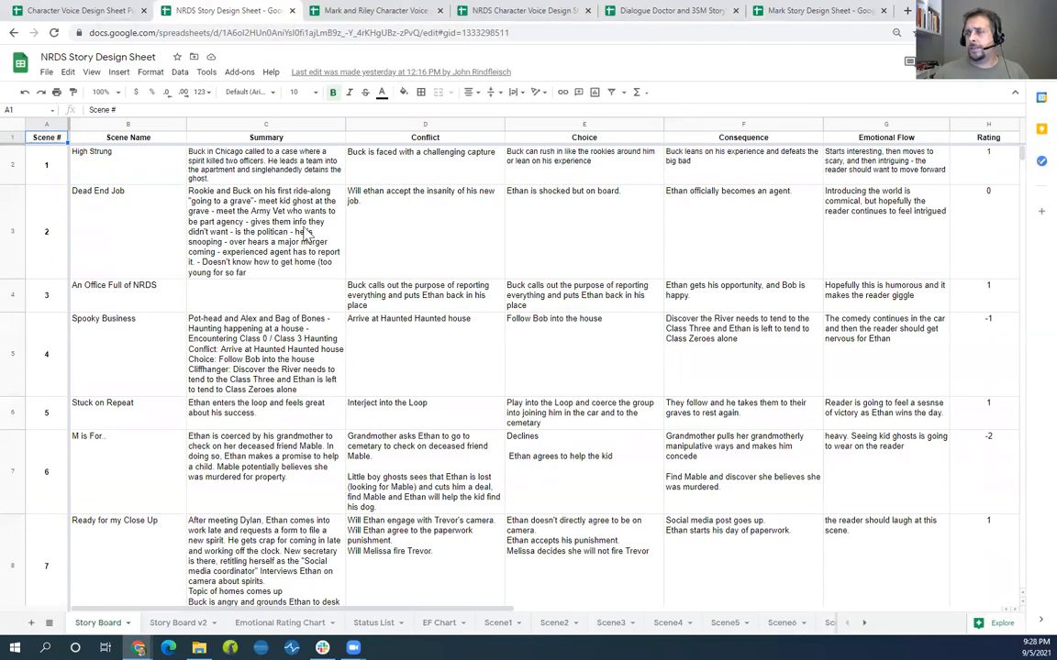
{"action": "left_click", "coordinate": [492, 625]}
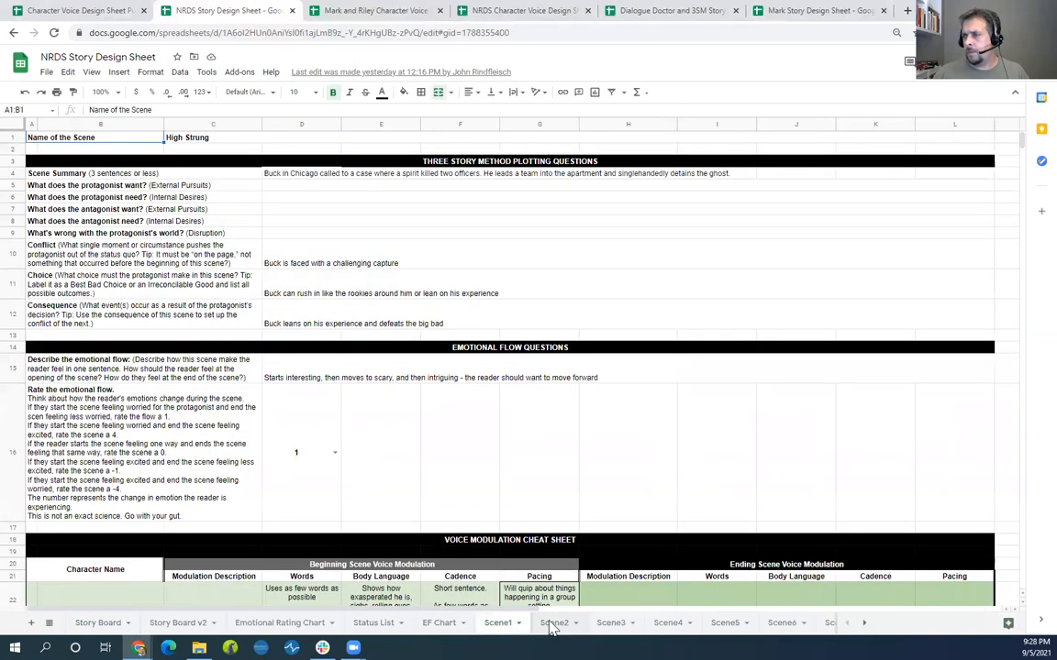
{"action": "left_click", "coordinate": [552, 624]}
{"action": "left_click", "coordinate": [607, 624]}
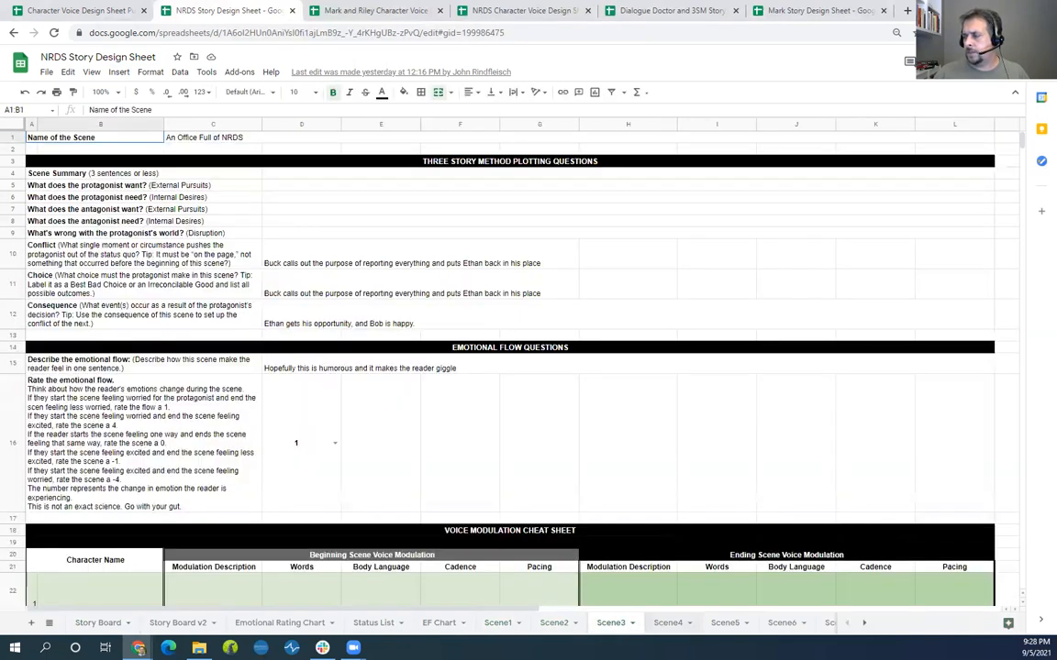
{"action": "left_click", "coordinate": [667, 624]}
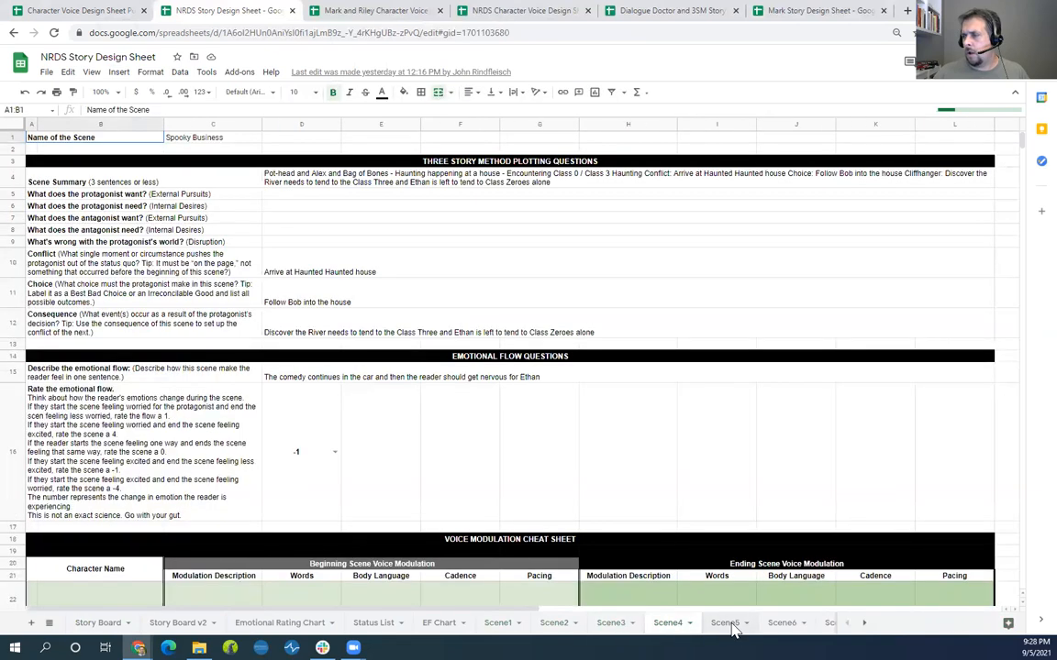
{"action": "left_click", "coordinate": [724, 624]}
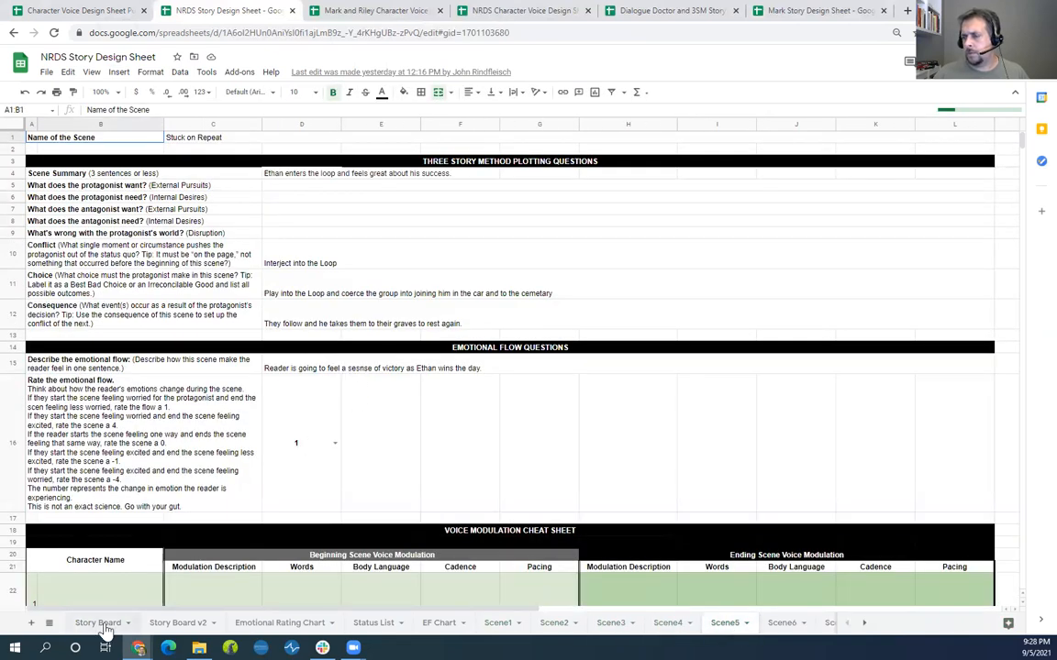
Examine the NRDS Story Board's scene rows, reading the summaries, conflicts, choices, consequences and emotional flow.
{"action": "left_click", "coordinate": [99, 624]}
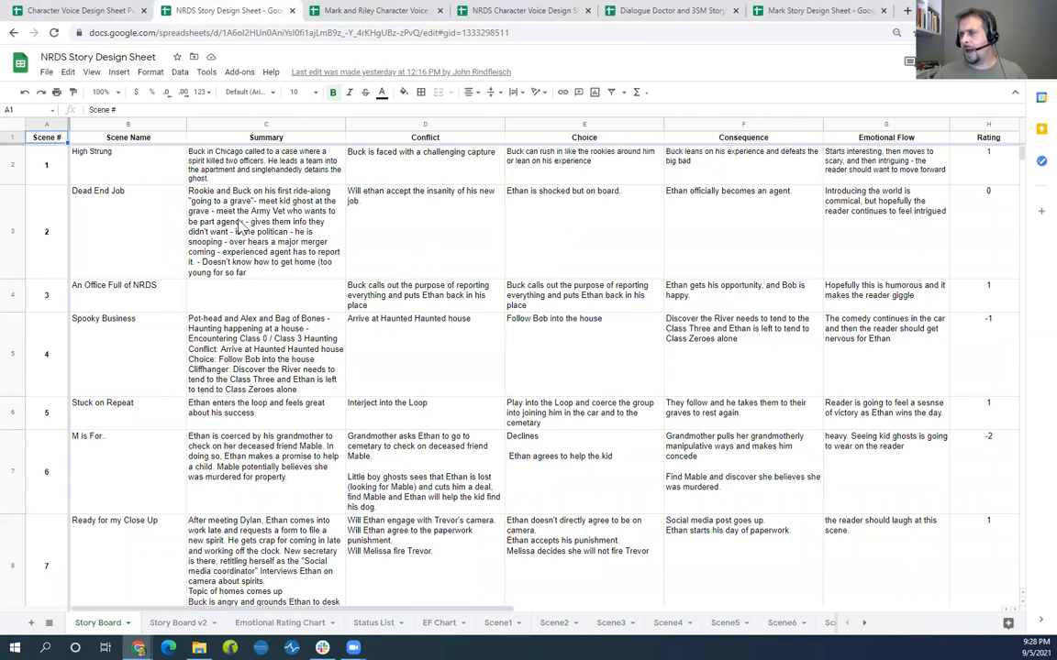
{"action": "scroll", "coordinate": [772, 389], "scroll_direction": "down", "scroll_amount": 1}
{"action": "scroll", "coordinate": [862, 378], "scroll_direction": "up", "scroll_amount": 1}
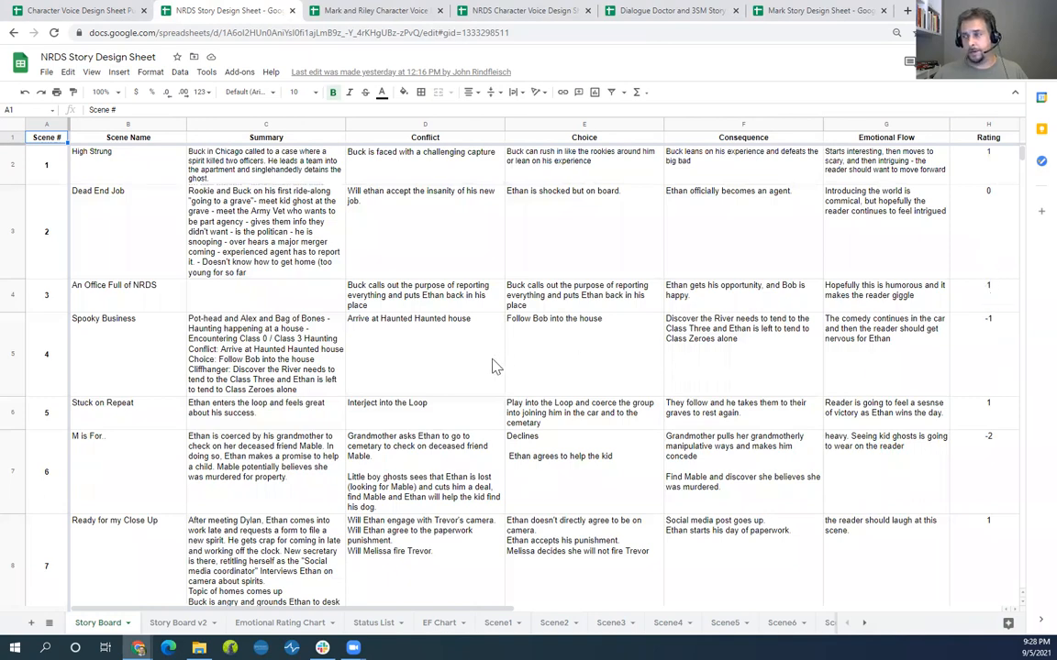
{"action": "scroll", "coordinate": [377, 370], "scroll_direction": "down", "scroll_amount": 7}
{"action": "scroll", "coordinate": [386, 385], "scroll_direction": "up", "scroll_amount": 4}
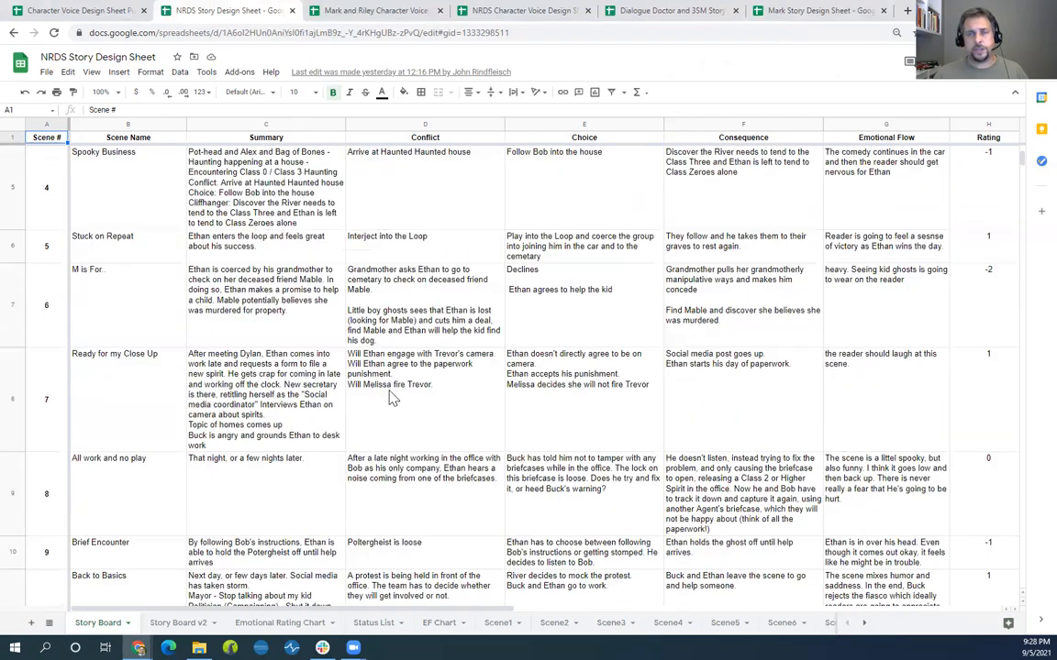
{"action": "scroll", "coordinate": [387, 398], "scroll_direction": "up", "scroll_amount": 3}
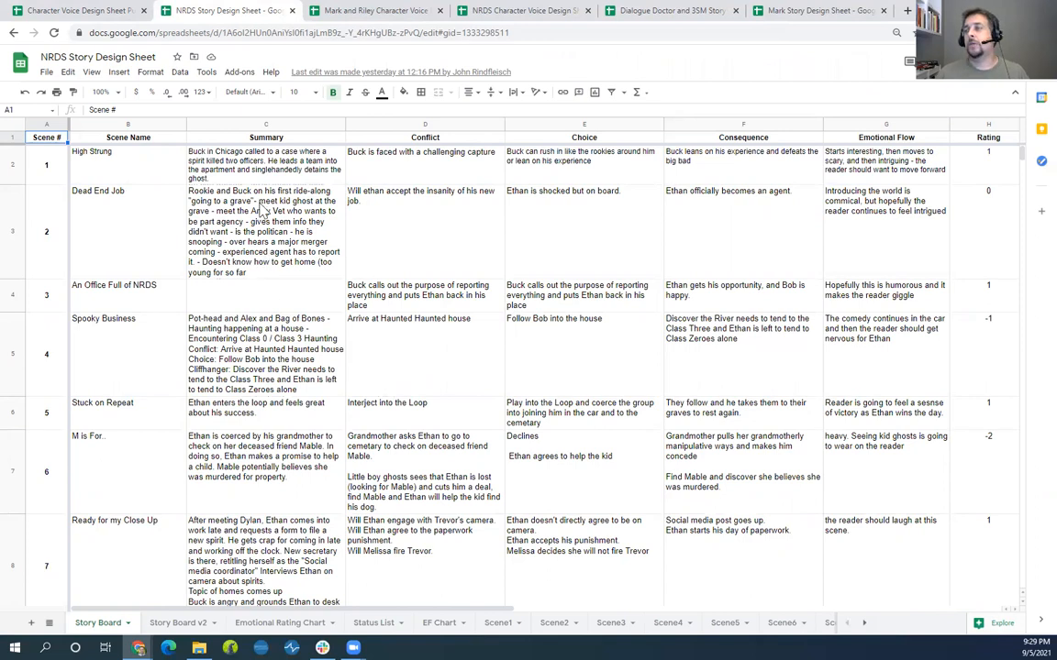
{"action": "scroll", "coordinate": [616, 381], "scroll_direction": "down", "scroll_amount": 1}
{"action": "scroll", "coordinate": [614, 373], "scroll_direction": "up", "scroll_amount": 1}
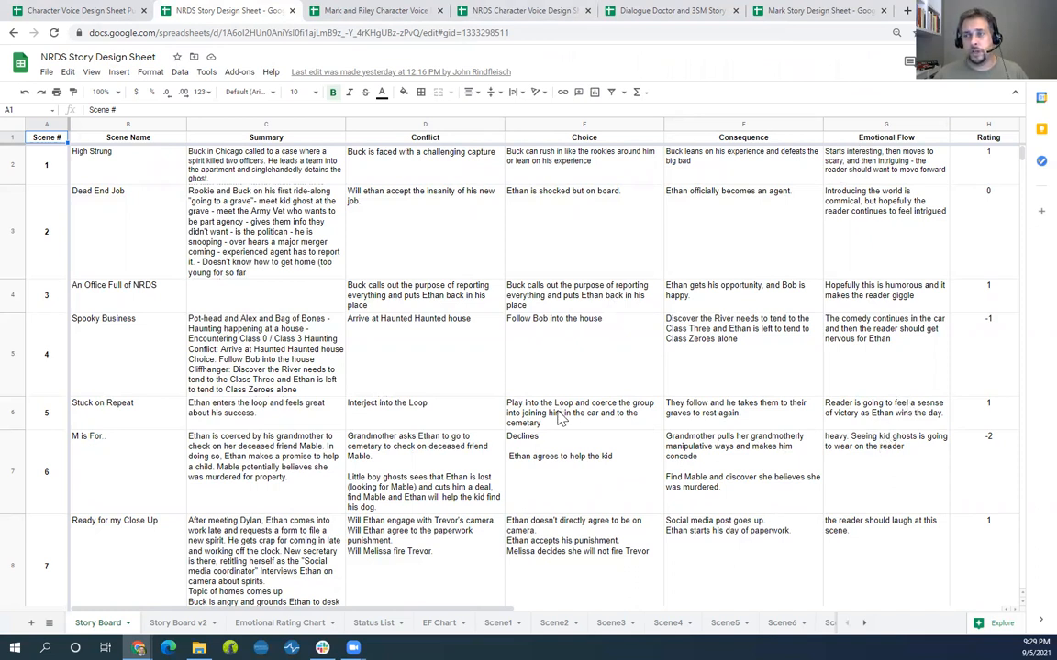
View the NRDS Scene1 and Scene2 sheets again, and return to the Story Board.
{"action": "left_click", "coordinate": [498, 624]}
{"action": "left_click", "coordinate": [554, 623]}
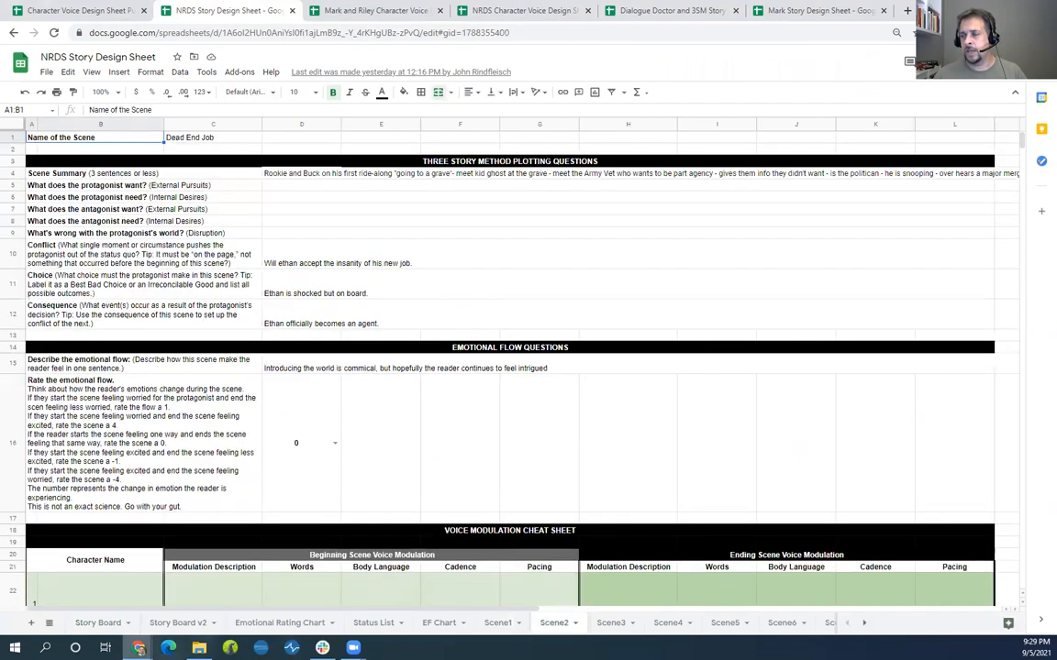
{"action": "left_click", "coordinate": [108, 624]}
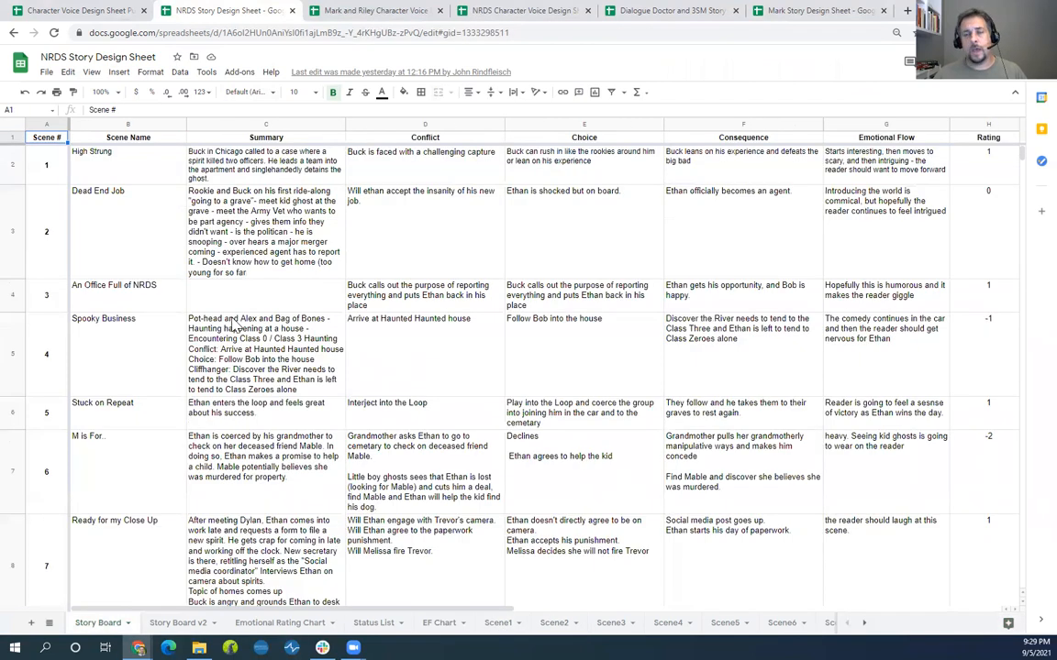
Open the EF Chart and examine the Emotional Flow of the Story graph alongside its list of scene numbers.
{"action": "left_click", "coordinate": [280, 623]}
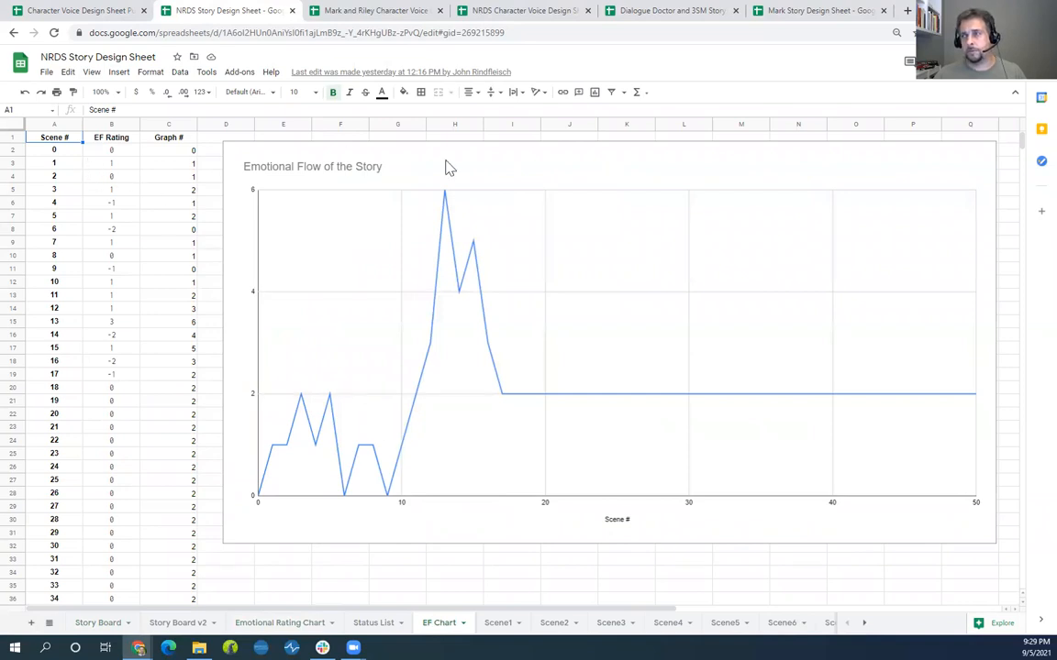
{"action": "left_click", "coordinate": [41, 152]}
{"action": "scroll", "coordinate": [54, 471], "scroll_direction": "down", "scroll_amount": 5}
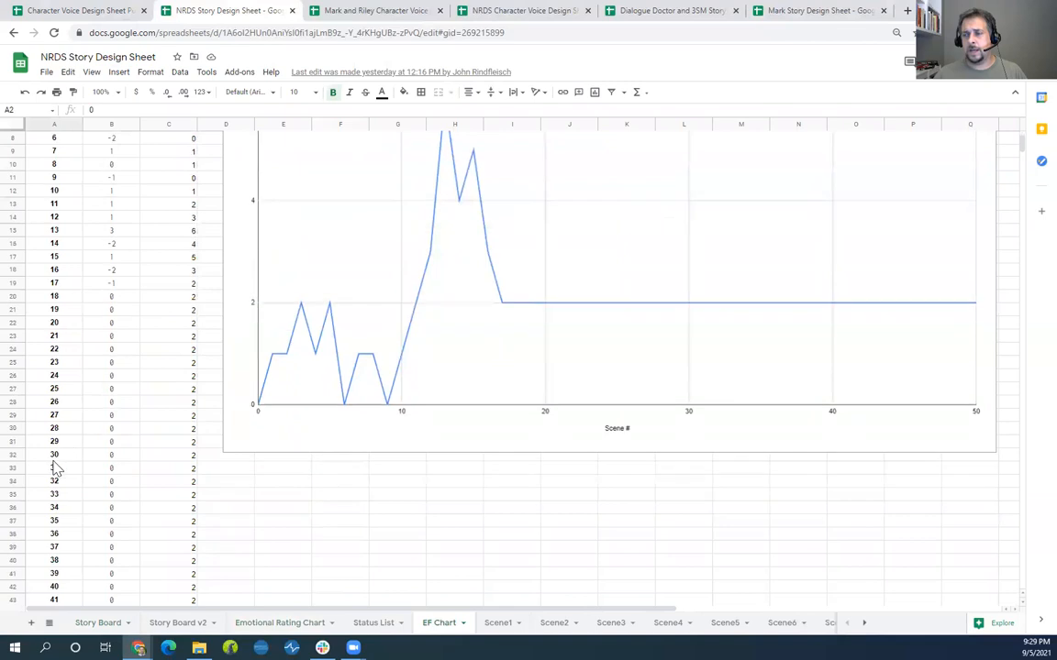
{"action": "scroll", "coordinate": [41, 484], "scroll_direction": "up", "scroll_amount": 5}
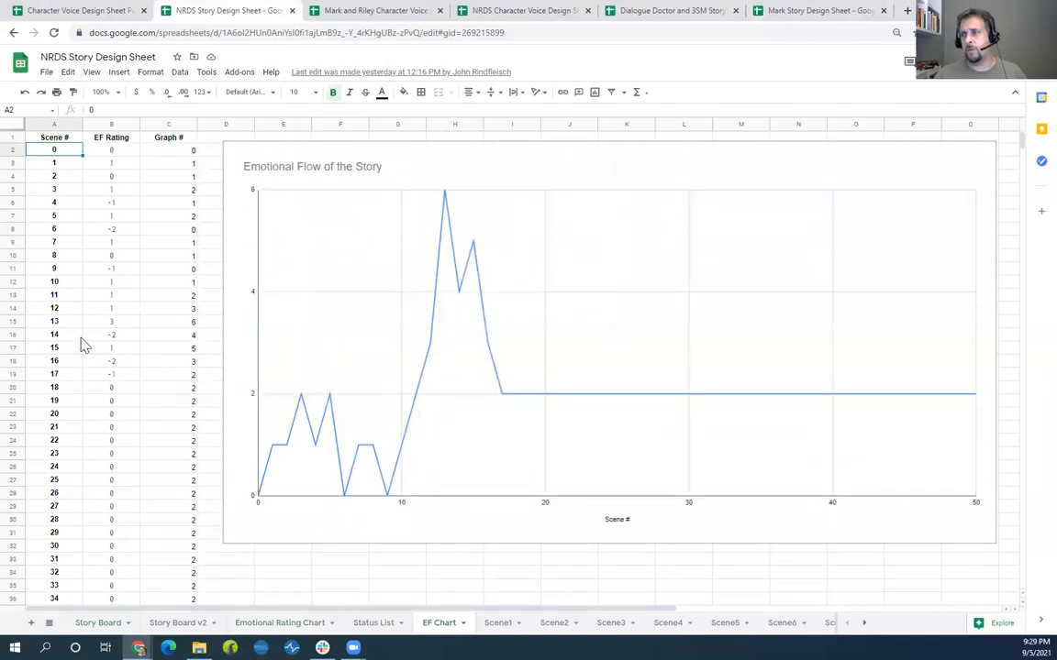
Inspect the EF Rating column's scene references from scene 0 down to scene 12.
{"action": "left_click", "coordinate": [101, 150]}
{"action": "left_click", "coordinate": [133, 165]}
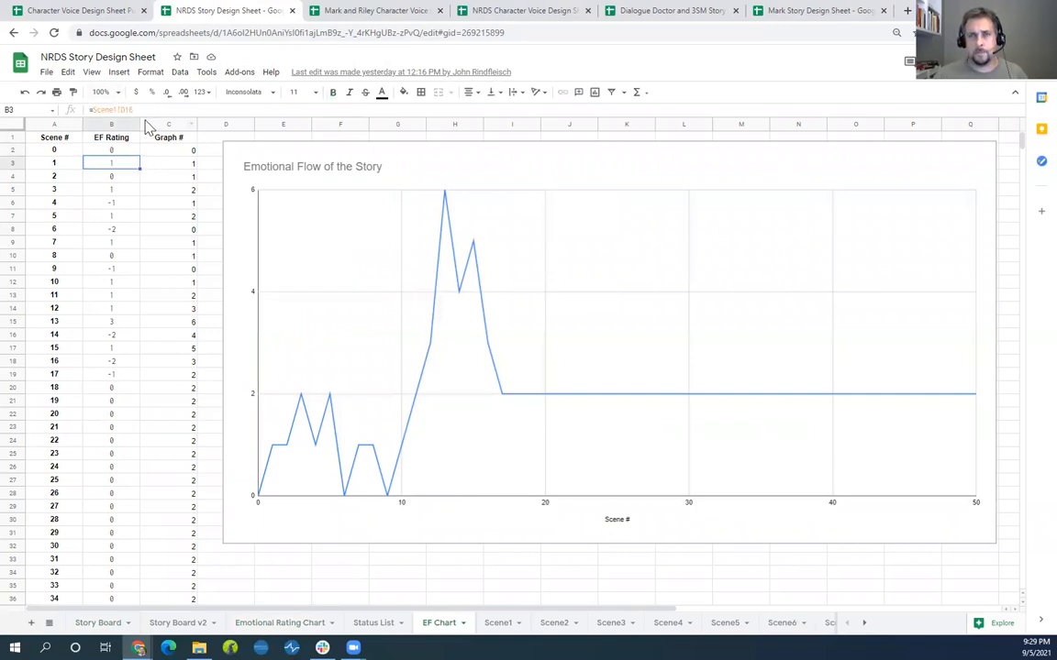
{"action": "left_click", "coordinate": [112, 180]}
{"action": "key", "text": "Down"}
{"action": "key", "text": "Down"}
{"action": "key", "text": "Down"}
{"action": "key", "text": "Down"}
{"action": "key", "text": "Down"}
{"action": "key", "text": "Down"}
{"action": "key", "text": "Down"}
{"action": "key", "text": "Down"}
{"action": "key", "text": "Down"}
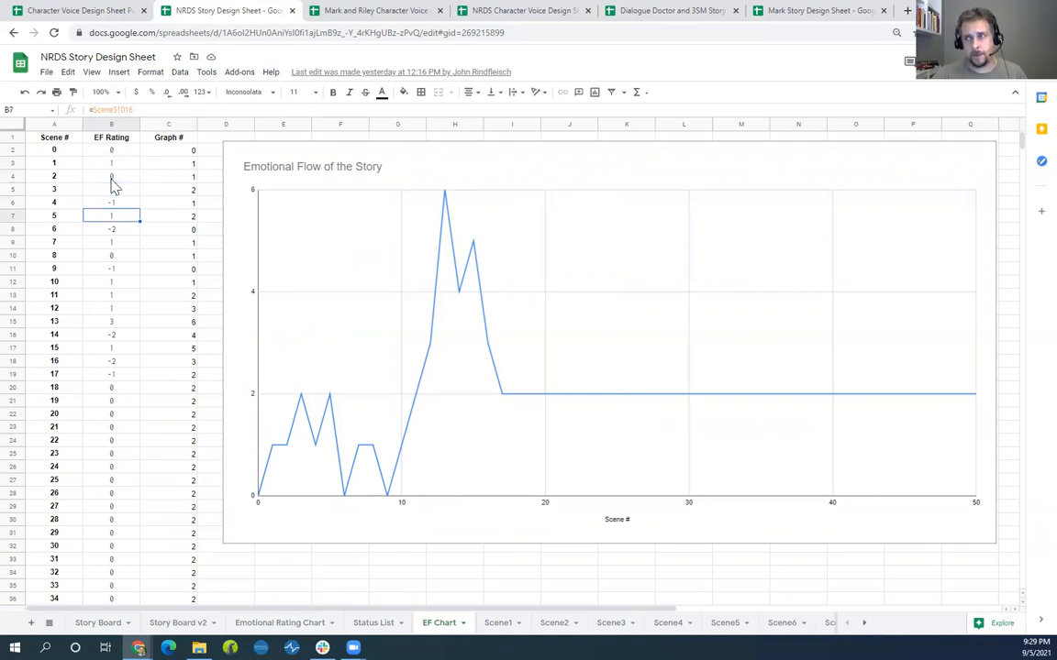
{"action": "key", "text": "Down"}
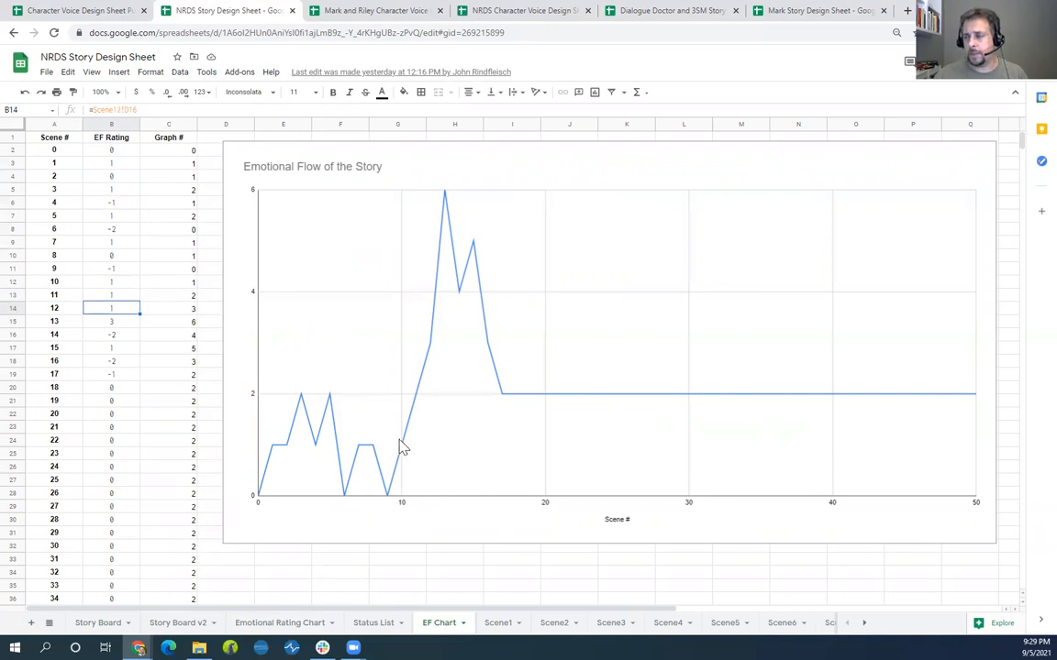
Check the emotional flow rating on the Scene1 sheet against scene 1's EF Rating on the EF Chart.
{"action": "left_click", "coordinate": [498, 623]}
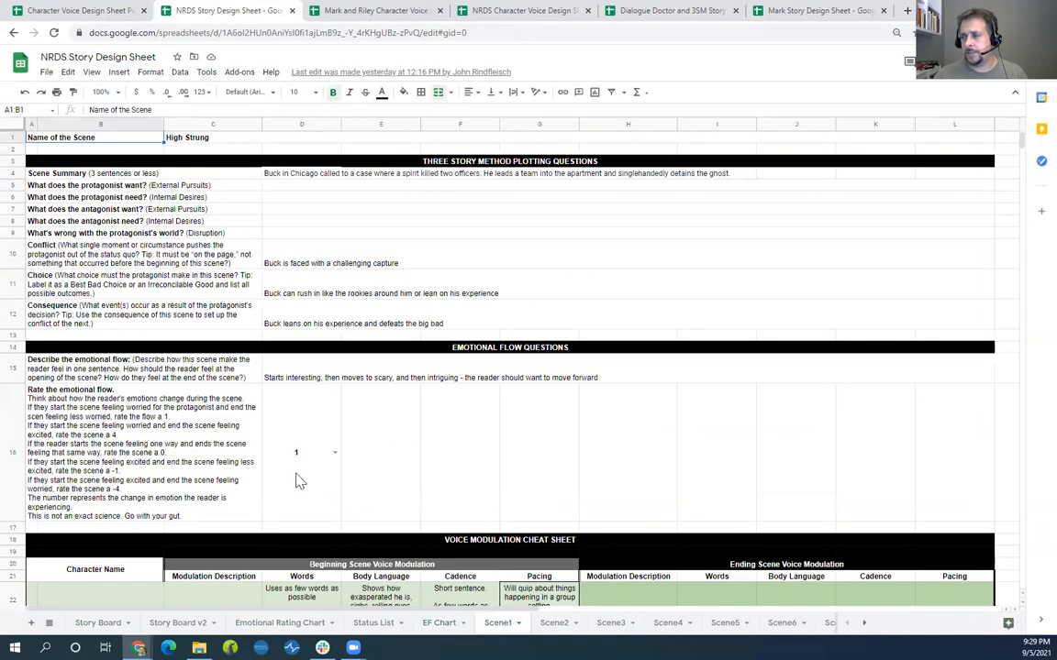
{"action": "left_click", "coordinate": [439, 623]}
{"action": "left_click", "coordinate": [102, 163]}
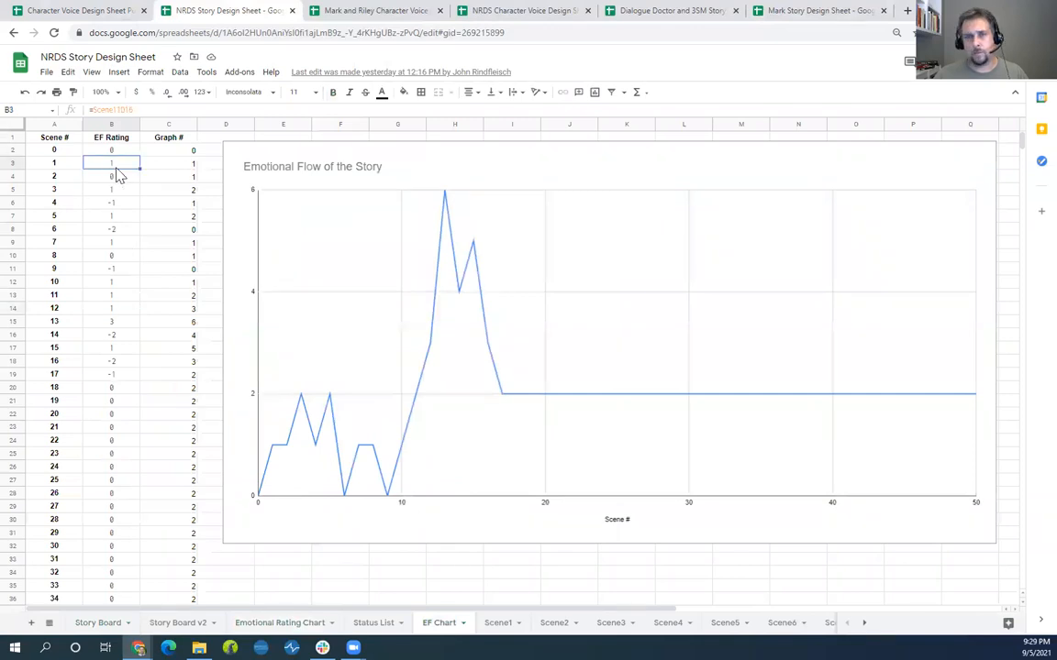
Scan the EF Chart's ratings, and trace the ratings of scenes 1 to 3 against the emotional flow line.
{"action": "scroll", "coordinate": [137, 285], "scroll_direction": "down", "scroll_amount": 3}
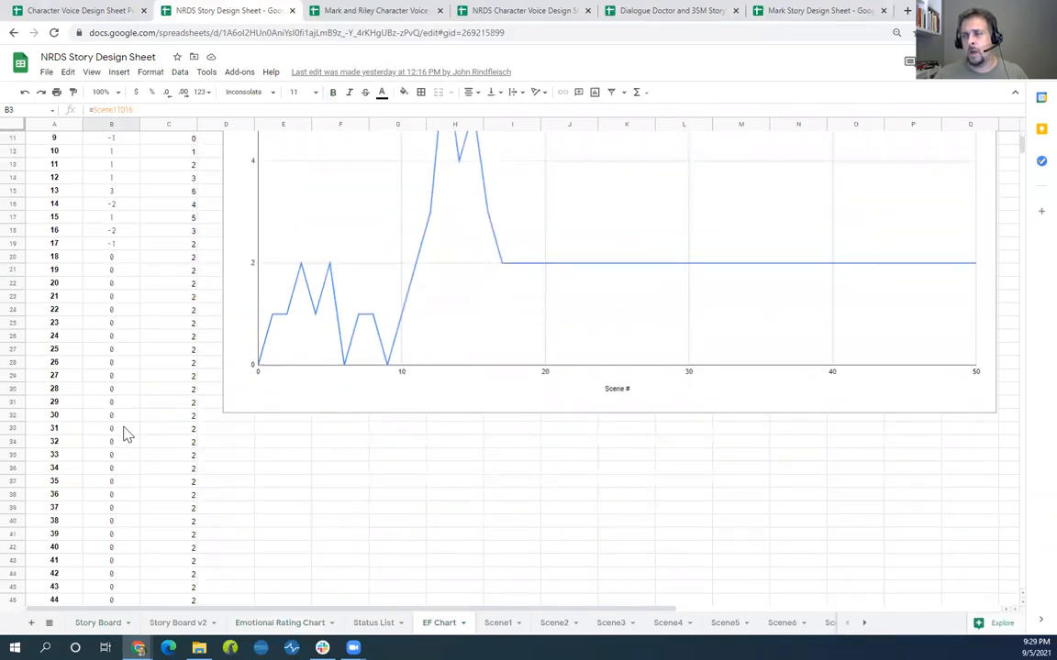
{"action": "scroll", "coordinate": [127, 435], "scroll_direction": "up", "scroll_amount": 3}
{"action": "left_click", "coordinate": [160, 151]}
{"action": "left_click", "coordinate": [138, 164]}
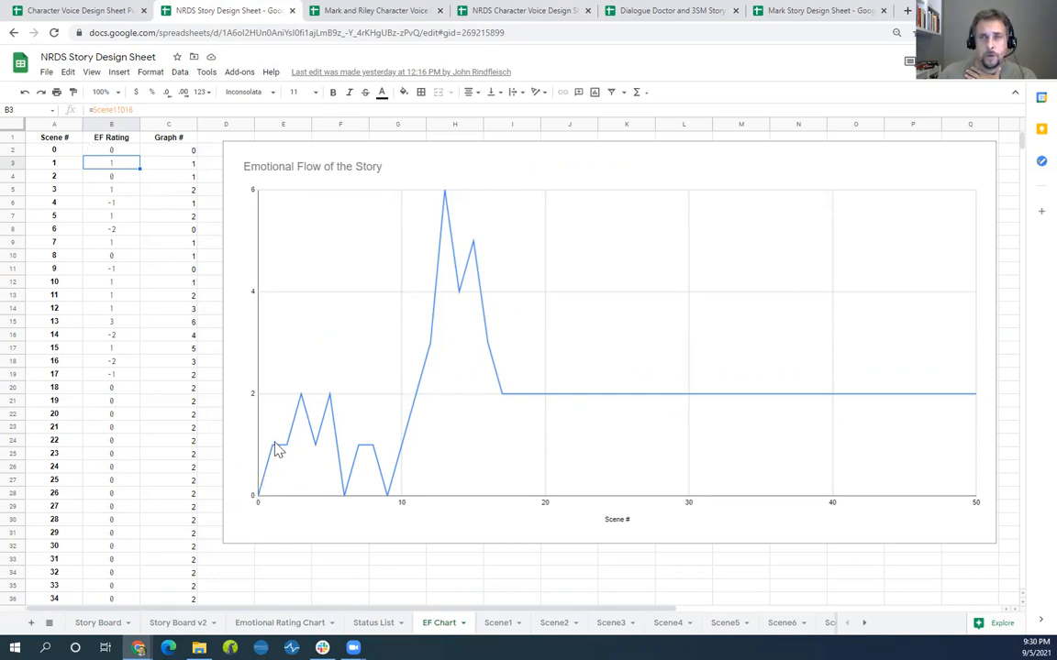
{"action": "left_click", "coordinate": [120, 177]}
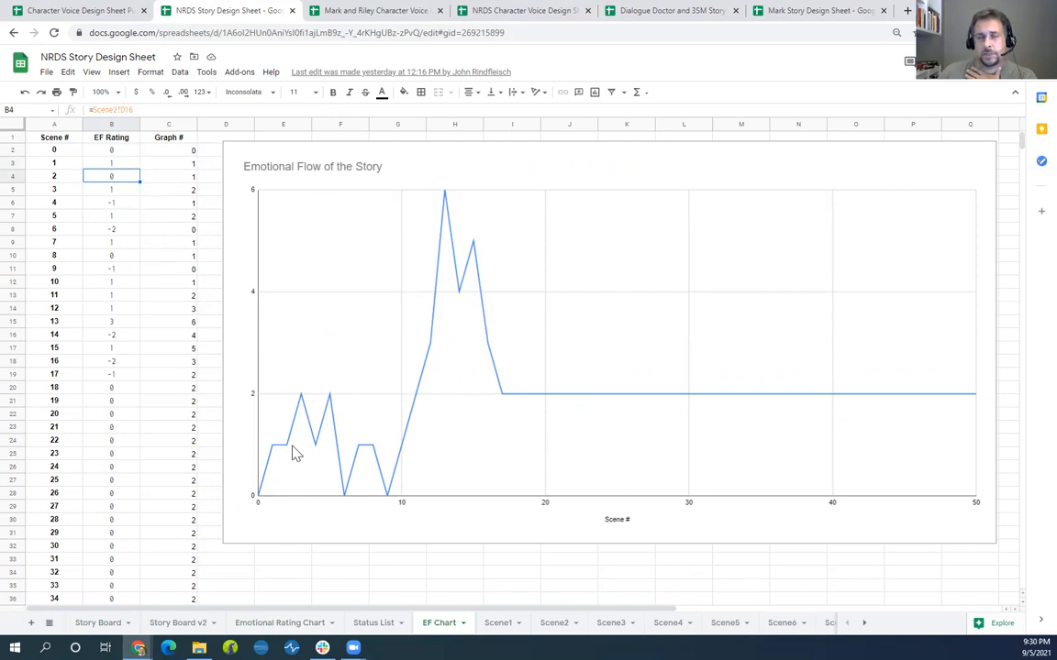
{"action": "left_click", "coordinate": [120, 190]}
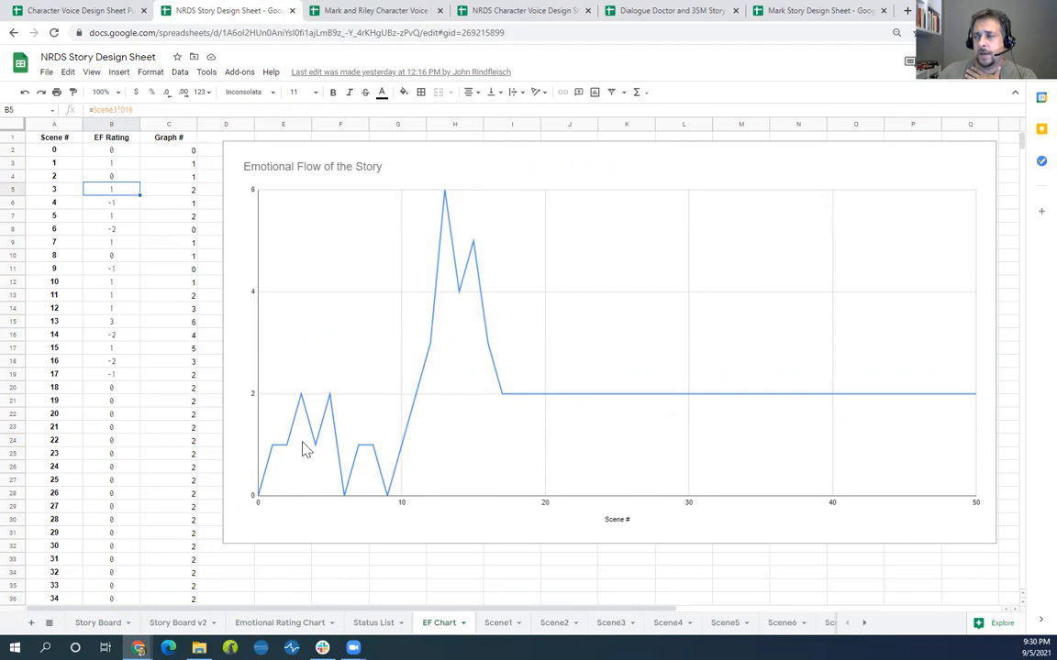